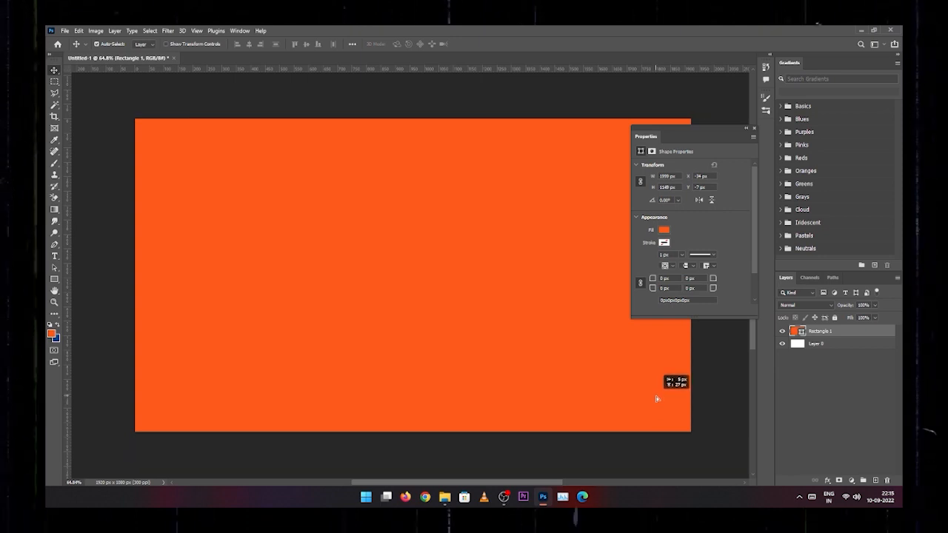
# Reposition the orange rectangle so it covers the whole canvas, and undo the extra copy made of it.
pyautogui.scroll(-3, 657, 398)
pyautogui.moveTo(582, 364); pyautogui.dragTo(421, 304)
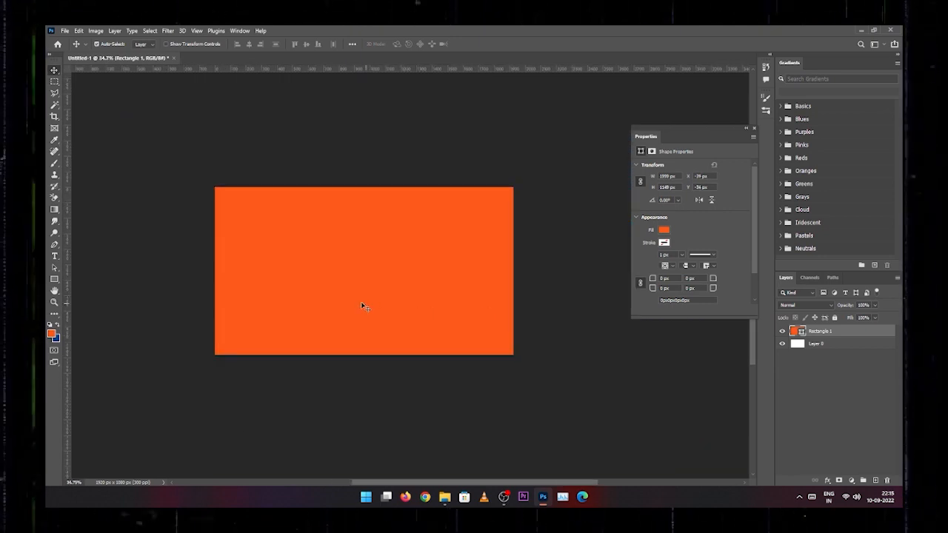
pyautogui.keyDown('alt'); pyautogui.moveTo(361, 303); pyautogui.dragTo(406, 319); pyautogui.keyUp('alt')
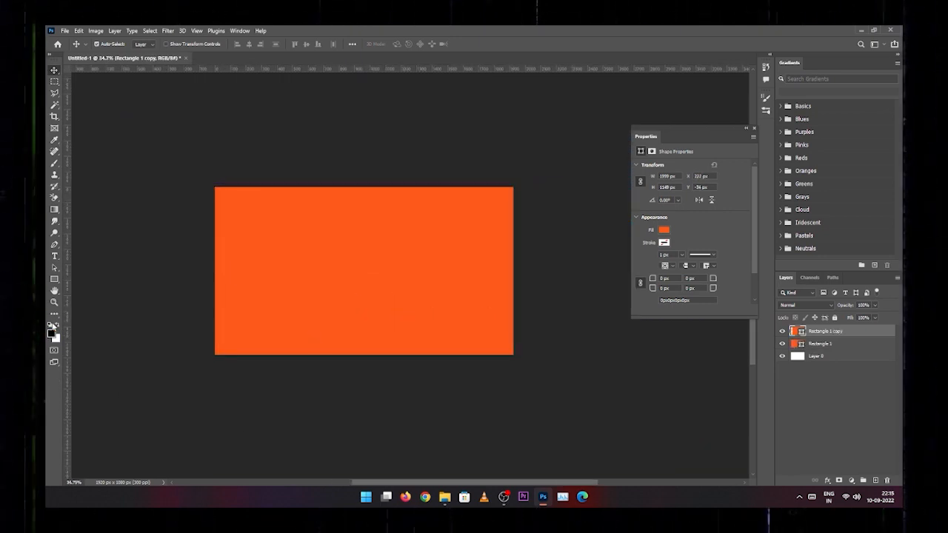
pyautogui.hotkey('ctrl', 'z')
# Set the foreground colour to white and background to black, and change the rectangle's fill to dark blue.
pyautogui.click(58, 326)
pyautogui.doubleClick(801, 333)
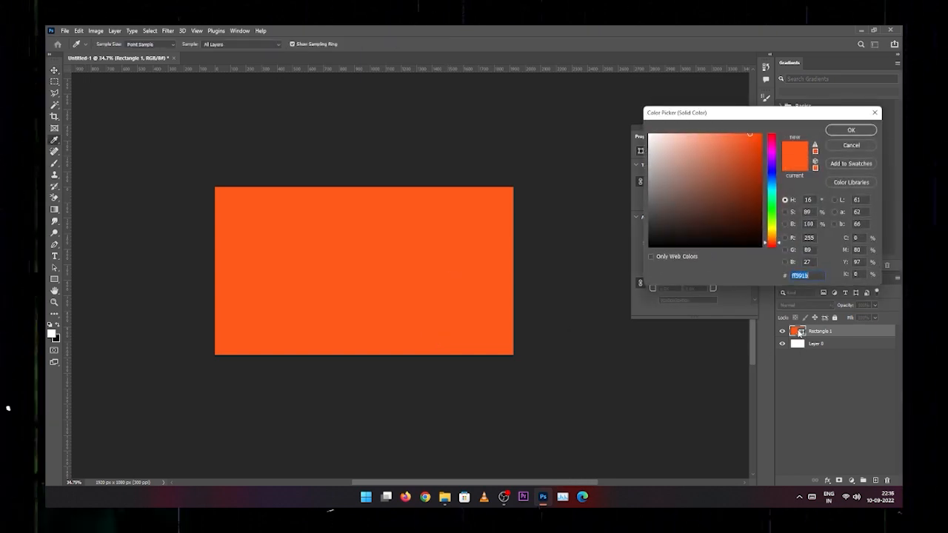
pyautogui.moveTo(754, 114); pyautogui.dragTo(859, 141)
pyautogui.press('Escape')
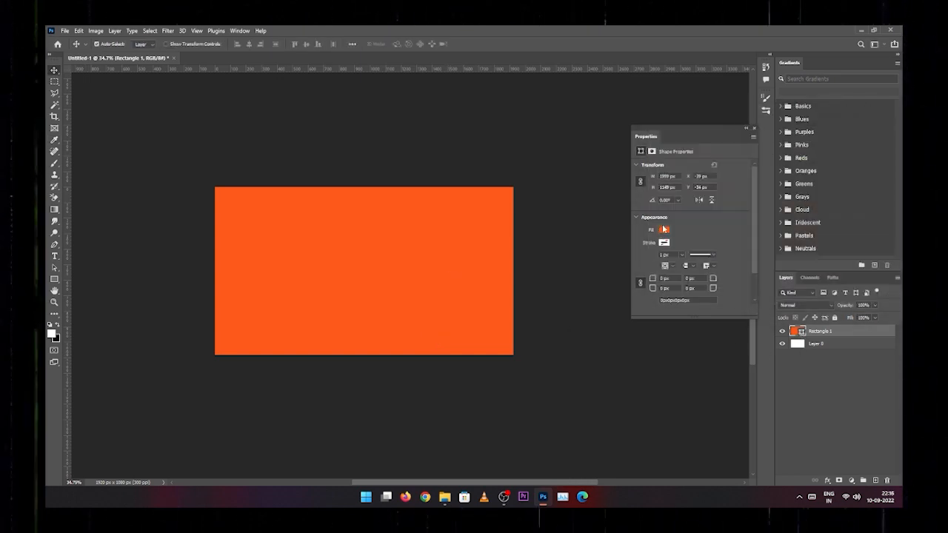
pyautogui.click(664, 230)
pyautogui.click(674, 277)
pyautogui.click(691, 277)
pyautogui.press('Return')
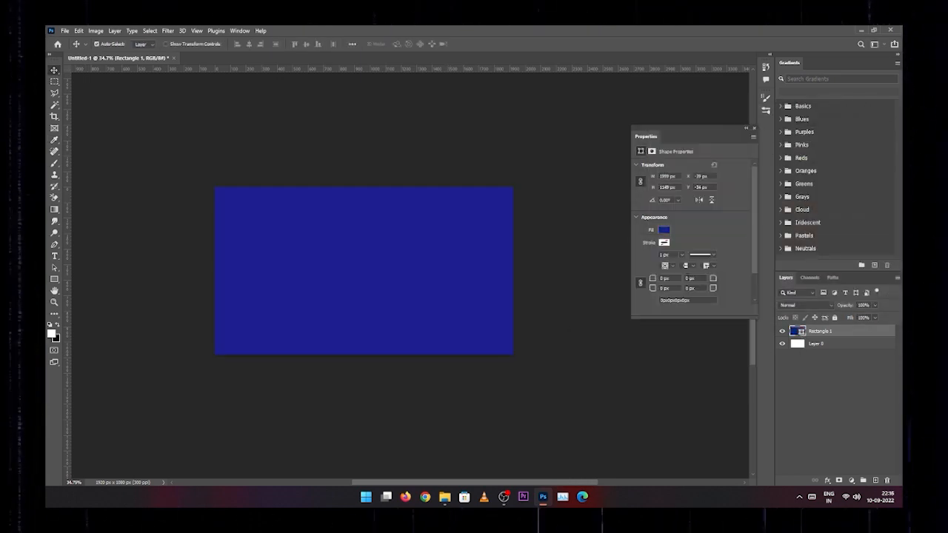
pyautogui.click(754, 129)
pyautogui.moveTo(356, 260); pyautogui.dragTo(328, 266)
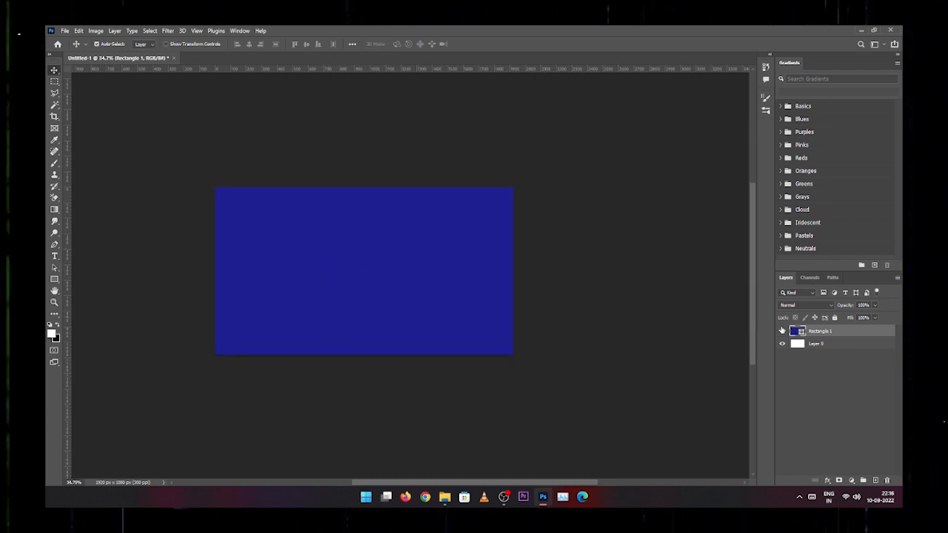
# Delete the white Layer 0 beneath the blue rectangle, keeping the rectangle visible.
pyautogui.click(782, 331)
pyautogui.click(783, 345)
pyautogui.click(783, 344)
pyautogui.doubleClick(800, 346)
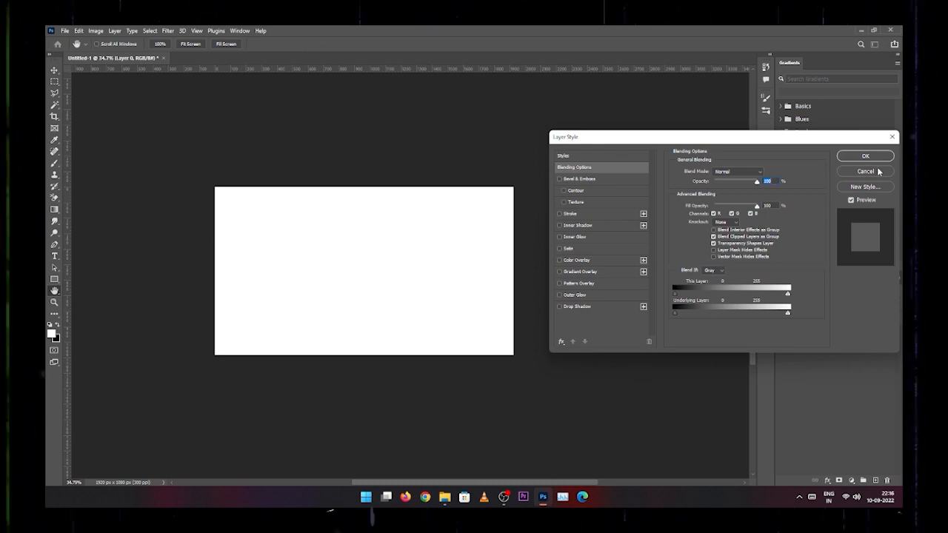
pyautogui.click(878, 172)
pyautogui.press('Delete')
pyautogui.click(782, 331)
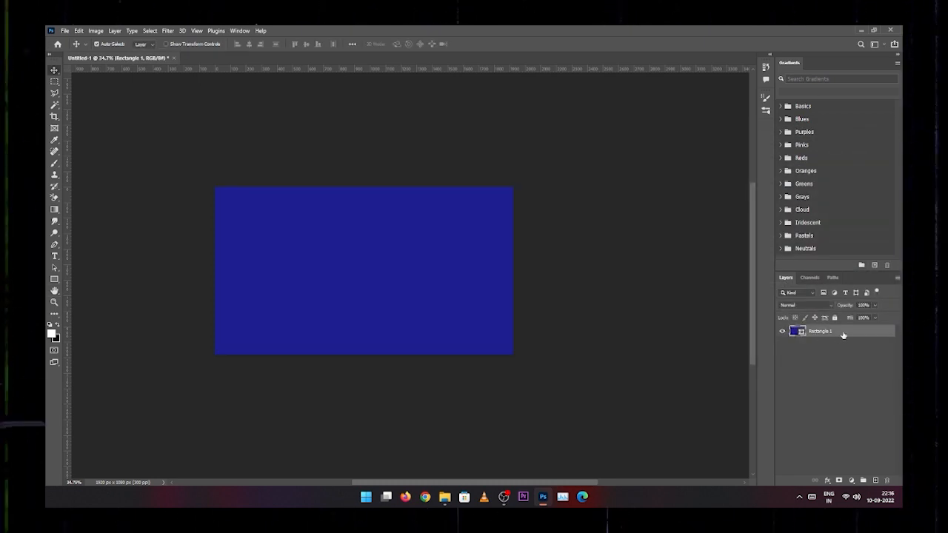
# Duplicate the blue rectangle layer and set the copy's fill to orange d6570b.
pyautogui.hotkey('ctrl', 'j')
pyautogui.doubleClick(801, 332)
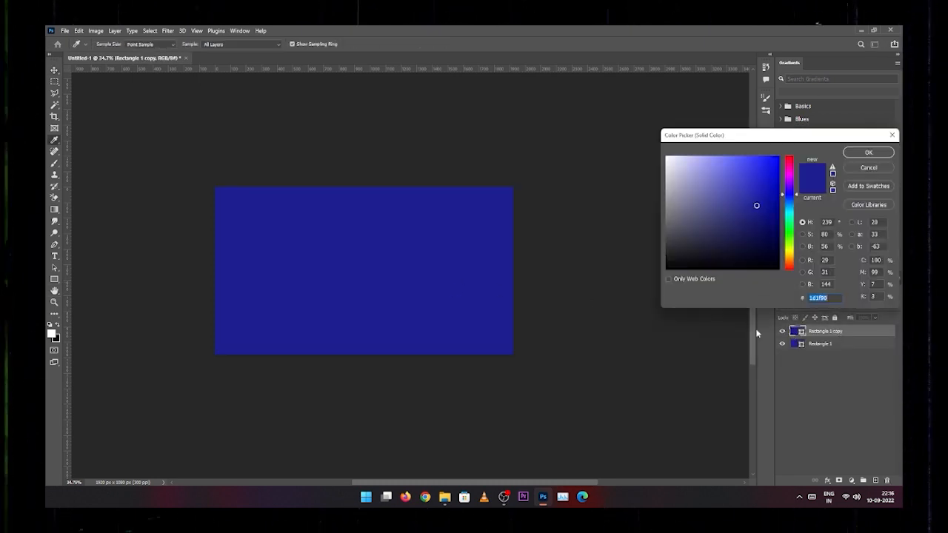
pyautogui.click(790, 263)
pyautogui.click(773, 175)
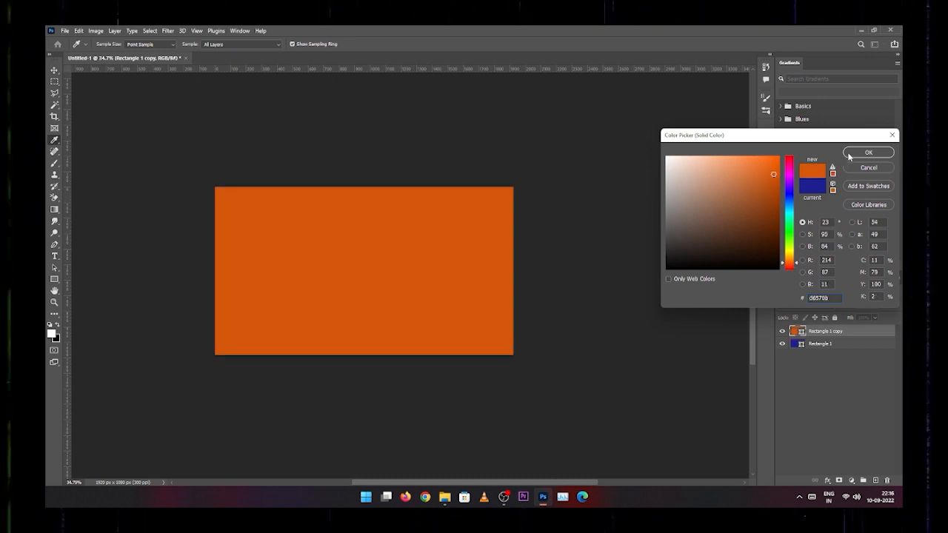
pyautogui.press('Return')
# Shift the orange rectangle toward the left half of the canvas and rotate it to about -109° so its edge runs diagonally.
pyautogui.moveTo(417, 327); pyautogui.dragTo(290, 318)
pyautogui.hotkey('ctrl', 't')
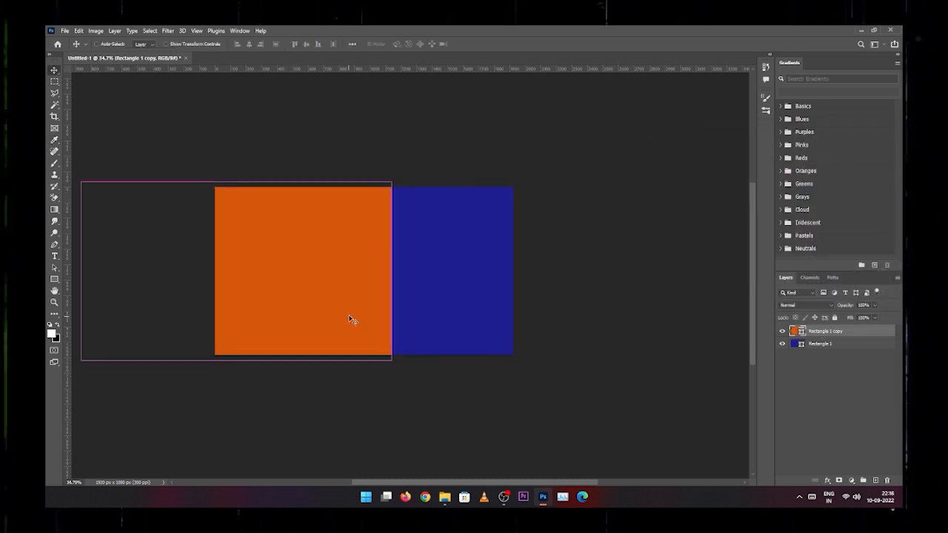
pyautogui.moveTo(400, 181); pyautogui.dragTo(342, 141)
pyautogui.moveTo(268, 291); pyautogui.dragTo(259, 231)
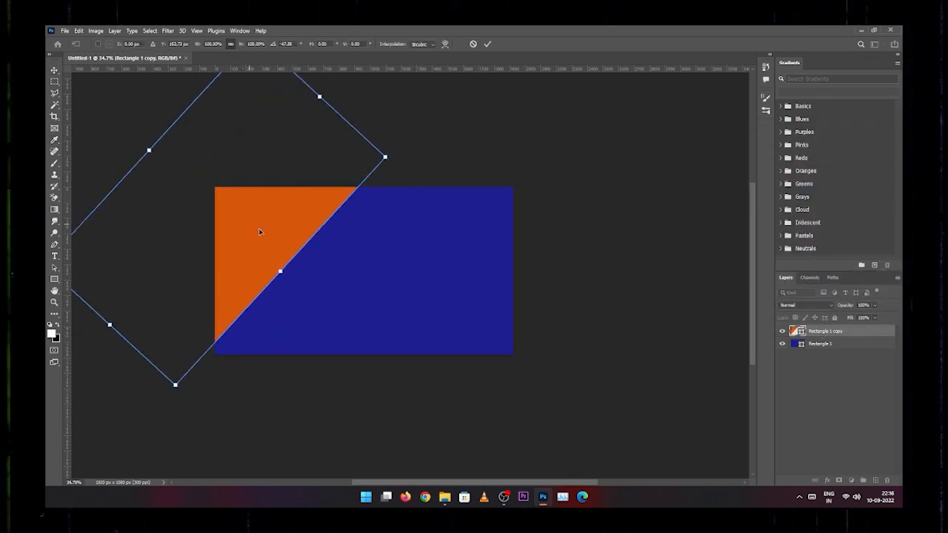
pyautogui.moveTo(185, 392); pyautogui.dragTo(370, 334)
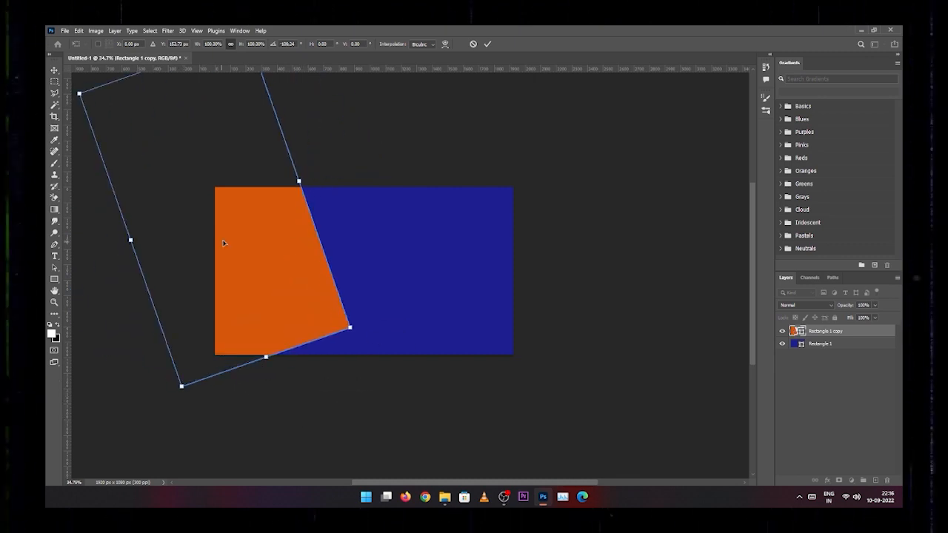
pyautogui.moveTo(221, 239); pyautogui.dragTo(288, 322)
pyautogui.moveTo(364, 258); pyautogui.dragTo(395, 248)
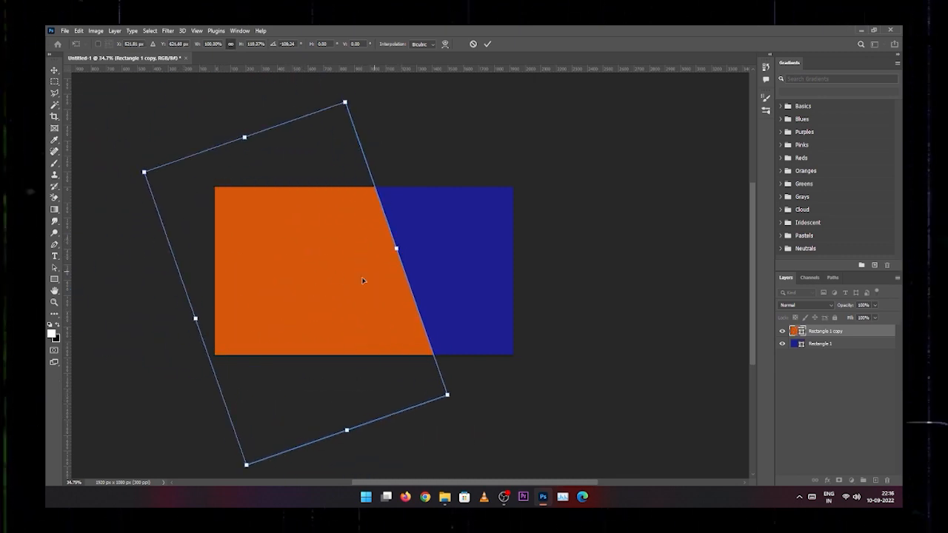
pyautogui.moveTo(363, 279); pyautogui.dragTo(336, 279)
pyautogui.press('Return')
# Tilt the orange rectangle further and shift it so its slanted edge divides the canvas near the middle.
pyautogui.hotkey('ctrl', 't')
pyautogui.moveTo(426, 329); pyautogui.dragTo(458, 382)
pyautogui.moveTo(329, 316); pyautogui.dragTo(320, 334)
pyautogui.press('Return')
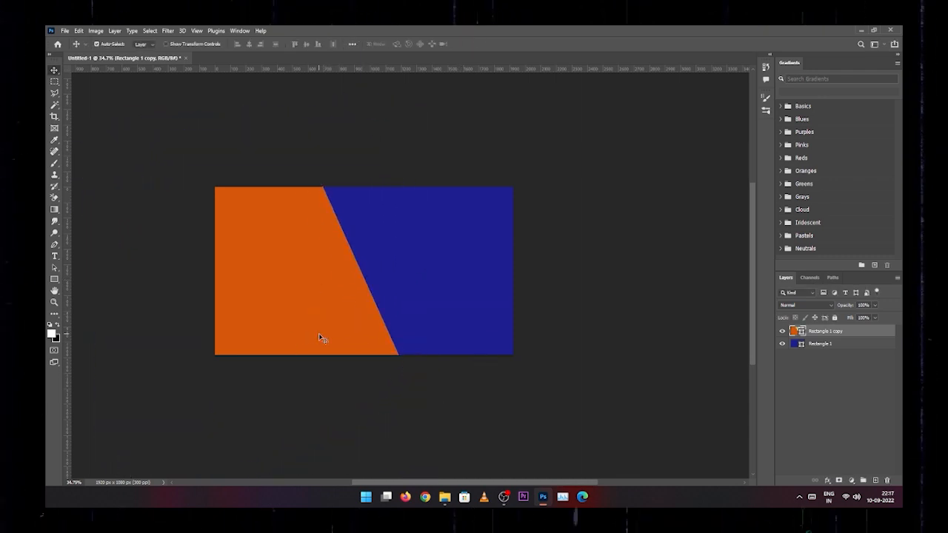
# Save the document to the Desktop as Untitled-1.psd.
pyautogui.hotkey('ctrl', 's')
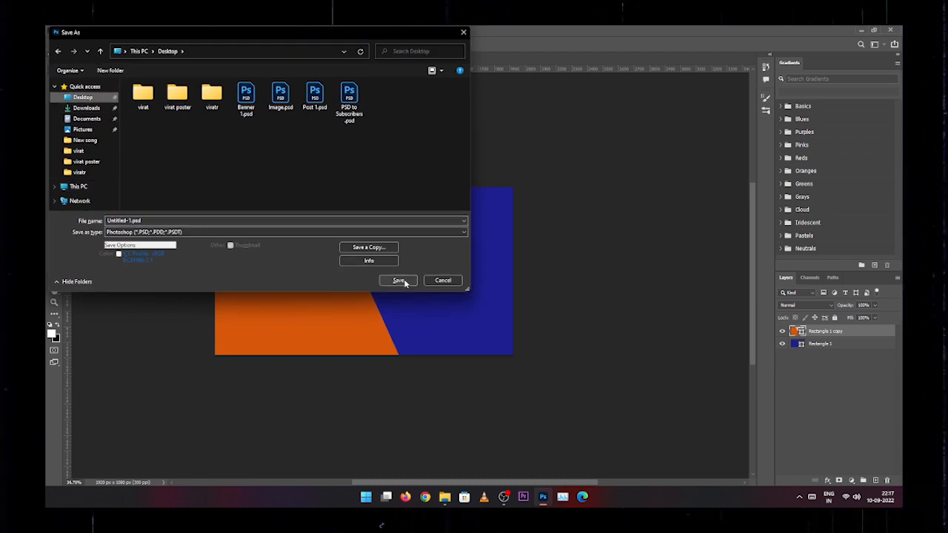
pyautogui.click(392, 280)
pyautogui.click(572, 158)
# Place virat-kohli-asia-cup-2022-ap.jpg from the virat poster folder at the centre of the canvas.
pyautogui.hotkey('alt', 'Tab')
pyautogui.press('Tab')
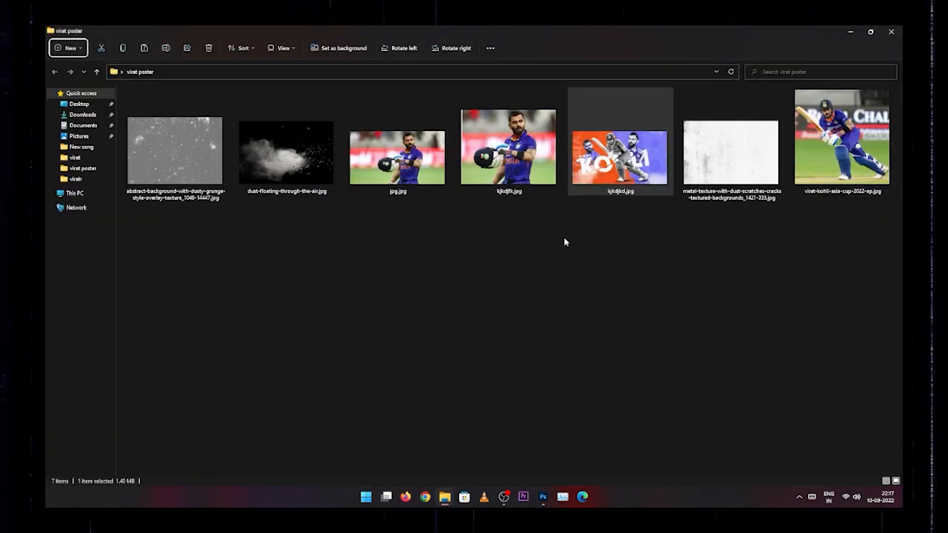
pyautogui.hotkey('alt', 'Tab')
pyautogui.moveTo(843, 141); pyautogui.dragTo(402, 276)
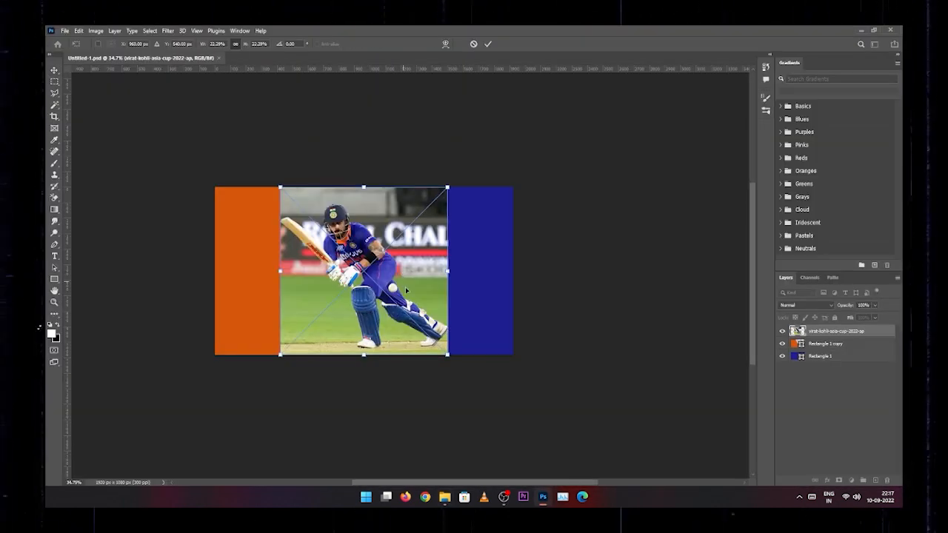
pyautogui.scroll(2, 397, 303)
pyautogui.press('Return')
# Start a Pen tool outline at the batsman's front shoe and set the shape's fill to none.
pyautogui.press('p')
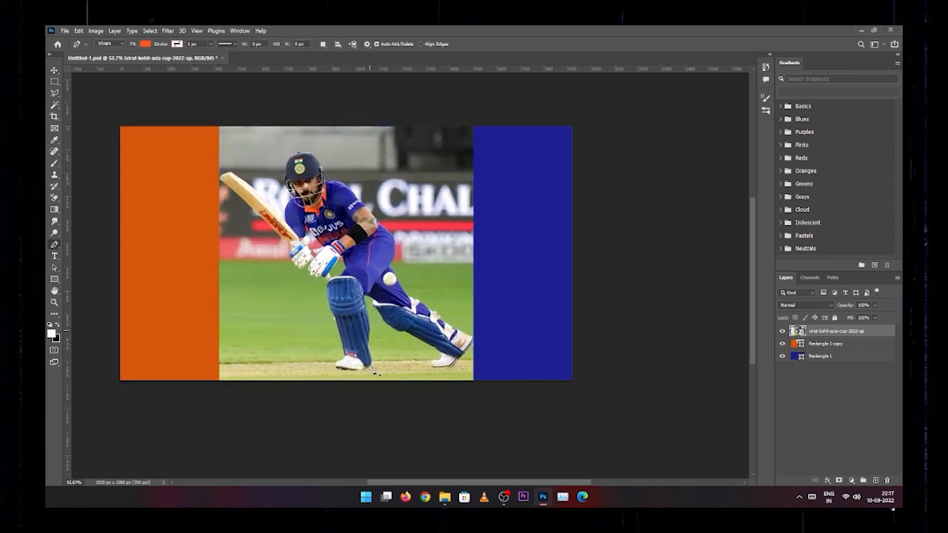
pyautogui.scroll(6, 385, 378)
pyautogui.click(289, 372)
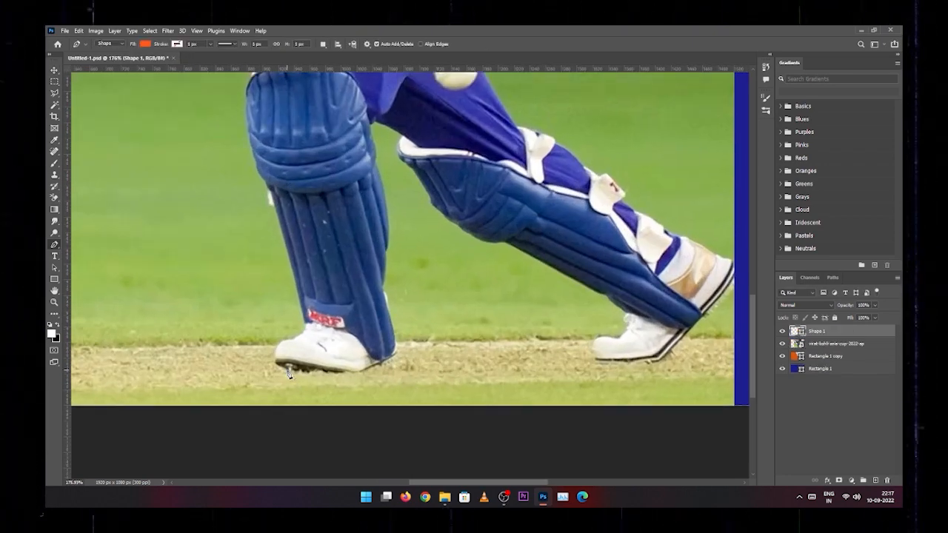
pyautogui.moveTo(279, 342); pyautogui.dragTo(286, 342)
pyautogui.click(145, 44)
pyautogui.click(86, 80)
# Trace the outline up the front leg pad, around both gloves and along the bat's lower edge to its tip.
pyautogui.scroll(3, 312, 215)
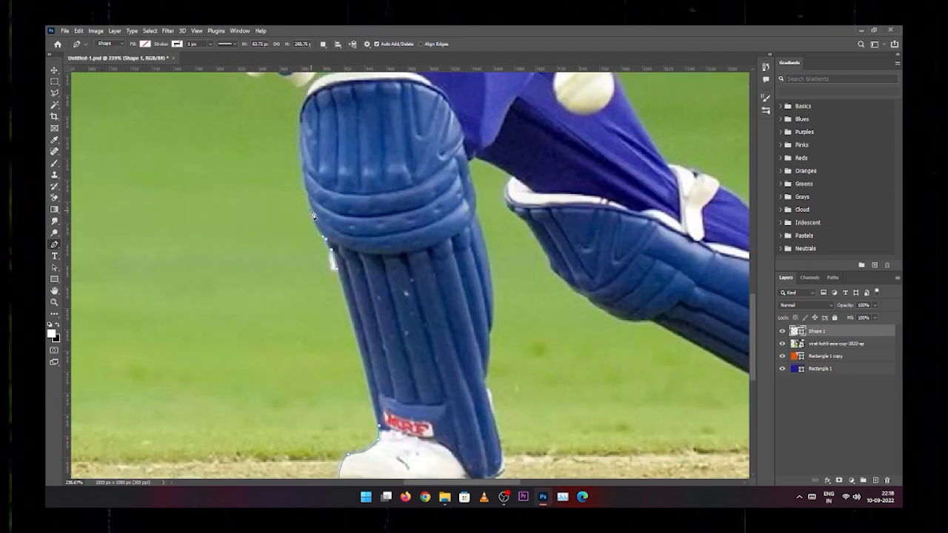
pyautogui.scroll(5, 303, 152)
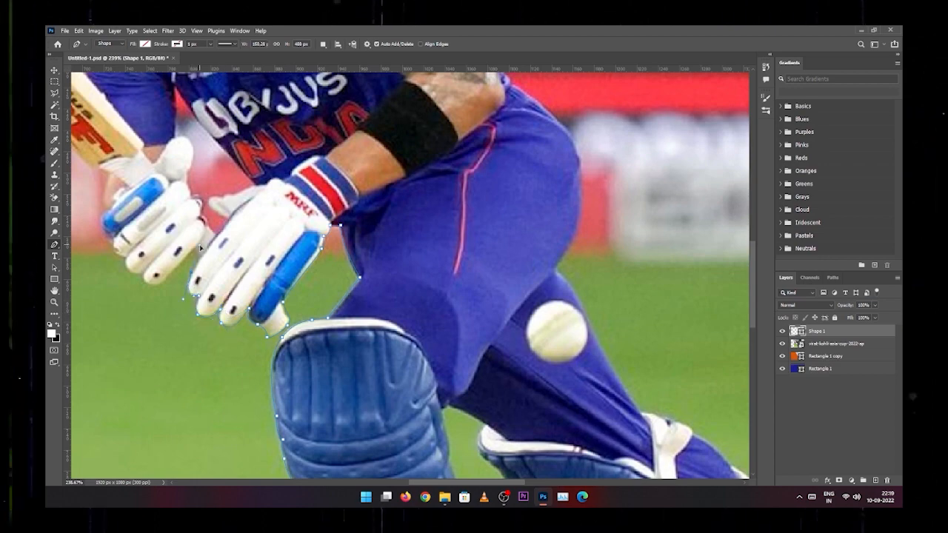
pyautogui.hscroll(-5, 313, 295)
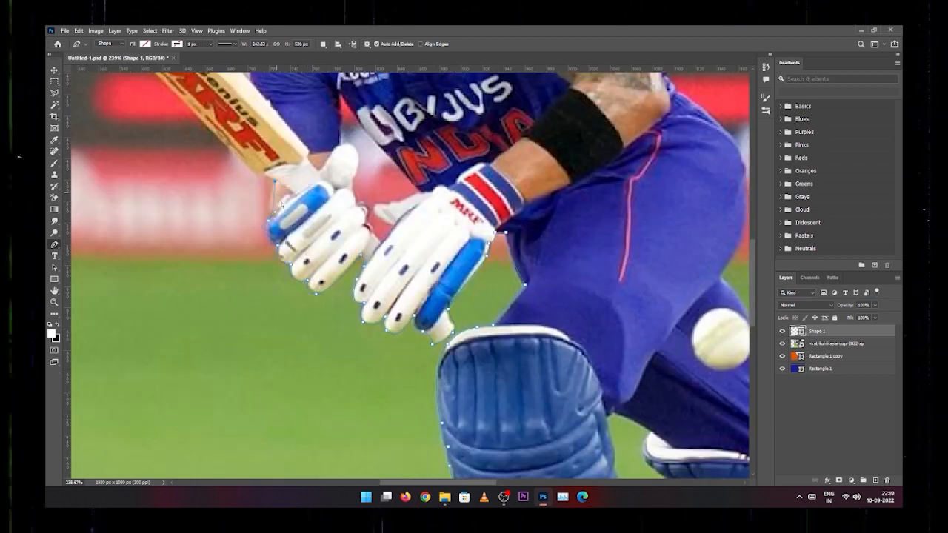
pyautogui.scroll(8, 281, 203)
pyautogui.hscroll(-8, 281, 203)
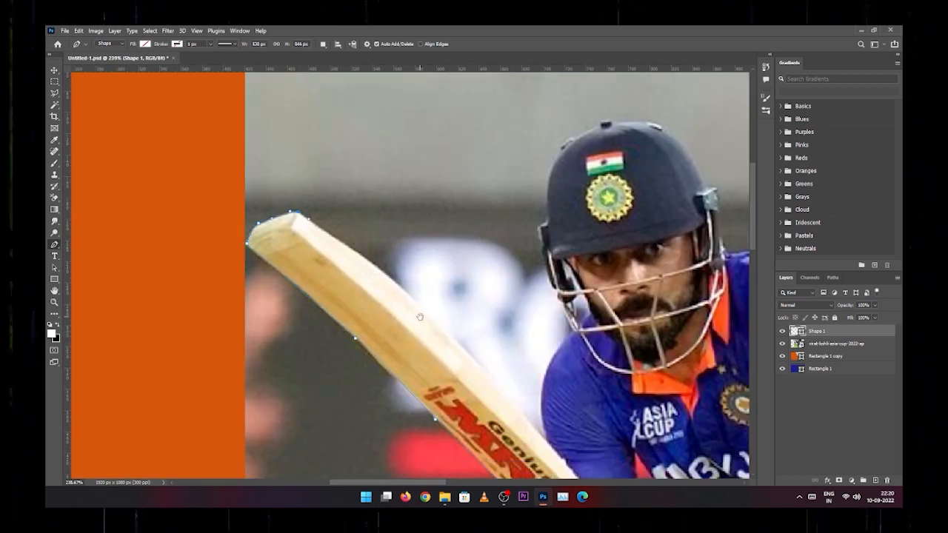
# Continue the outline down the bat's upper edge and over the near shoulder to the left side of the helmet.
pyautogui.moveTo(420, 317); pyautogui.dragTo(393, 271)
pyautogui.click(444, 310)
pyautogui.moveTo(451, 326); pyautogui.dragTo(396, 273)
pyautogui.click(466, 338)
pyautogui.click(486, 245)
pyautogui.moveTo(478, 185); pyautogui.dragTo(404, 338)
pyautogui.click(386, 299)
pyautogui.moveTo(413, 263); pyautogui.dragTo(342, 333)
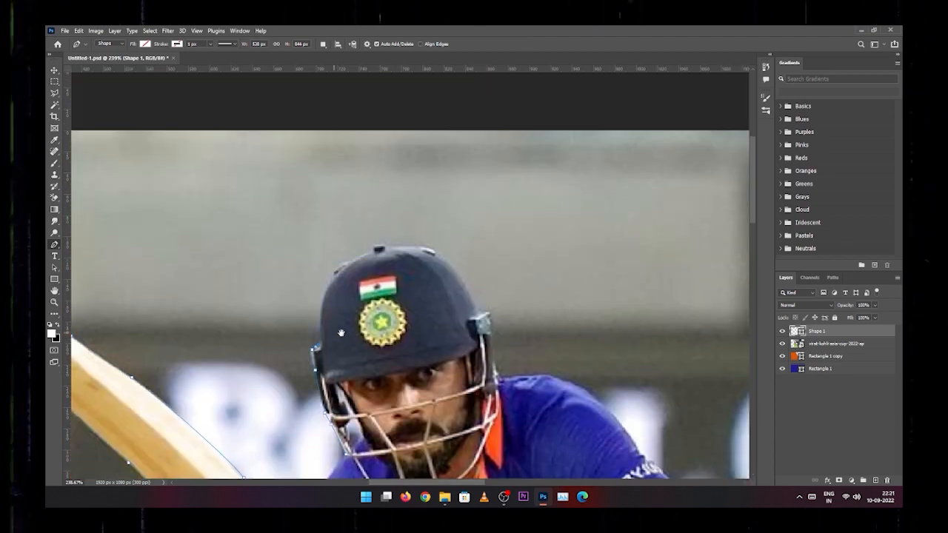
# Trace the outline over the helmet, down its right side and along the shoulder and tattooed arm.
pyautogui.click(378, 250)
pyautogui.click(444, 263)
pyautogui.click(488, 312)
pyautogui.moveTo(493, 358); pyautogui.dragTo(412, 241)
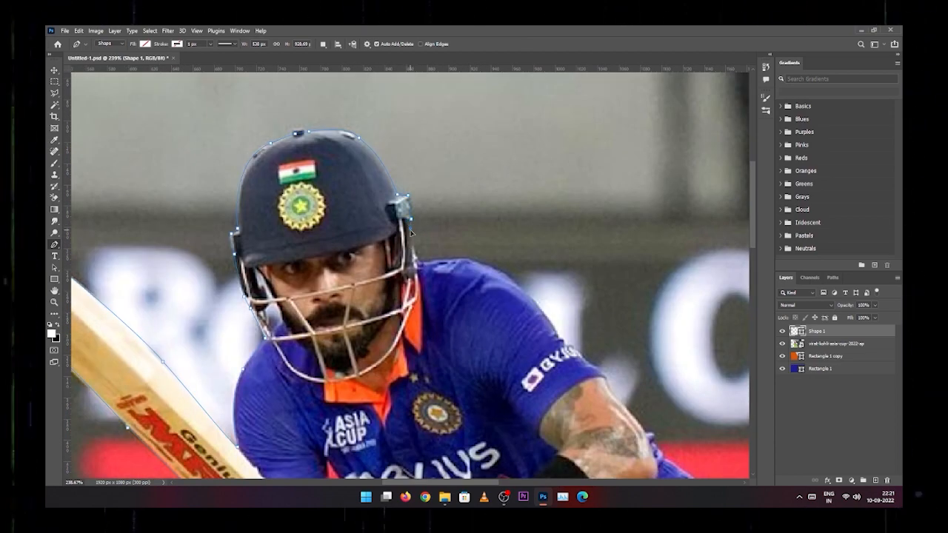
pyautogui.moveTo(528, 357); pyautogui.dragTo(456, 252)
pyautogui.click(491, 233)
pyautogui.click(514, 264)
pyautogui.moveTo(534, 281); pyautogui.dragTo(419, 159)
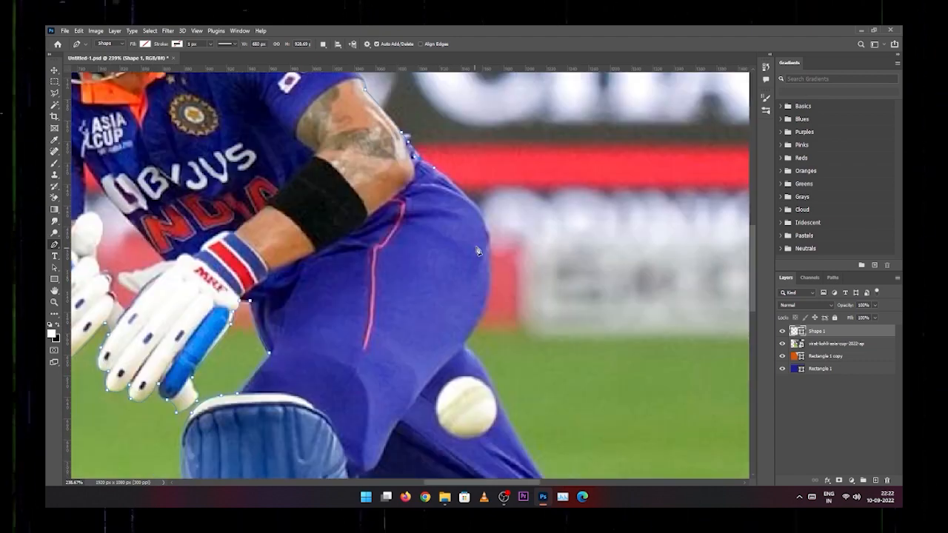
# Continue the outline around the hip and down the back of the rear thigh to the first pad strap.
pyautogui.click(489, 241)
pyautogui.click(482, 317)
pyautogui.click(465, 341)
pyautogui.moveTo(511, 423); pyautogui.dragTo(359, 230)
pyautogui.click(355, 226)
pyautogui.moveTo(415, 311); pyautogui.dragTo(349, 220)
pyautogui.click(330, 203)
pyautogui.click(382, 224)
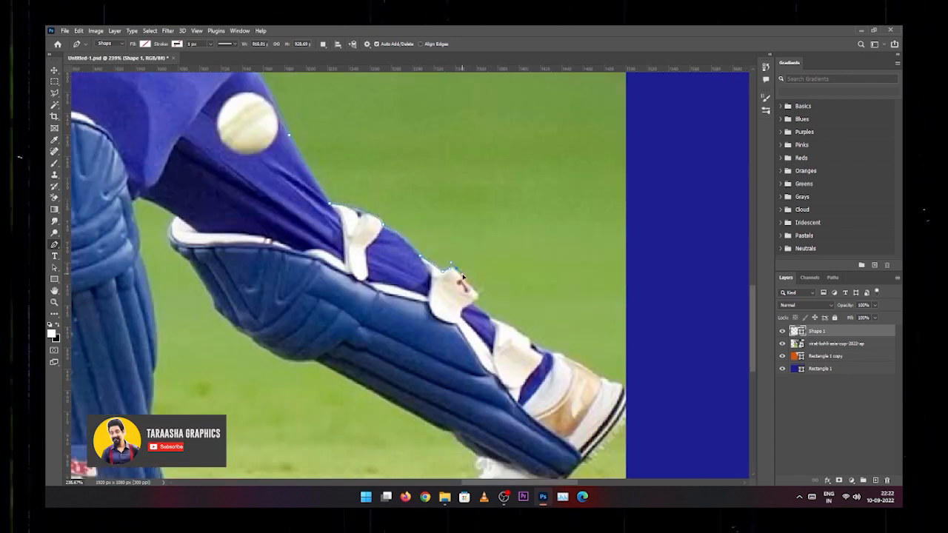
# Trace the outline past the remaining pad straps on the rear leg down to the shoe's heel.
pyautogui.click(413, 231)
pyautogui.click(411, 241)
pyautogui.click(428, 256)
pyautogui.moveTo(474, 293); pyautogui.dragTo(422, 223)
pyautogui.click(422, 224)
pyautogui.click(438, 233)
pyautogui.click(467, 241)
pyautogui.moveTo(509, 285); pyautogui.dragTo(472, 250)
pyautogui.click(477, 232)
pyautogui.click(490, 247)
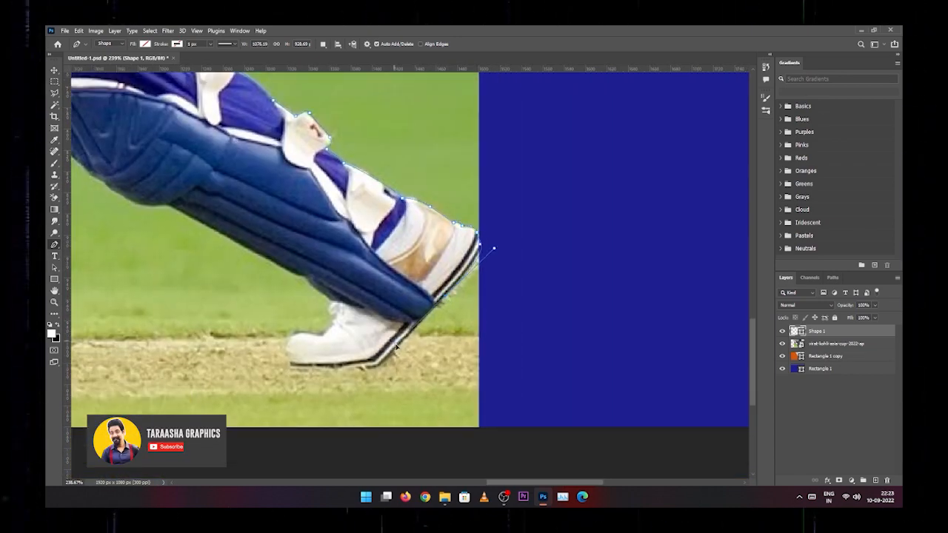
# Trace the outline along the rear shoe's sole and around its toe to the lower end of the pad.
pyautogui.click(445, 297)
pyautogui.click(380, 363)
pyautogui.click(306, 368)
pyautogui.click(290, 367)
pyautogui.click(299, 334)
pyautogui.click(332, 305)
# Continue the outline along the underside of the rear leg pad, around its knee and up to where the legs meet.
pyautogui.moveTo(306, 277); pyautogui.dragTo(361, 329)
pyautogui.click(361, 329)
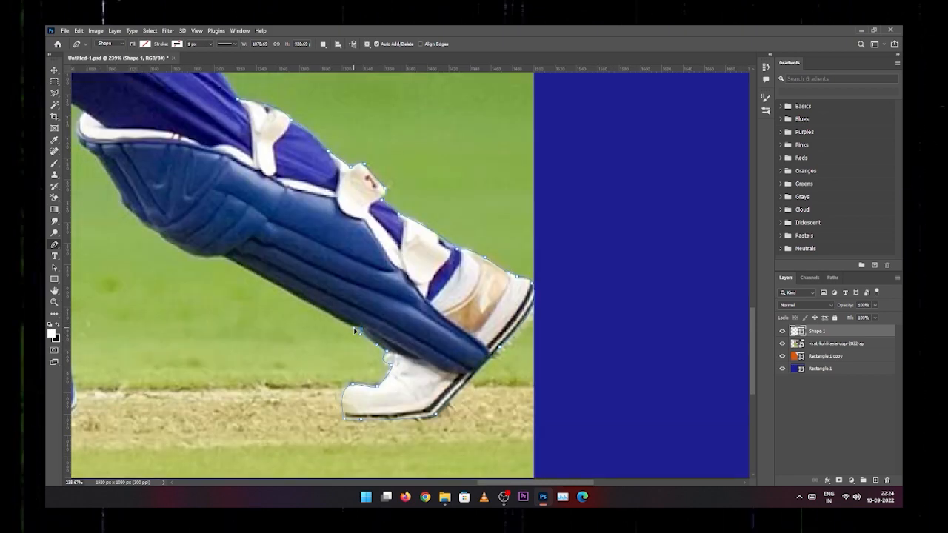
pyautogui.click(346, 311)
pyautogui.moveTo(226, 255); pyautogui.dragTo(455, 338)
pyautogui.click(420, 314)
pyautogui.moveTo(368, 242); pyautogui.dragTo(427, 284)
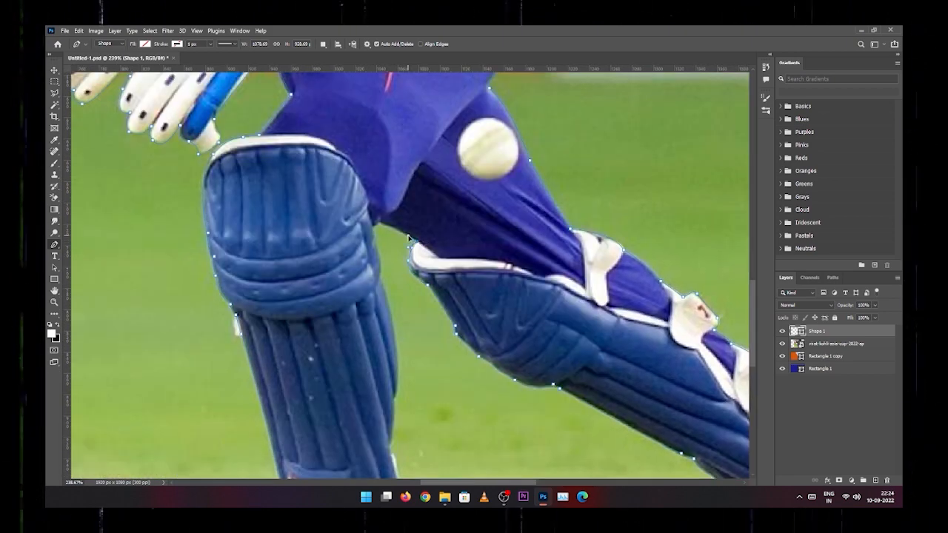
pyautogui.click(378, 224)
# Trace the outline down the inner edge of the front leg pad and under the shoe, closing it at the starting point.
pyautogui.moveTo(378, 224); pyautogui.dragTo(451, 261)
pyautogui.click(452, 315)
pyautogui.moveTo(466, 437); pyautogui.dragTo(407, 289)
pyautogui.click(408, 290)
pyautogui.click(403, 335)
pyautogui.moveTo(421, 426); pyautogui.dragTo(409, 339)
pyautogui.click(390, 351)
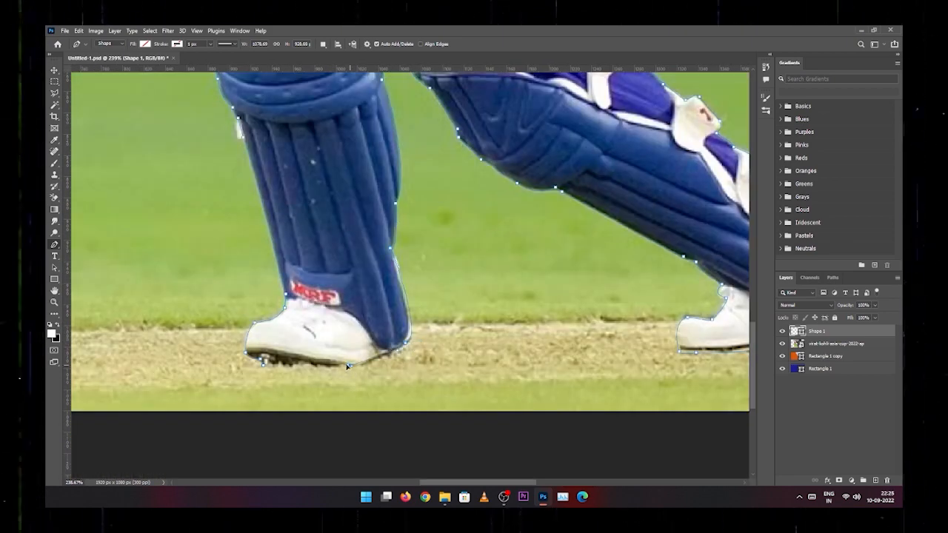
pyautogui.click(263, 363)
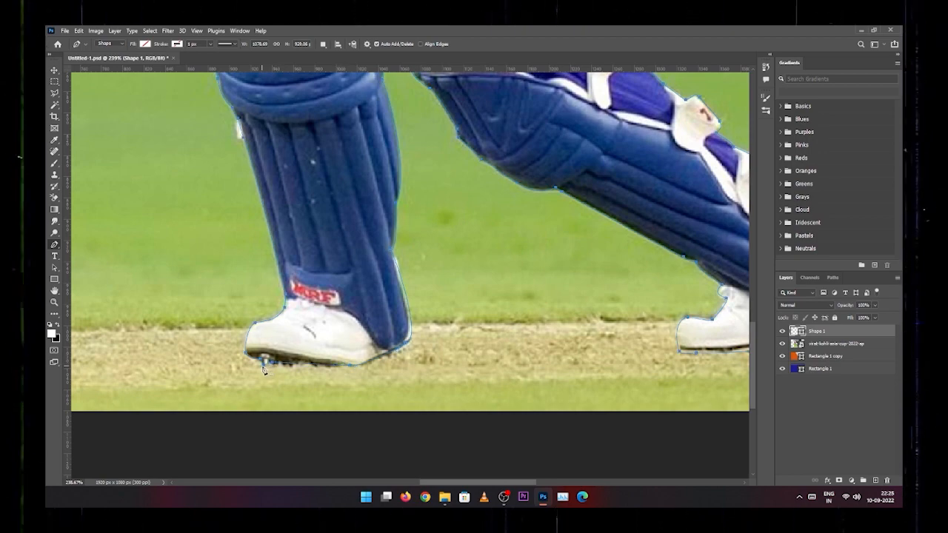
# Convert the closed outline into a selection and make the batsman photo layer active.
pyautogui.hotkey('ctrl', 'Return')
pyautogui.scroll(-9, 396, 333)
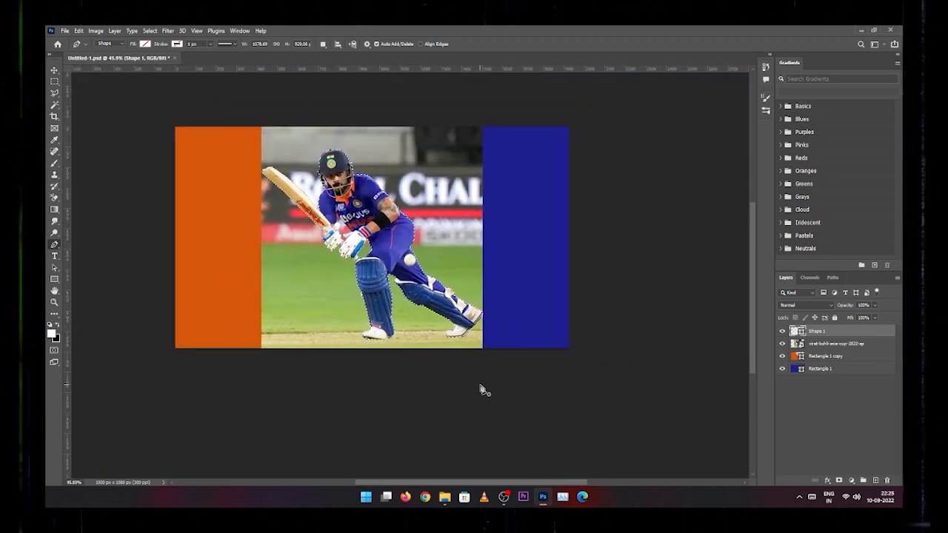
pyautogui.press('v')
pyautogui.click(859, 343)
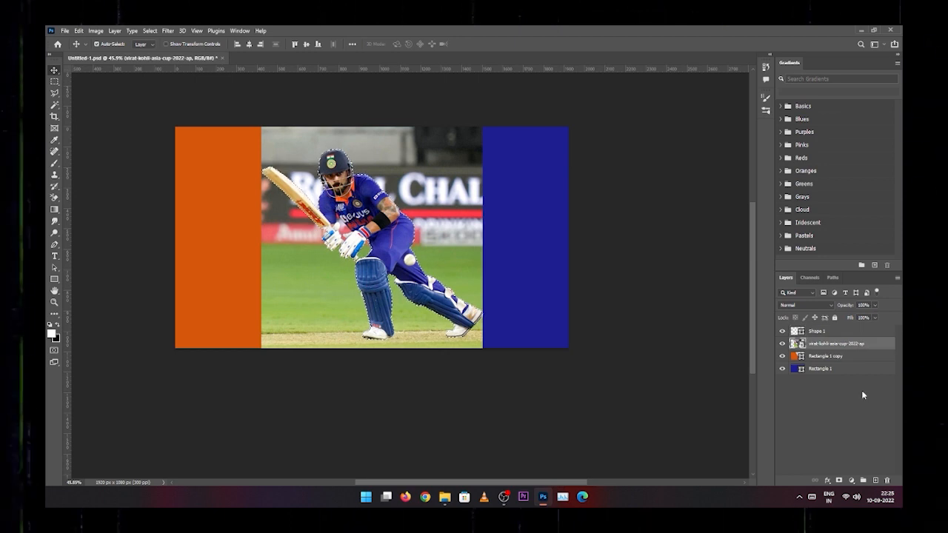
# Mask the photo down to the selected batsman and reposition the cut-out, removing the leftover Shape 1 outline layer.
pyautogui.click(839, 480)
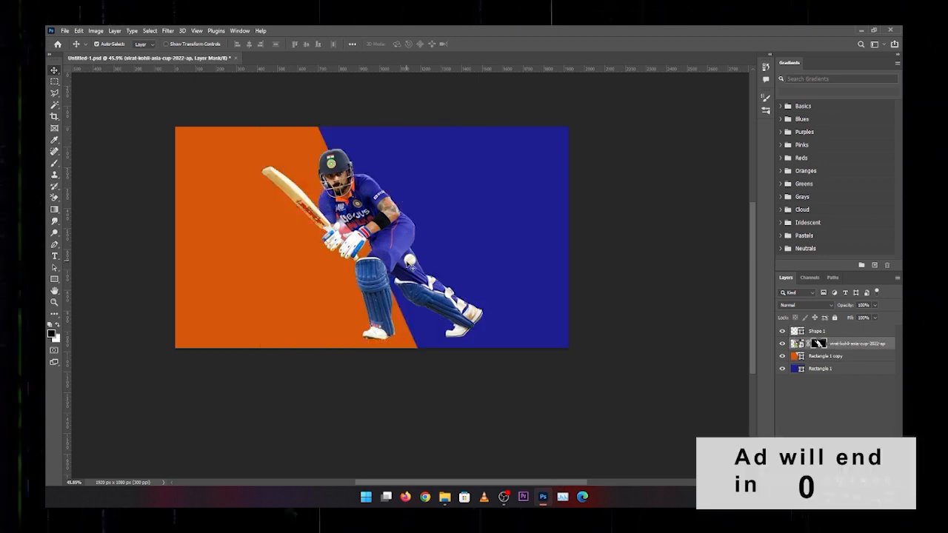
pyautogui.moveTo(401, 250); pyautogui.dragTo(378, 254)
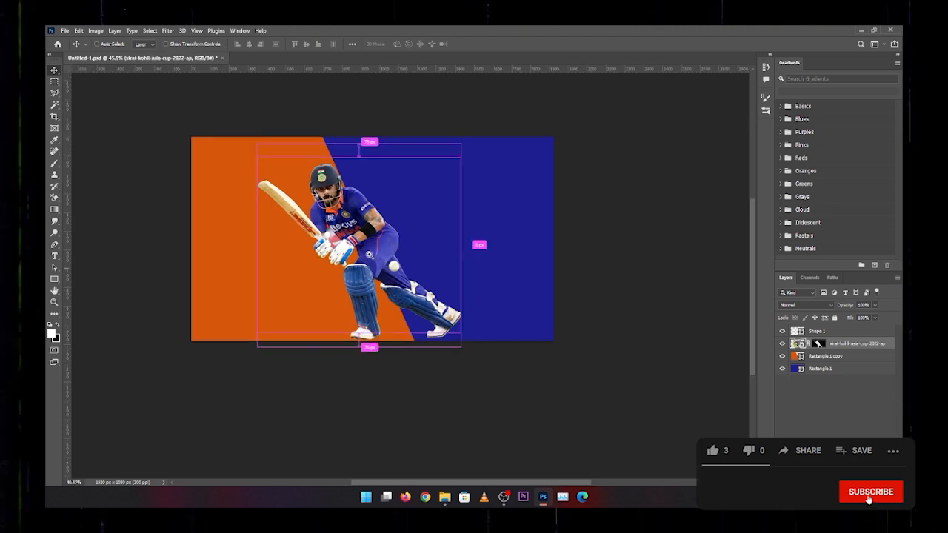
pyautogui.moveTo(369, 254); pyautogui.dragTo(380, 234)
pyautogui.press('Delete')
pyautogui.click(442, 226)
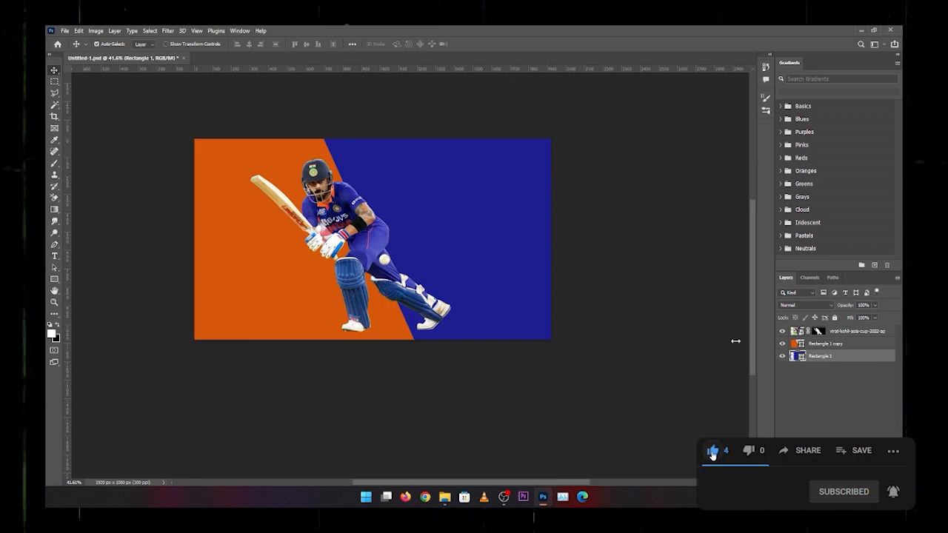
pyautogui.hotkey('ctrl', 't')
pyautogui.moveTo(443, 207); pyautogui.dragTo(498, 197)
pyautogui.hotkey('ctrl', 'z')
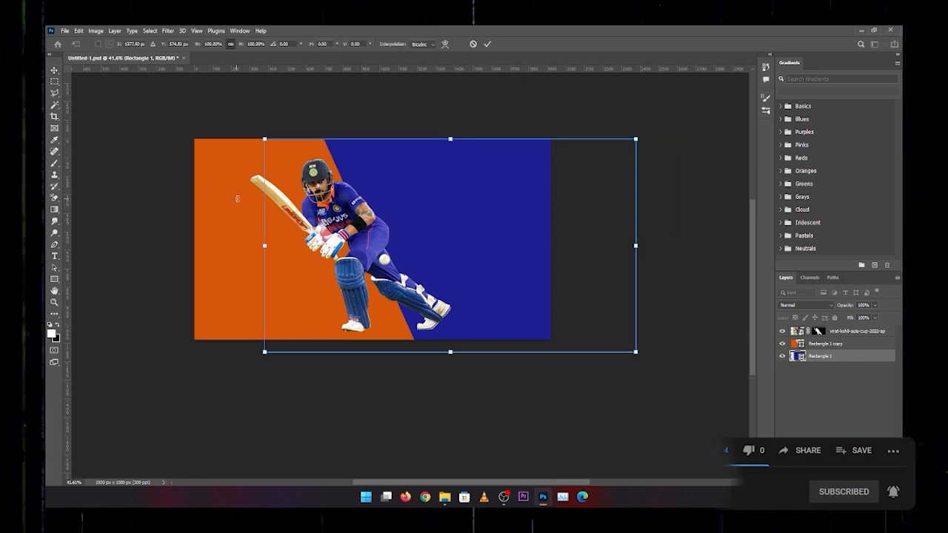
pyautogui.press('Escape')
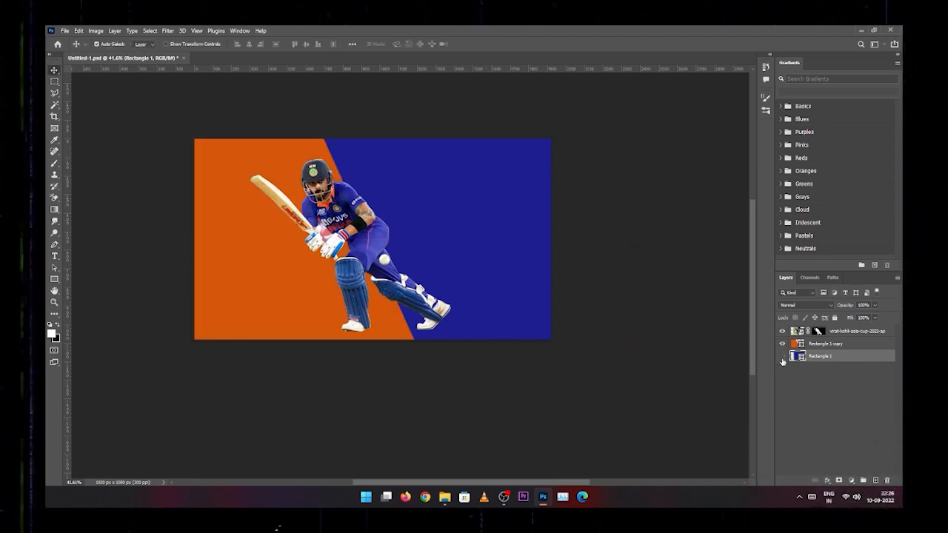
# Narrow the blue rectangle to about 60% of its width by moving its inner edge towards the right.
pyautogui.click(782, 359)
pyautogui.click(782, 358)
pyautogui.hotkey('ctrl', 't')
pyautogui.moveTo(263, 245); pyautogui.dragTo(411, 244)
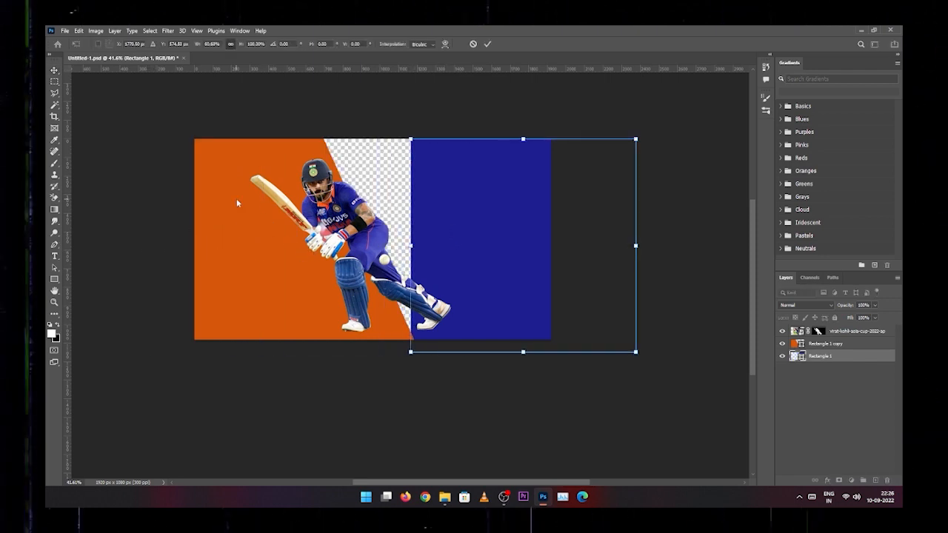
pyautogui.press('Return')
# Rotate and shift the orange rectangle so its edge slants more and it covers the background behind the whole batsman.
pyautogui.click(239, 203)
pyautogui.hotkey('ctrl', 't')
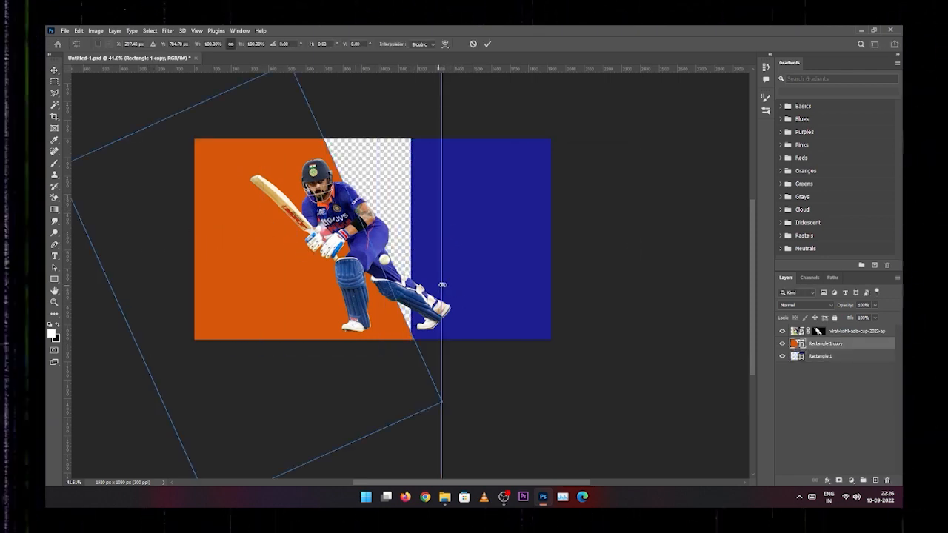
pyautogui.moveTo(443, 286); pyautogui.dragTo(576, 277)
pyautogui.moveTo(454, 280); pyautogui.dragTo(408, 280)
pyautogui.press('Return')
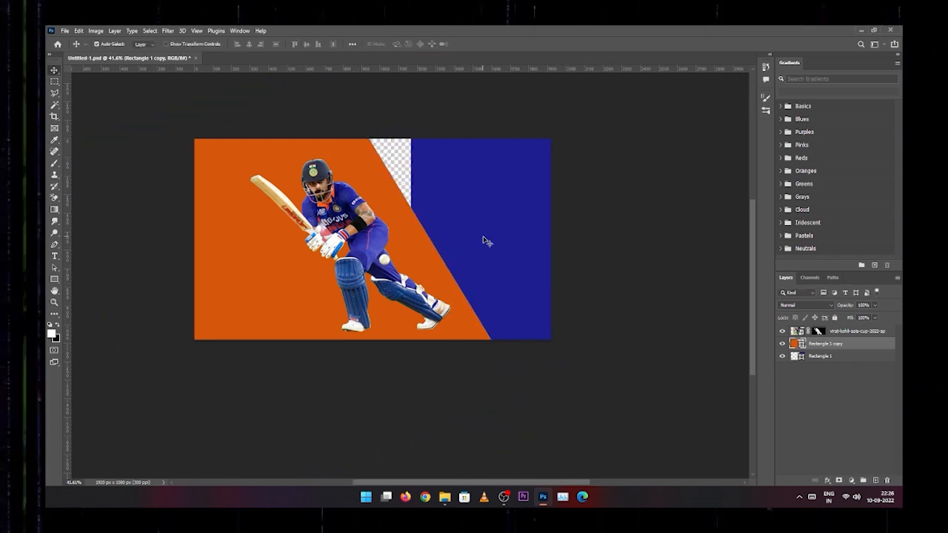
# Move the blue rectangle left and widen it to fill the transparent gap, and shift the batsman slightly up and right.
pyautogui.moveTo(483, 240); pyautogui.dragTo(391, 216)
pyautogui.hotkey('ctrl', 't')
pyautogui.moveTo(542, 233); pyautogui.dragTo(568, 233)
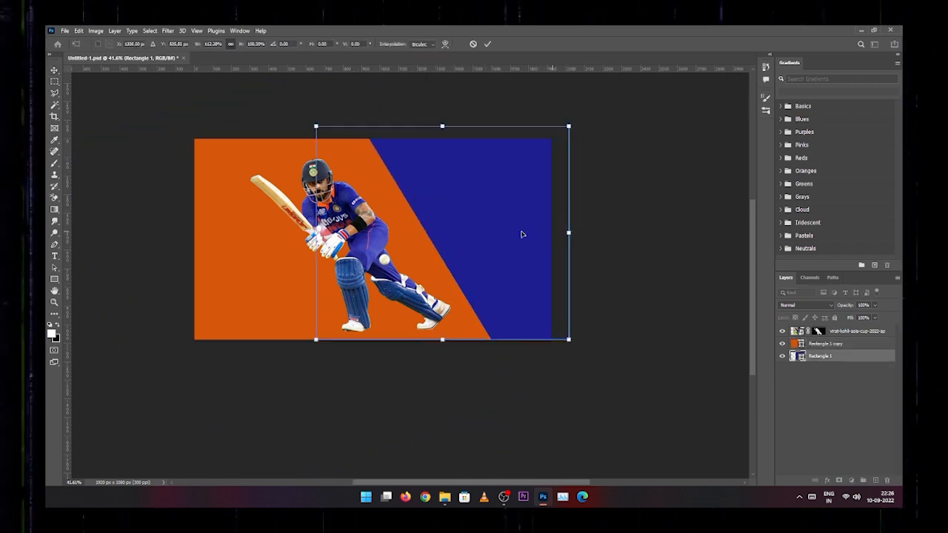
pyautogui.press('Return')
pyautogui.moveTo(359, 246); pyautogui.dragTo(419, 237)
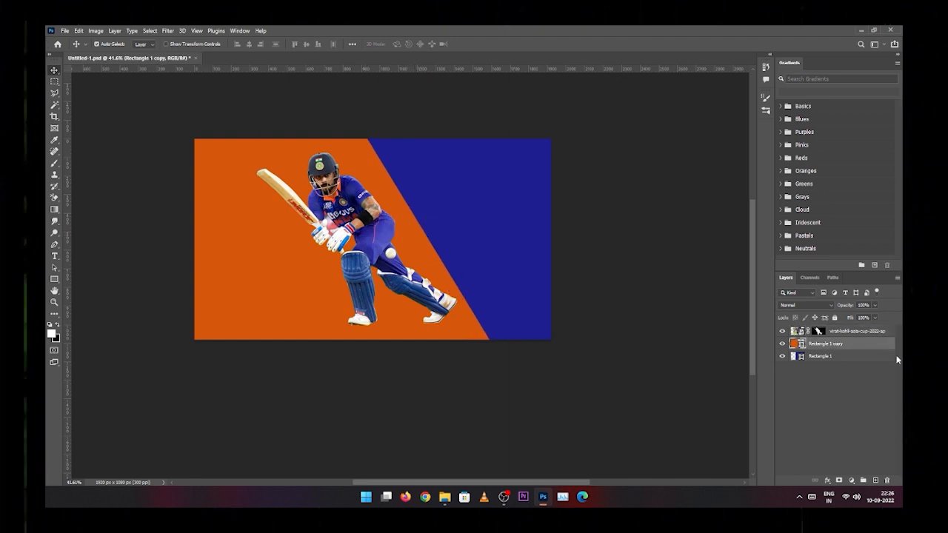
# Add a new layer on top and paint one black dab beside the batsman with the Soft Round Pressure Opacity and Flow brush.
pyautogui.hotkey('alt', ']')
pyautogui.click(869, 481)
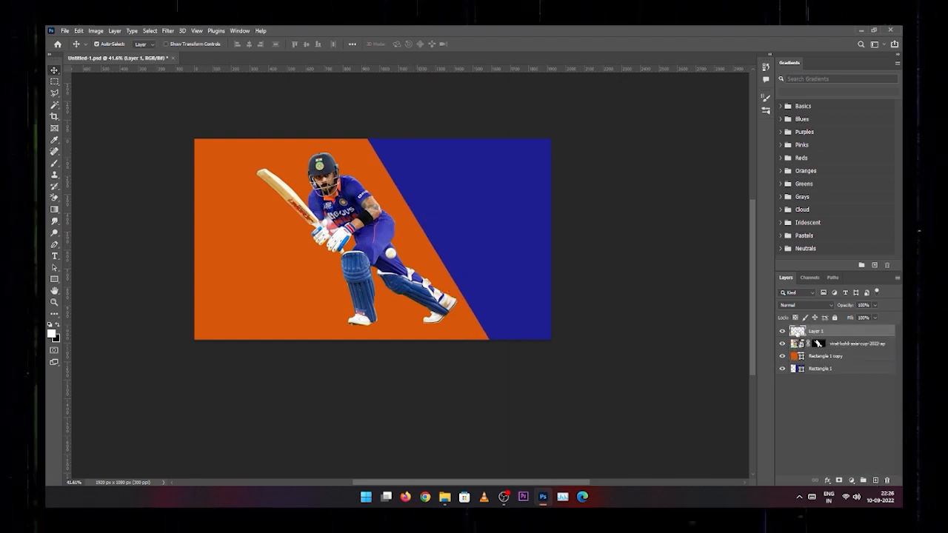
pyautogui.press('b')
pyautogui.rightClick(102, 140)
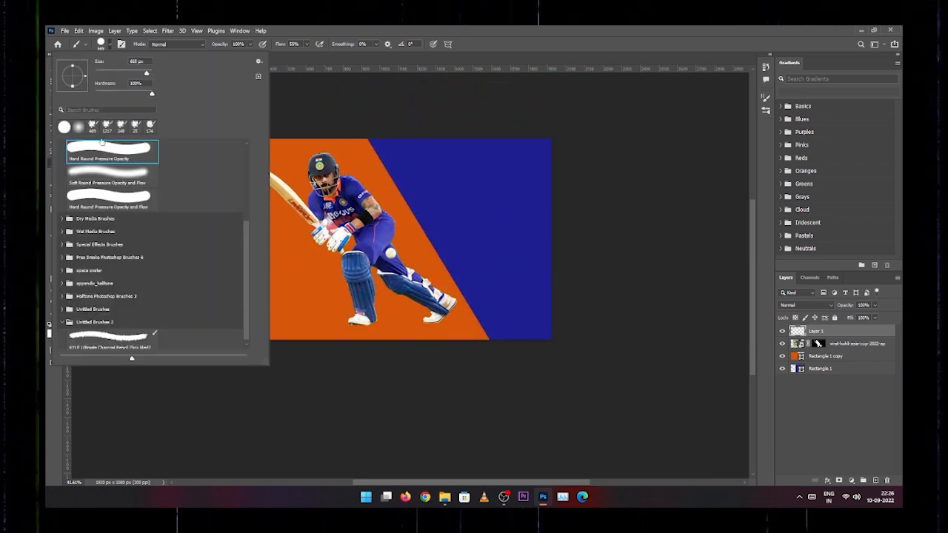
pyautogui.click(107, 172)
pyautogui.click(437, 224)
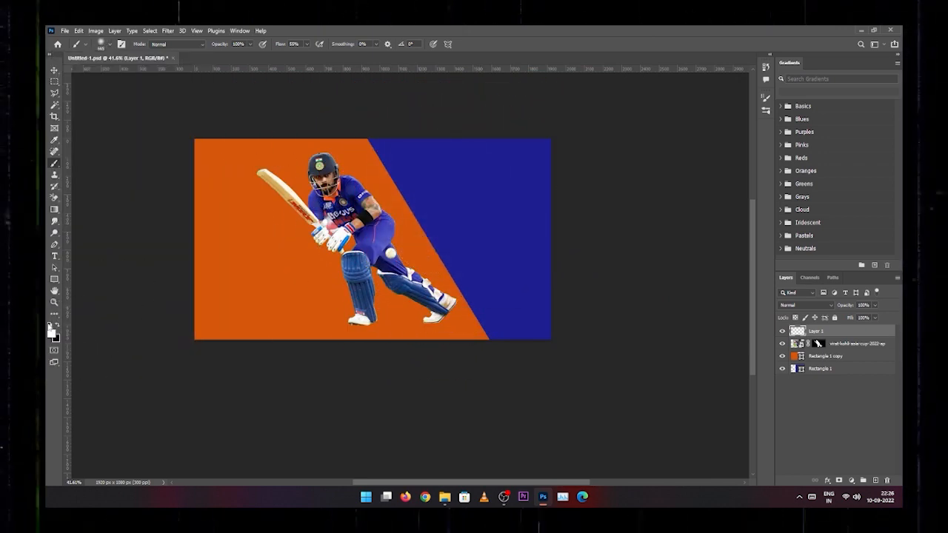
pyautogui.click(50, 325)
pyautogui.click(406, 229)
# Squash, narrow and skew the black dab into a ground shadow at the rear shoe, and place its layer below the batsman.
pyautogui.hotkey('ctrl', 't')
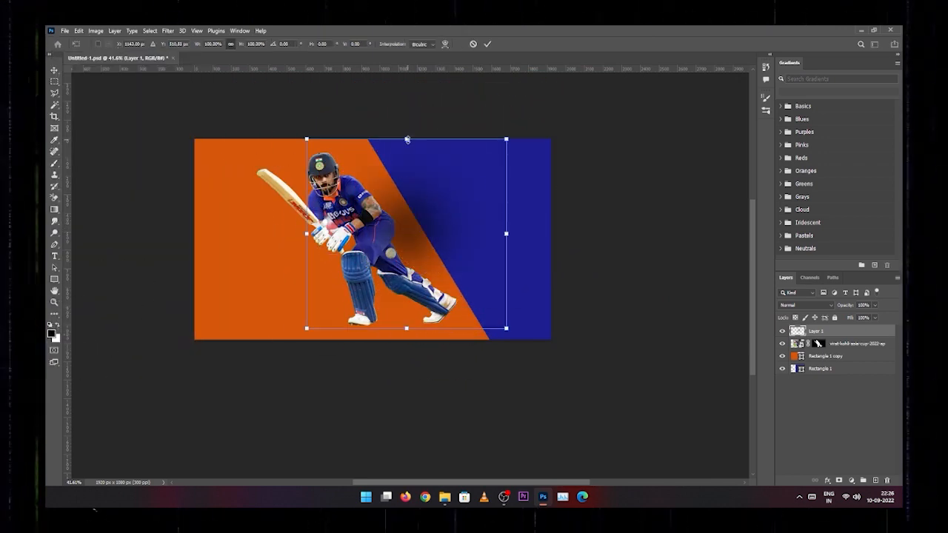
pyautogui.moveTo(408, 139); pyautogui.dragTo(424, 284)
pyautogui.hotkey('ctrl', 'z')
pyautogui.moveTo(405, 140); pyautogui.dragTo(424, 320)
pyautogui.moveTo(306, 323); pyautogui.dragTo(373, 323)
pyautogui.moveTo(507, 321); pyautogui.dragTo(506, 306)
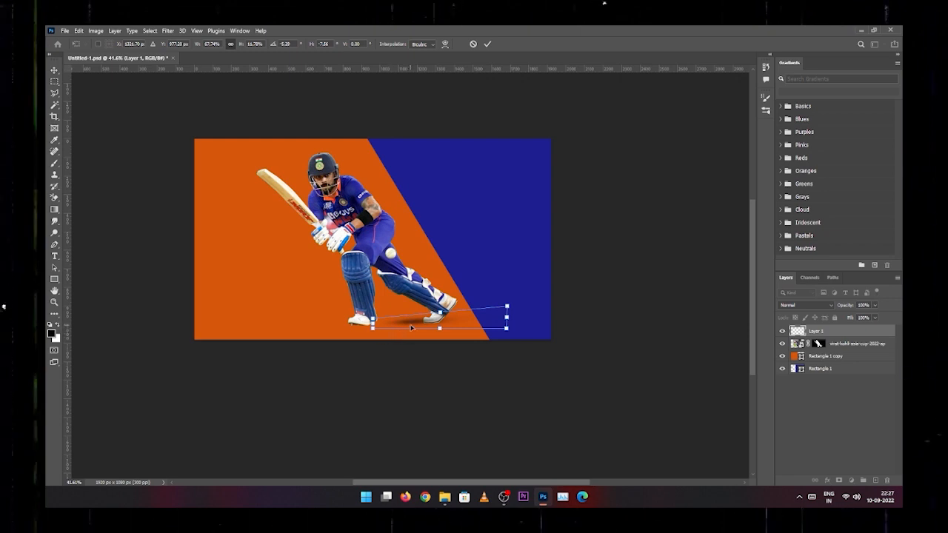
pyautogui.moveTo(412, 328); pyautogui.dragTo(428, 327)
pyautogui.press('Return')
pyautogui.moveTo(855, 332); pyautogui.dragTo(857, 351)
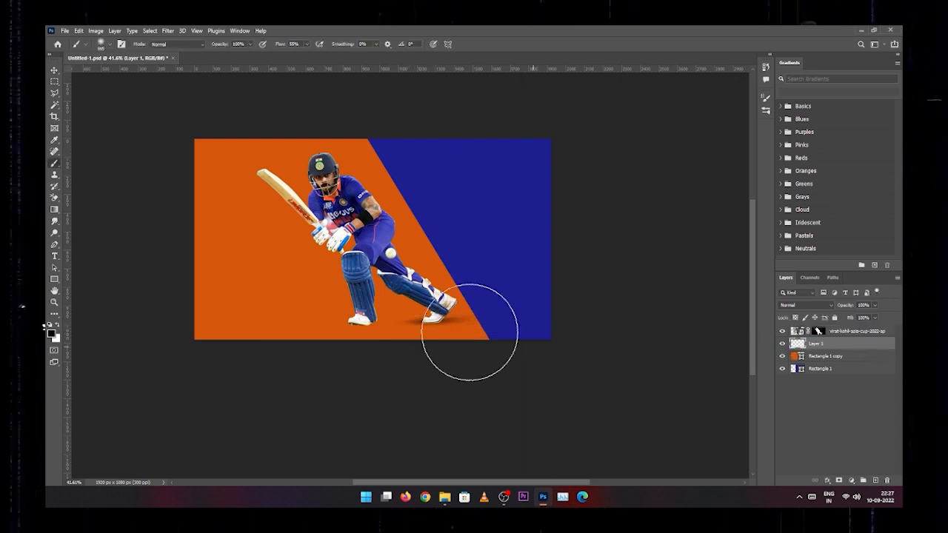
# Nudge the shadow down beneath the rear shoe and flatten it further.
pyautogui.hotkey('ctrl', 't')
pyautogui.press('Down')
pyautogui.press('Down')
pyautogui.press('Down')
pyautogui.press('Down')
pyautogui.press('Down')
pyautogui.press('Down')
pyautogui.press('Down')
pyautogui.press('Down')
pyautogui.press('Down')
pyautogui.press('Down')
pyautogui.press('Down')
pyautogui.press('Down')
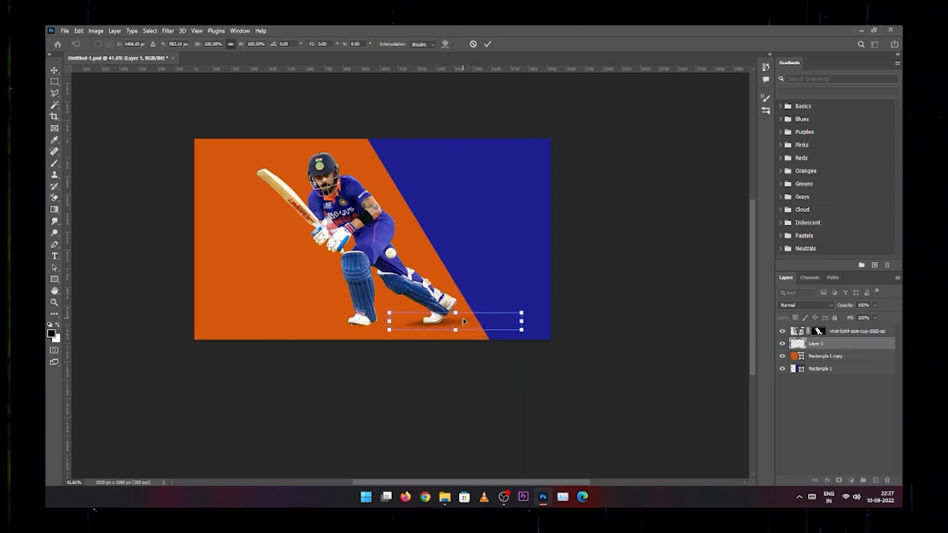
pyautogui.moveTo(463, 318); pyautogui.dragTo(453, 325)
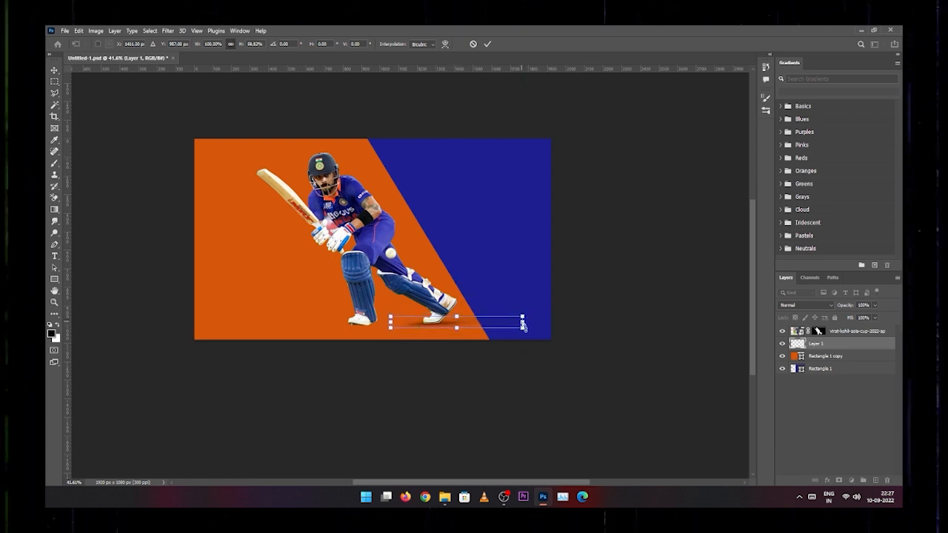
# Shorten the shadow's width and align it directly under the rear shoe.
pyautogui.moveTo(521, 322); pyautogui.dragTo(488, 320)
pyautogui.moveTo(414, 324); pyautogui.dragTo(428, 325)
pyautogui.click(454, 347)
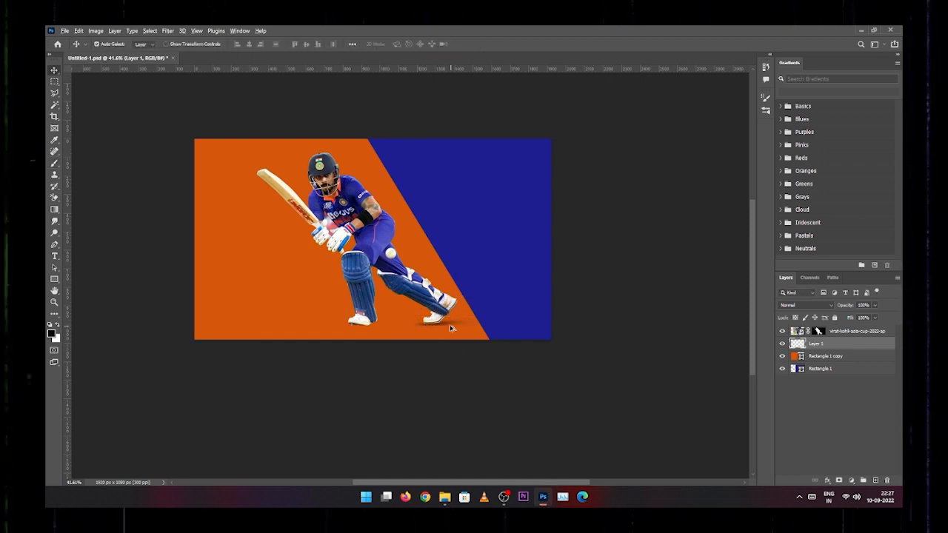
pyautogui.hotkey('ctrl', 't')
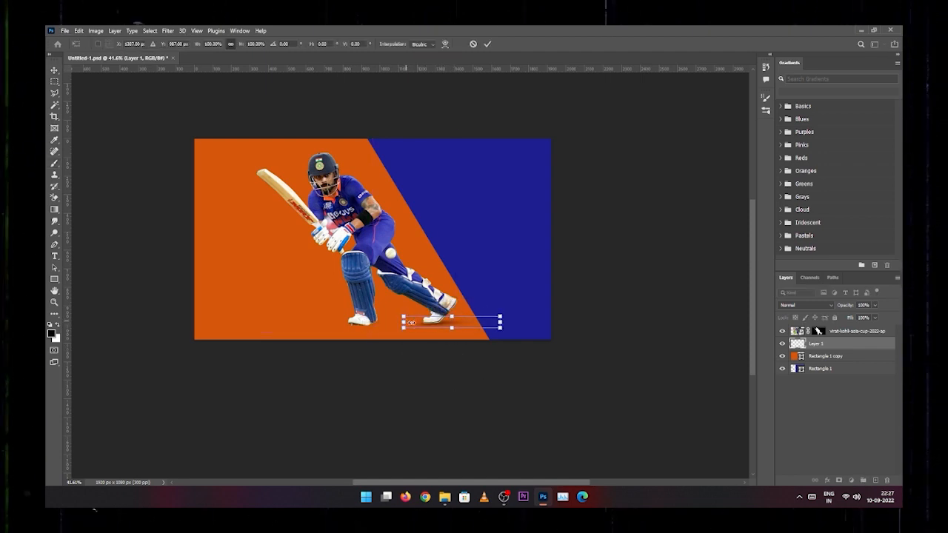
pyautogui.press('Return')
# Duplicate the shadow under the front shoe, then make the copy taller and tilt it slightly to fit.
pyautogui.moveTo(448, 325); pyautogui.dragTo(379, 333)
pyautogui.hotkey('ctrl', 't')
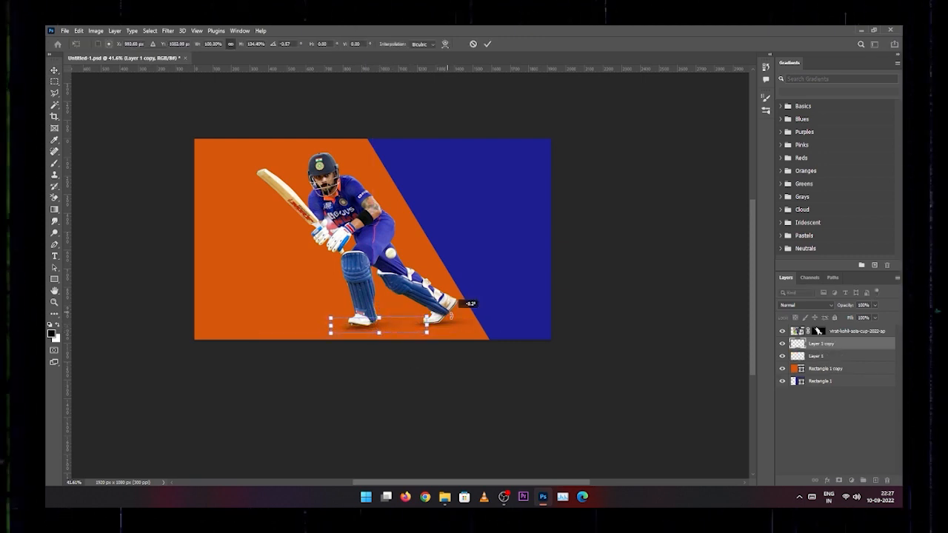
pyautogui.press('Return')
pyautogui.moveTo(479, 342); pyautogui.dragTo(447, 311)
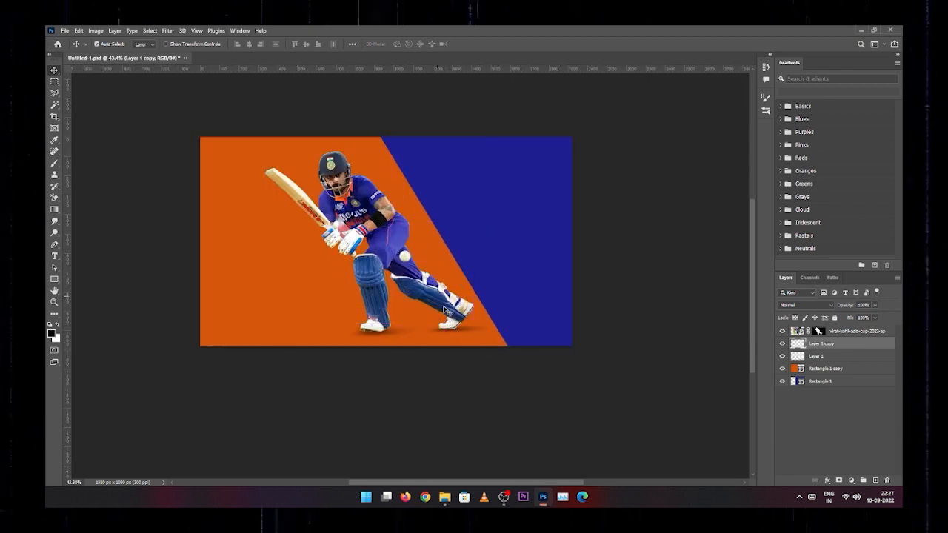
# Add the text "Virat Kolhi" in Scriptina with a tightened text box and place it beside the front shoe.
pyautogui.click(60, 256)
pyautogui.moveTo(243, 198); pyautogui.dragTo(402, 289)
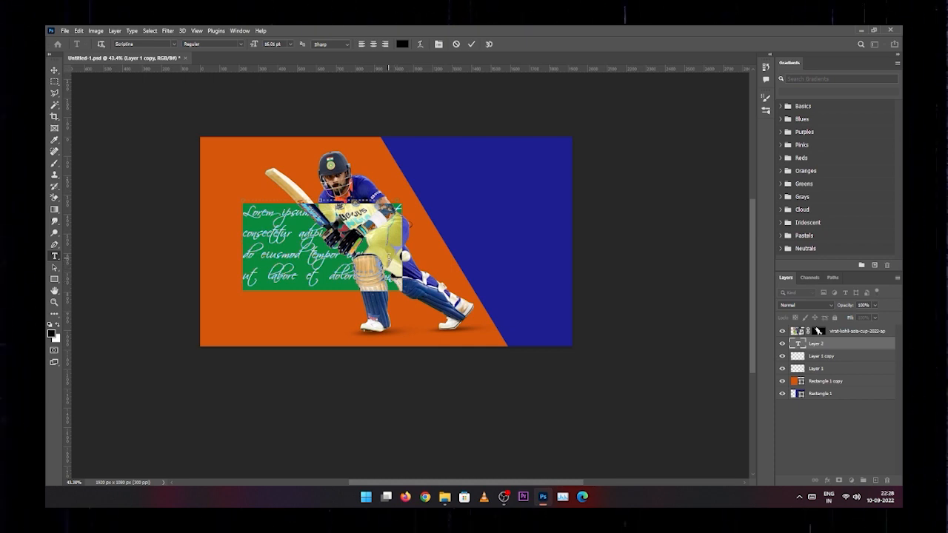
pyautogui.press('BackSpace')
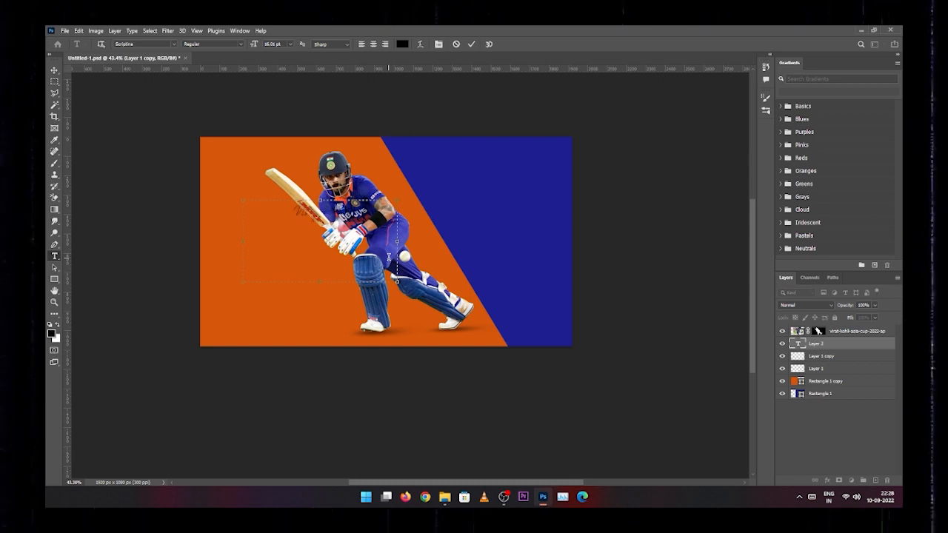
pyautogui.hotkey('ctrl', 'a')
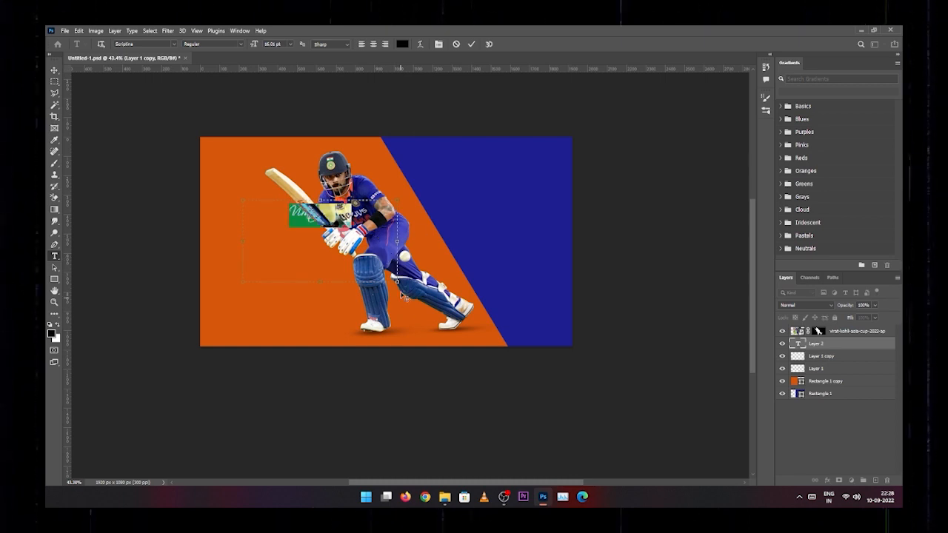
pyautogui.moveTo(398, 281); pyautogui.dragTo(327, 222)
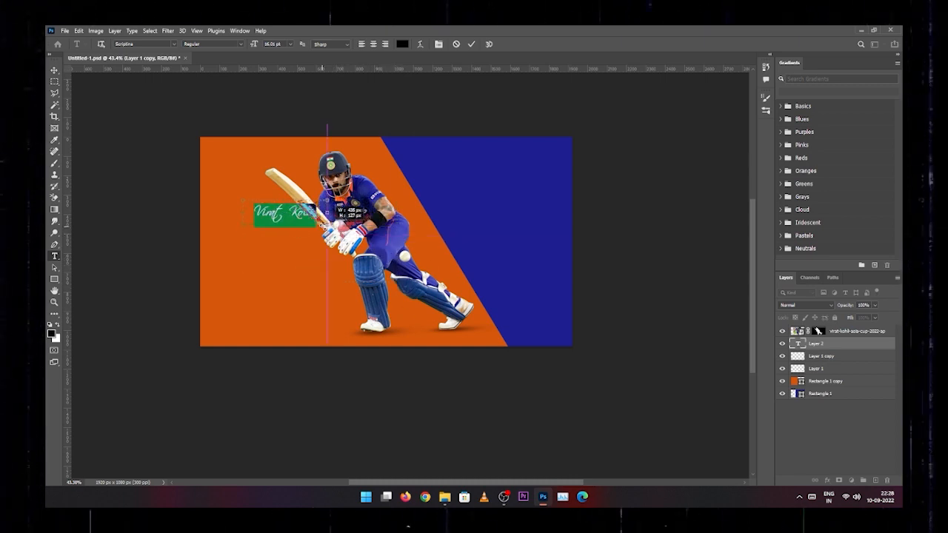
pyautogui.hotkey('ctrl', 'Return')
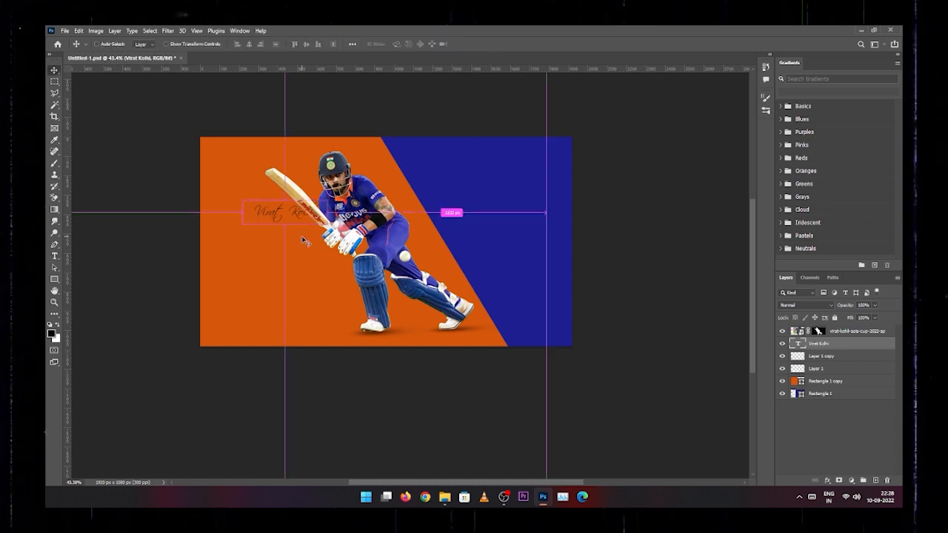
pyautogui.moveTo(304, 241); pyautogui.dragTo(337, 317)
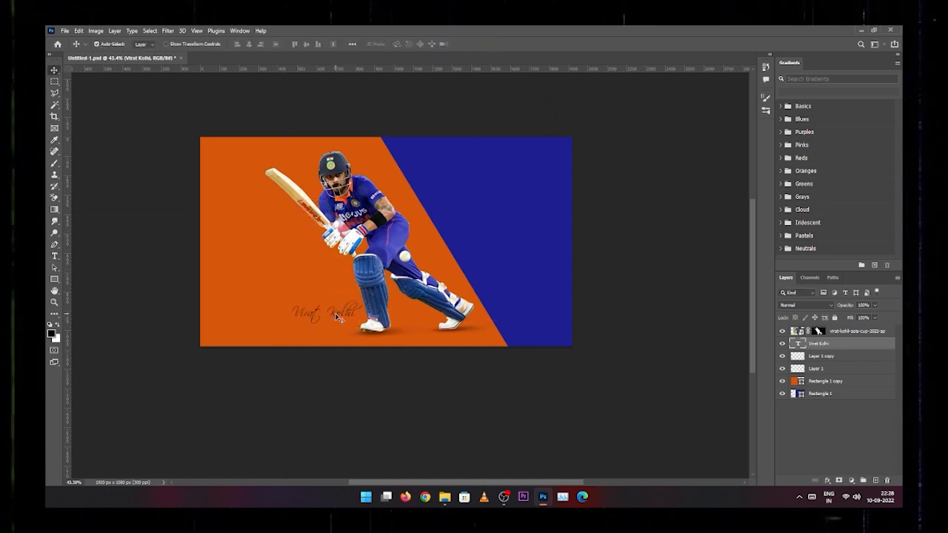
# Create a second text box behind the batsman and enter "KOHLI" in the LEMON MILK Bold font.
pyautogui.press('t')
pyautogui.moveTo(228, 211); pyautogui.dragTo(351, 268)
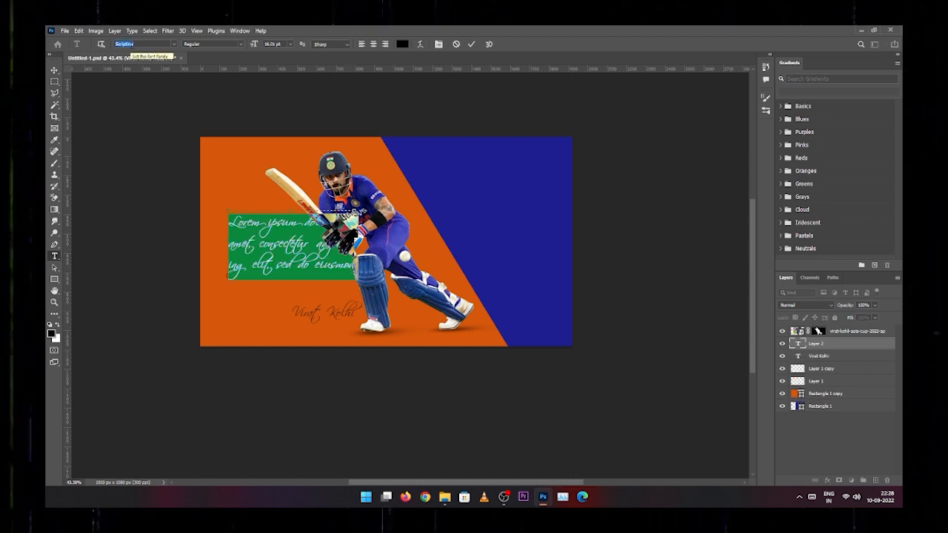
pyautogui.write('lemon')
pyautogui.press('Down')
pyautogui.press('Down')
pyautogui.press('Down')
pyautogui.press('Down')
pyautogui.press('Down')
pyautogui.press('Down')
pyautogui.press('Down')
pyautogui.press('Return')
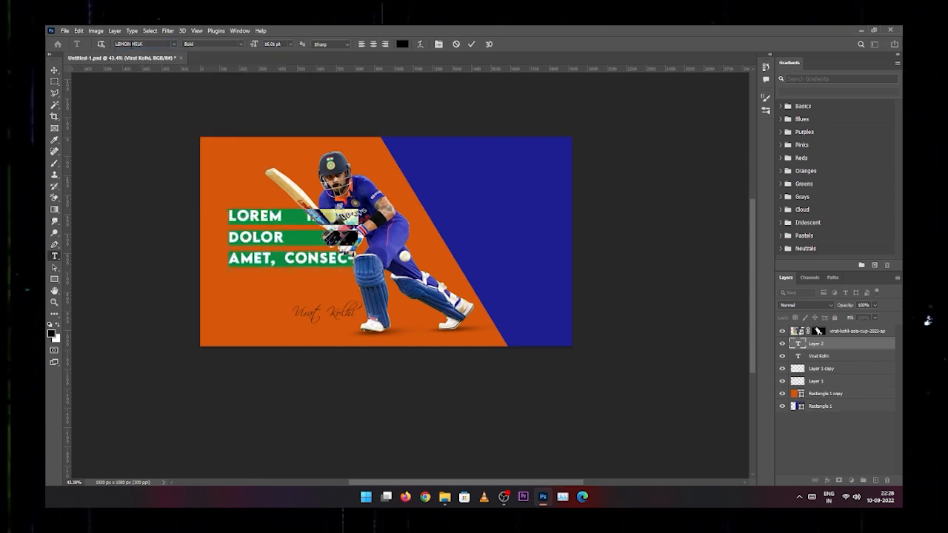
pyautogui.write('KOHLI')
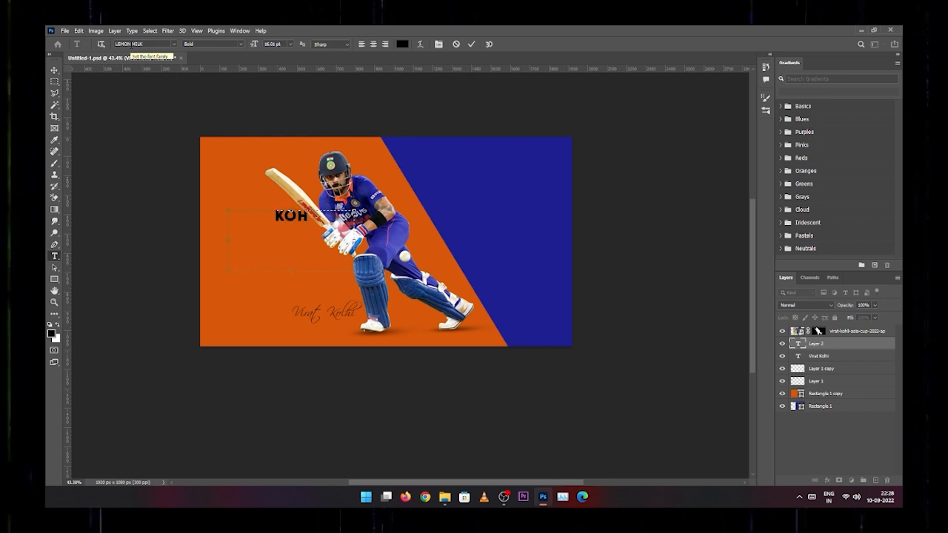
# Recolour the KOHLI text white (ffffff) and enlarge it to 102 pt in a text box spanning most of the canvas.
pyautogui.click(402, 44)
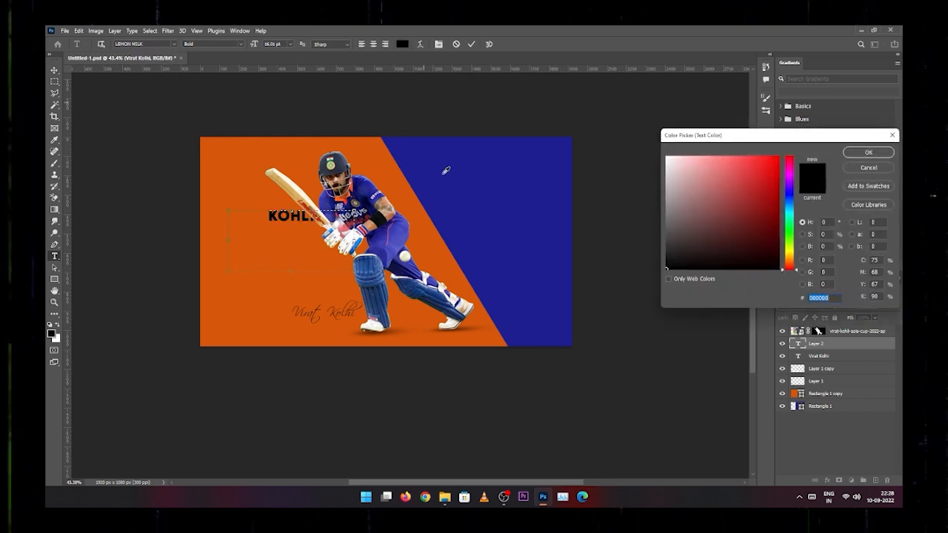
pyautogui.click(459, 189)
pyautogui.write('ffffff')
pyautogui.press('Return')
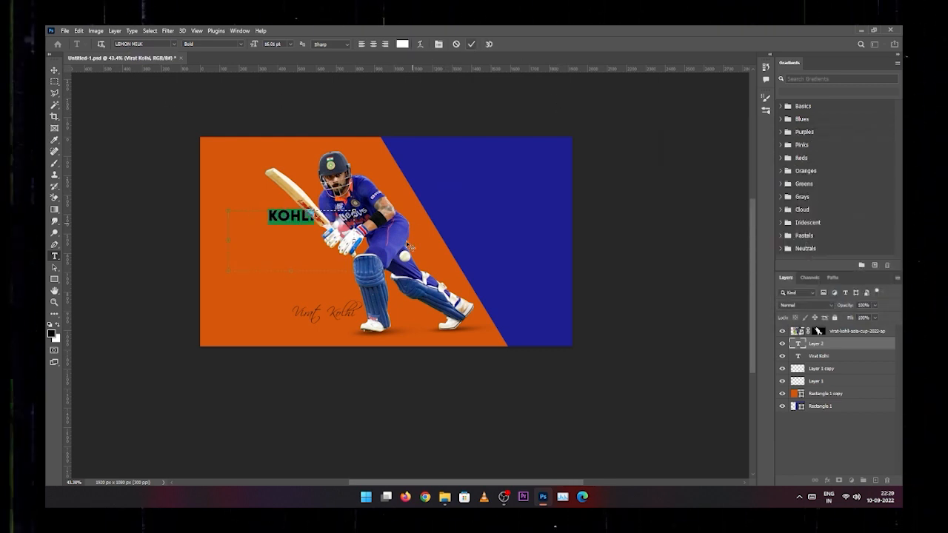
pyautogui.moveTo(352, 272); pyautogui.dragTo(534, 317)
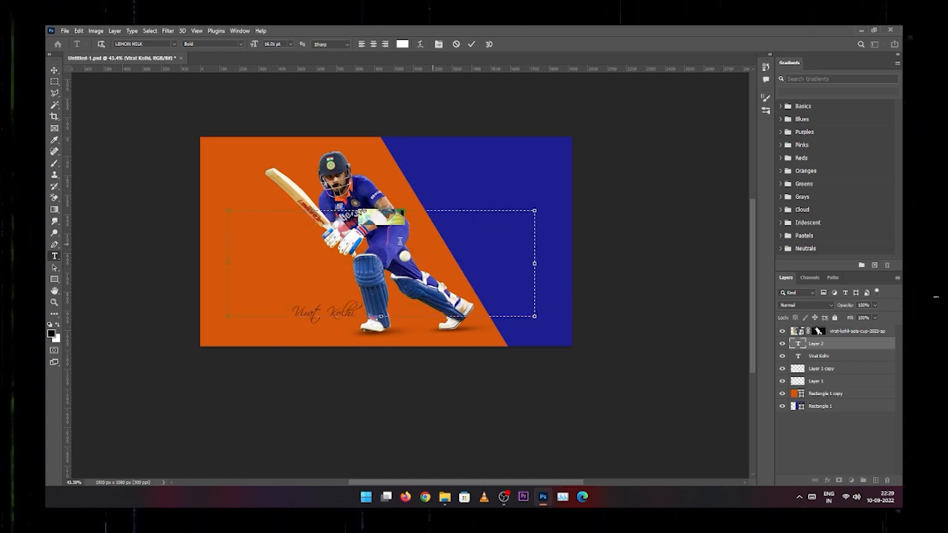
pyautogui.moveTo(263, 42); pyautogui.dragTo(292, 48)
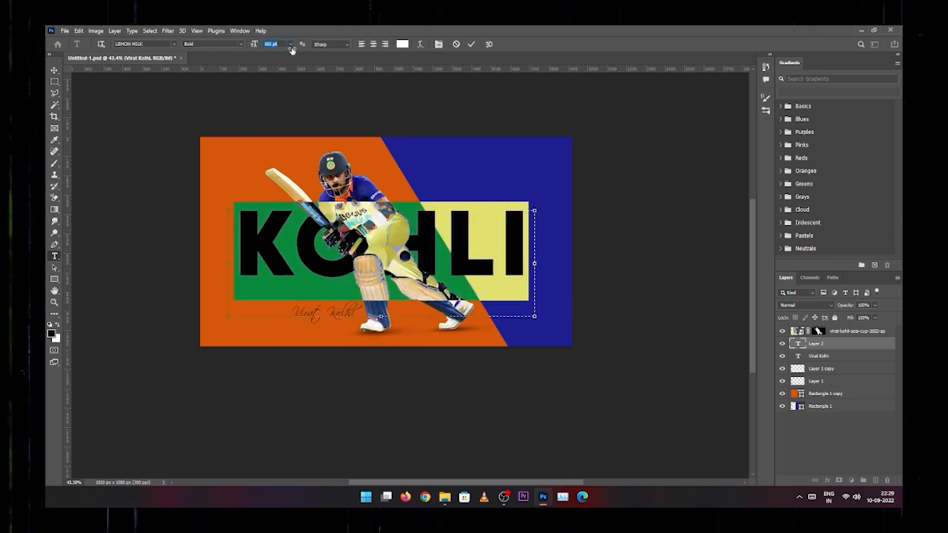
# Commit the KOHLI text, then rotate it slightly counter-clockwise and reposition it behind the batsman.
pyautogui.click(471, 44)
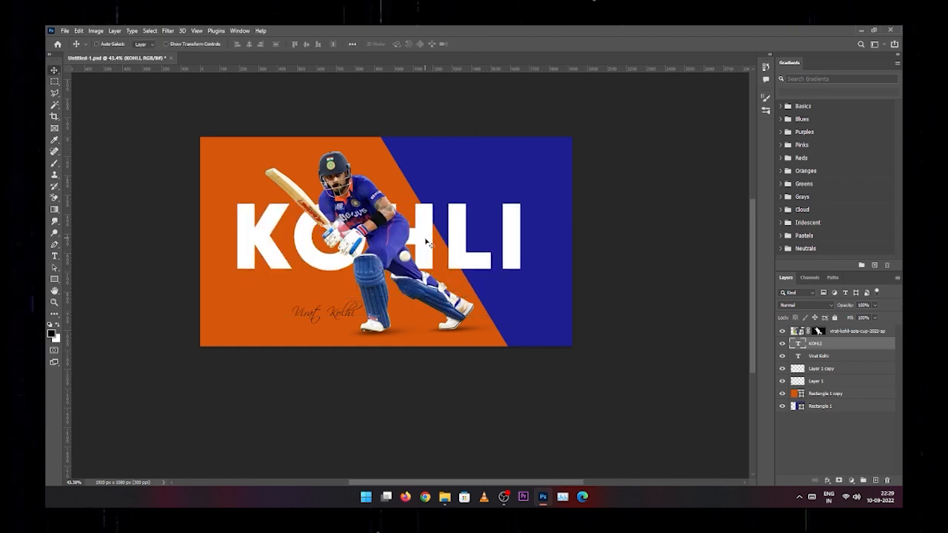
pyautogui.hotkey('ctrl', 't')
pyautogui.moveTo(579, 189); pyautogui.dragTo(563, 165)
pyautogui.moveTo(447, 221); pyautogui.dragTo(454, 232)
pyautogui.press('Return')
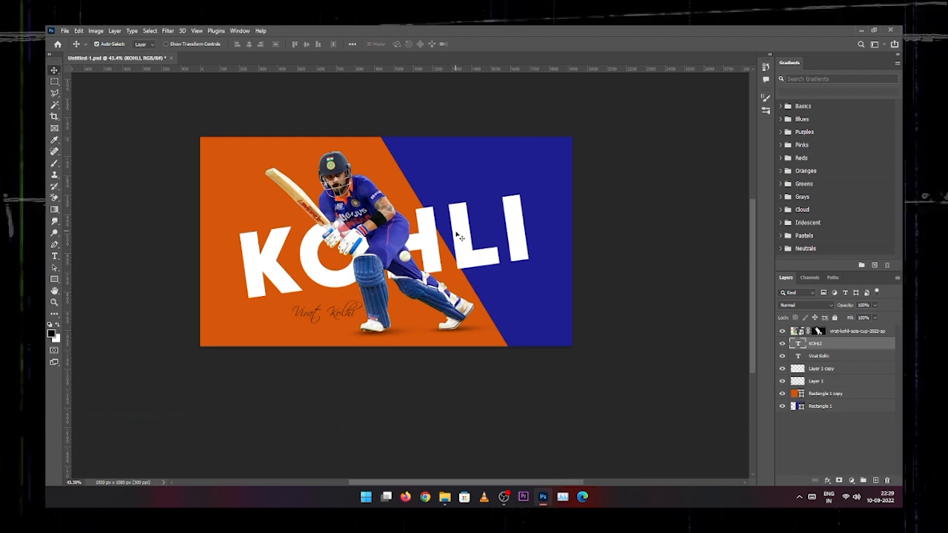
# Convert the KOHLI text layer to a smart object and rasterize it into a pixel layer.
pyautogui.click(835, 334)
pyautogui.rightClick(836, 342)
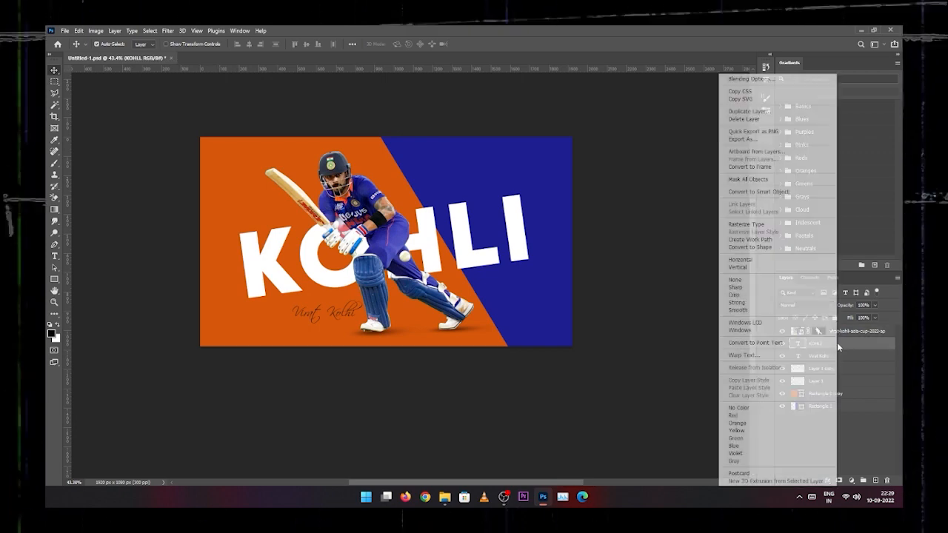
pyautogui.rightClick(861, 348)
pyautogui.click(806, 194)
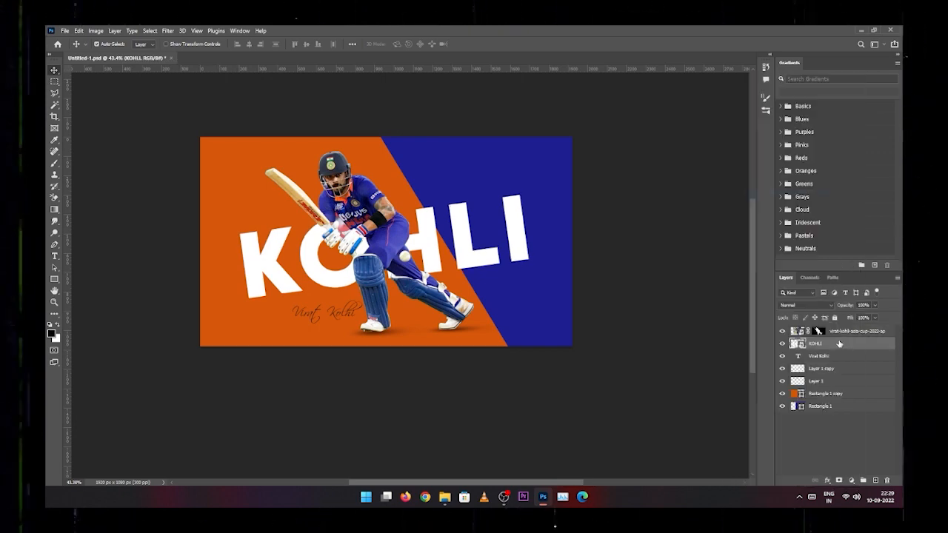
pyautogui.rightClick(839, 345)
pyautogui.click(754, 267)
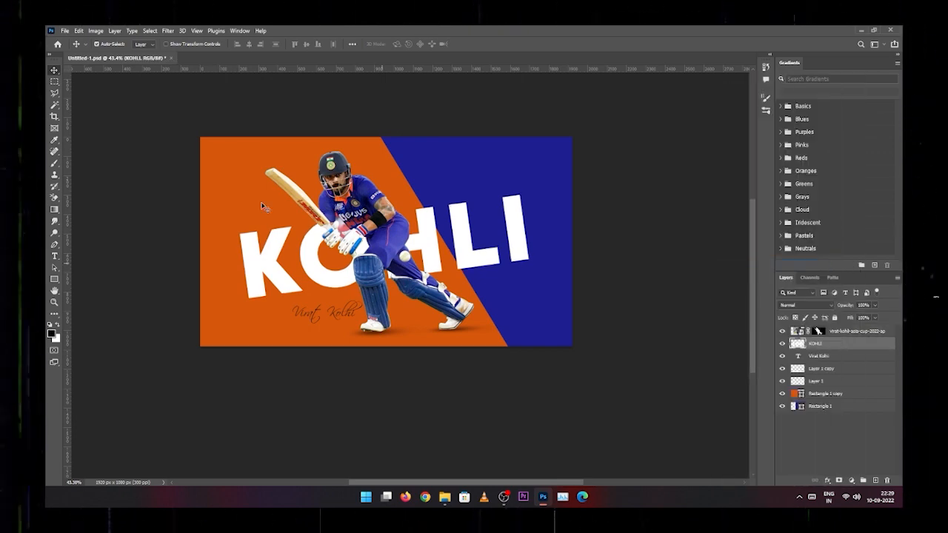
# Hide the batsman layer and outline the upper part of KOHLI with a polygonal selection cutting diagonally through the letters.
pyautogui.click(783, 332)
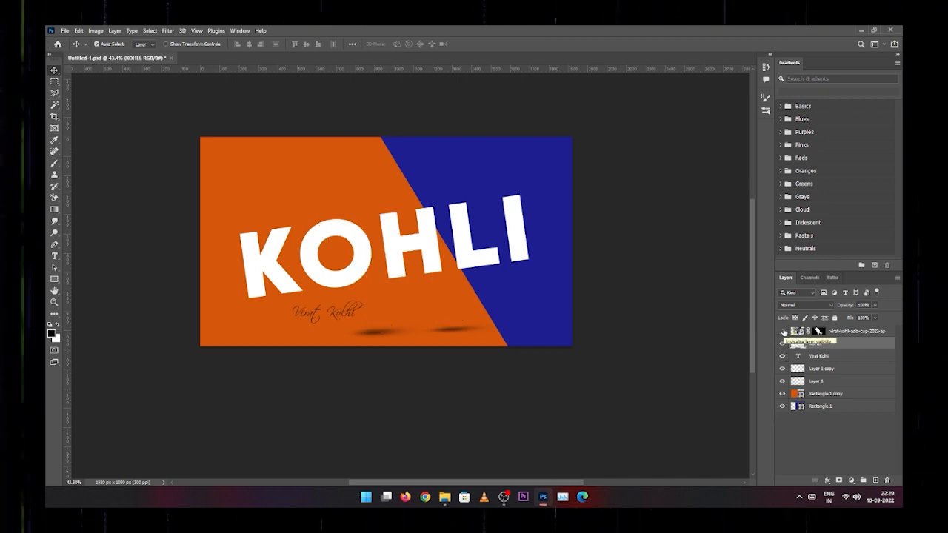
pyautogui.click(55, 94)
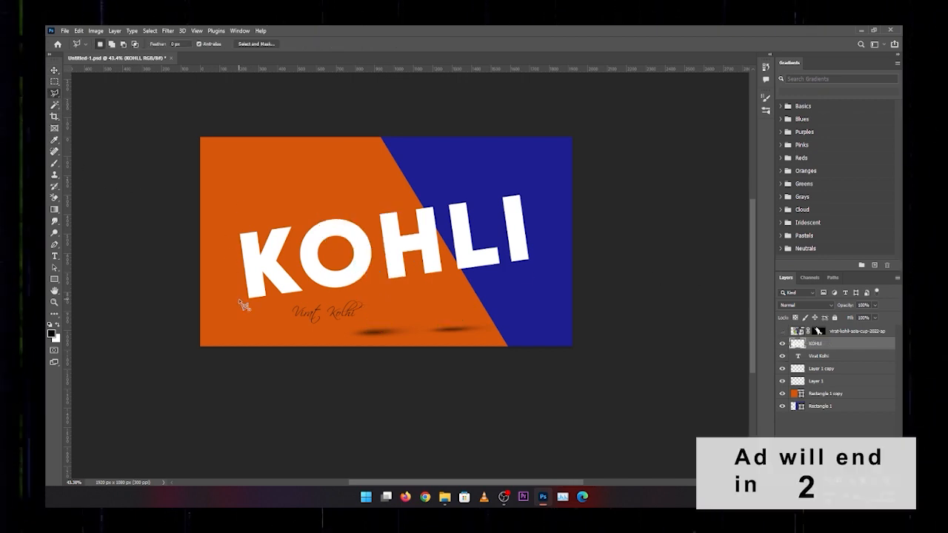
pyautogui.click(242, 299)
pyautogui.click(538, 206)
pyautogui.click(530, 161)
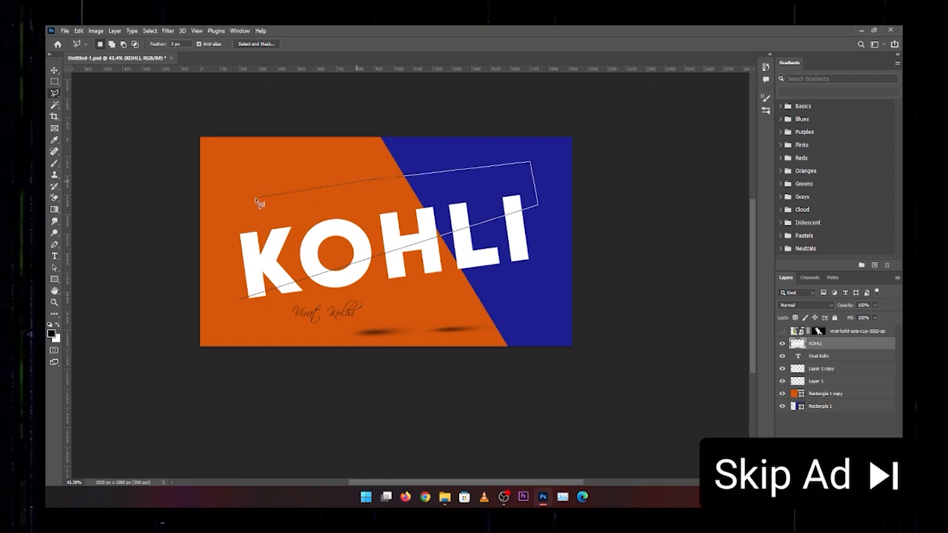
pyautogui.click(243, 304)
# Shift the selected upper part of KOHLI slightly left to open a diagonal slice, deselect, and check it against the batsman.
pyautogui.press('v')
pyautogui.moveTo(426, 214); pyautogui.dragTo(419, 223)
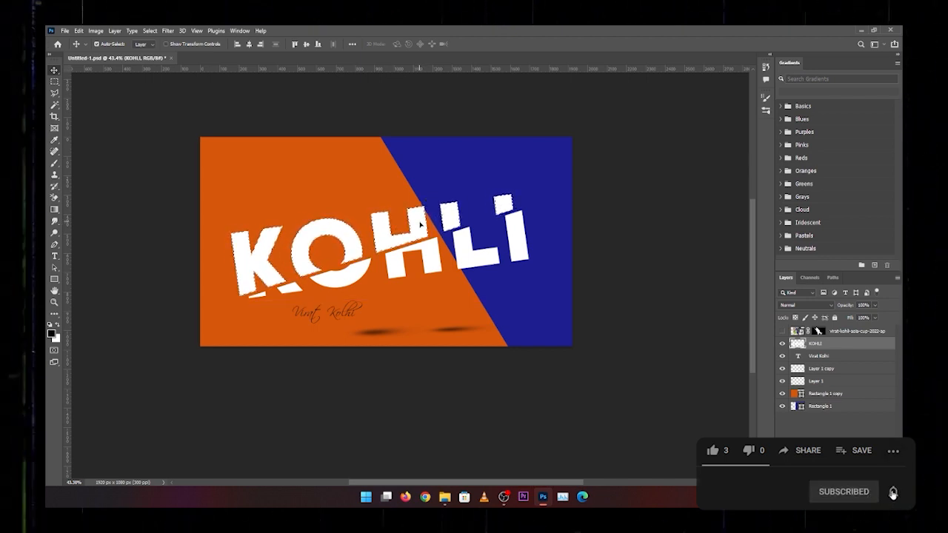
pyautogui.hotkey('ctrl', 'd')
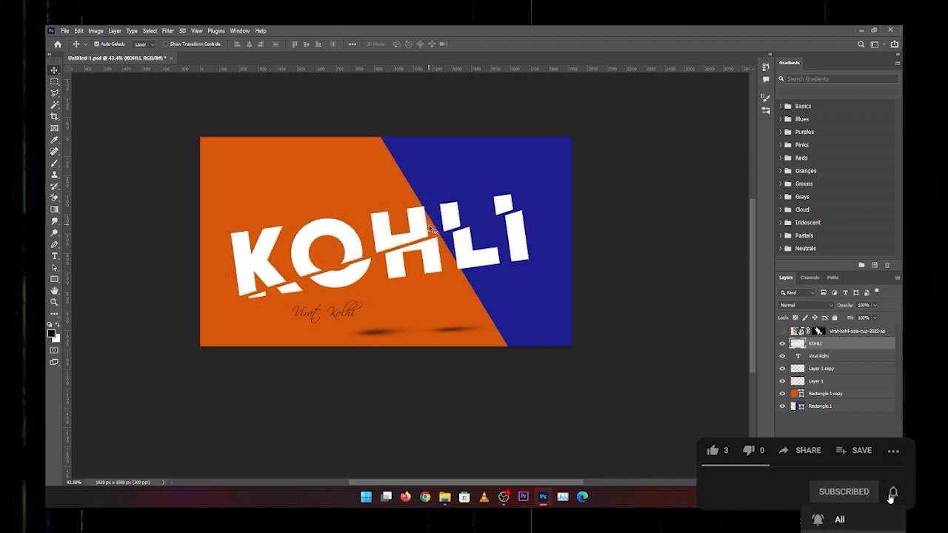
pyautogui.click(782, 331)
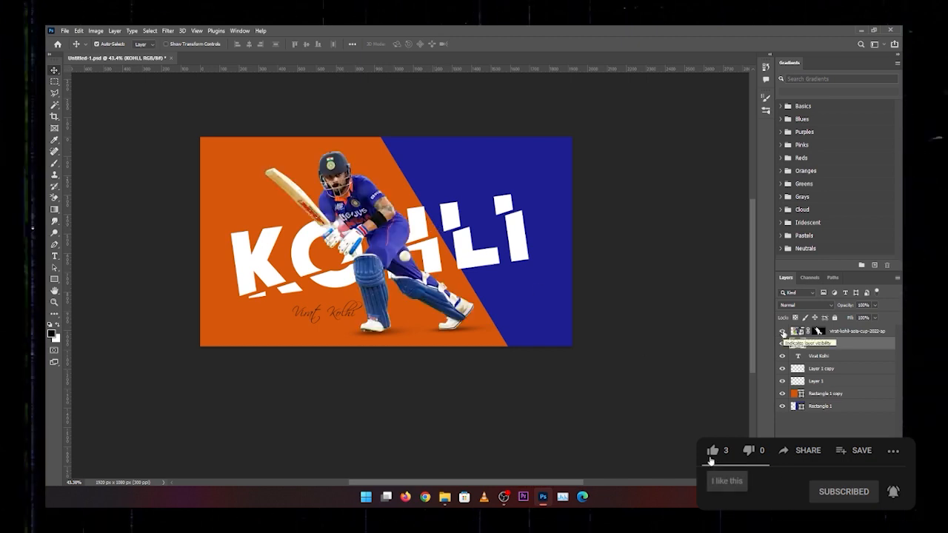
pyautogui.click(782, 331)
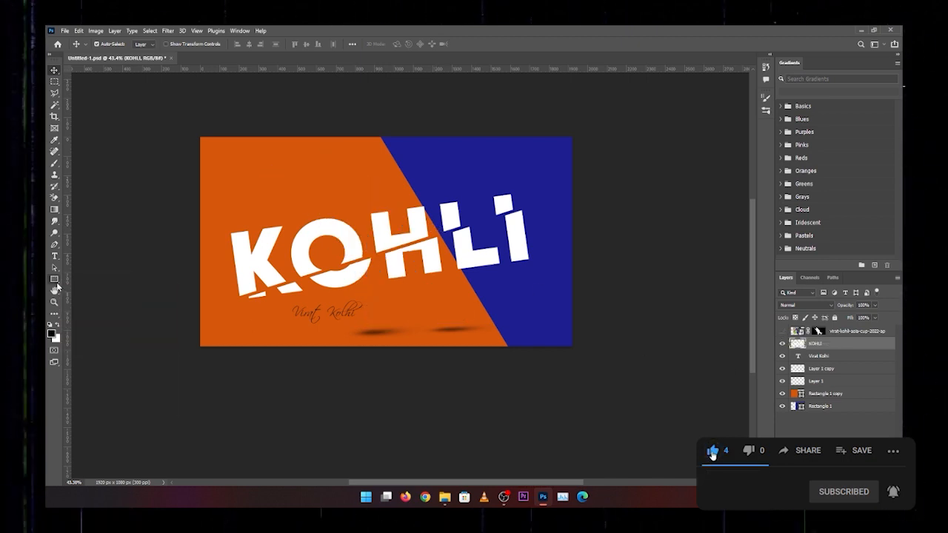
# Draw a line about 1437 px long through the slice in KOHLI, with no fill and a white 3 px stroke.
pyautogui.rightClick(55, 282)
pyautogui.click(88, 314)
pyautogui.moveTo(259, 324); pyautogui.dragTo(301, 300)
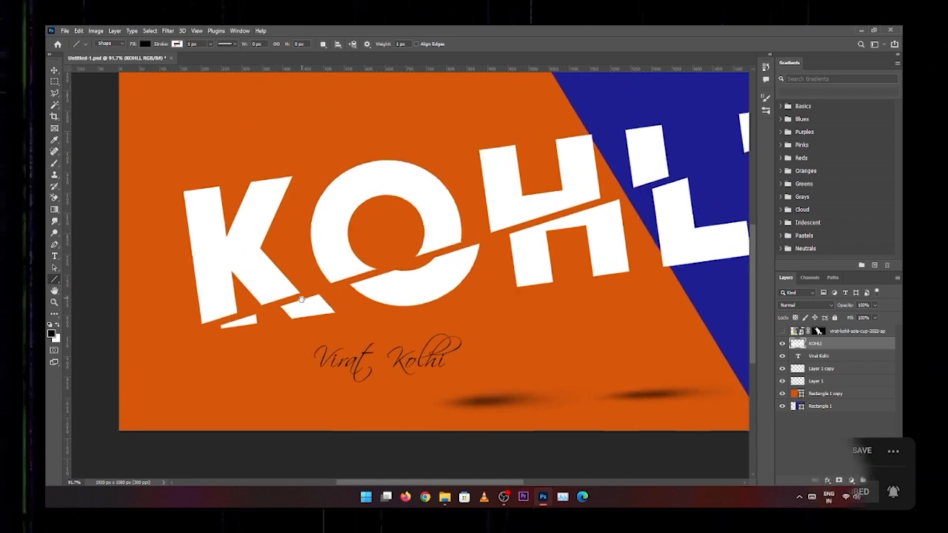
pyautogui.click(144, 45)
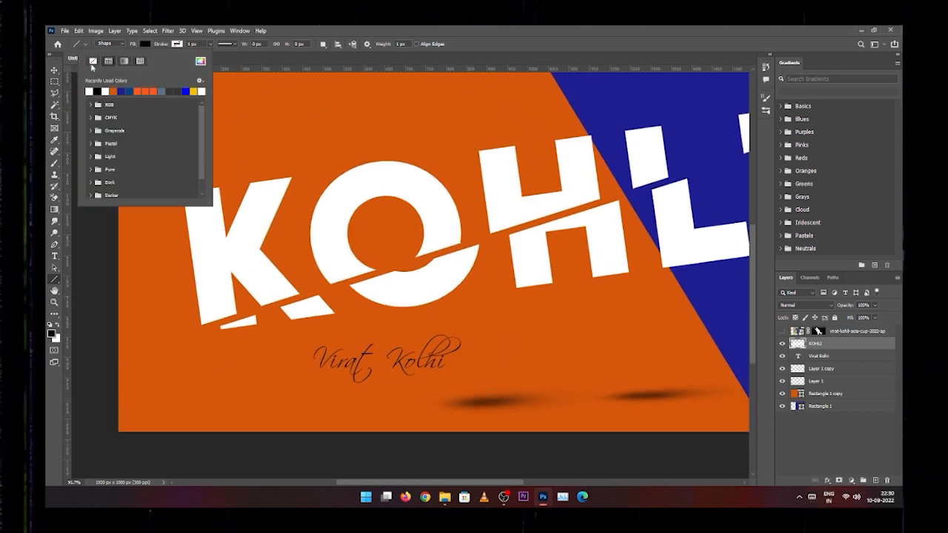
pyautogui.click(226, 44)
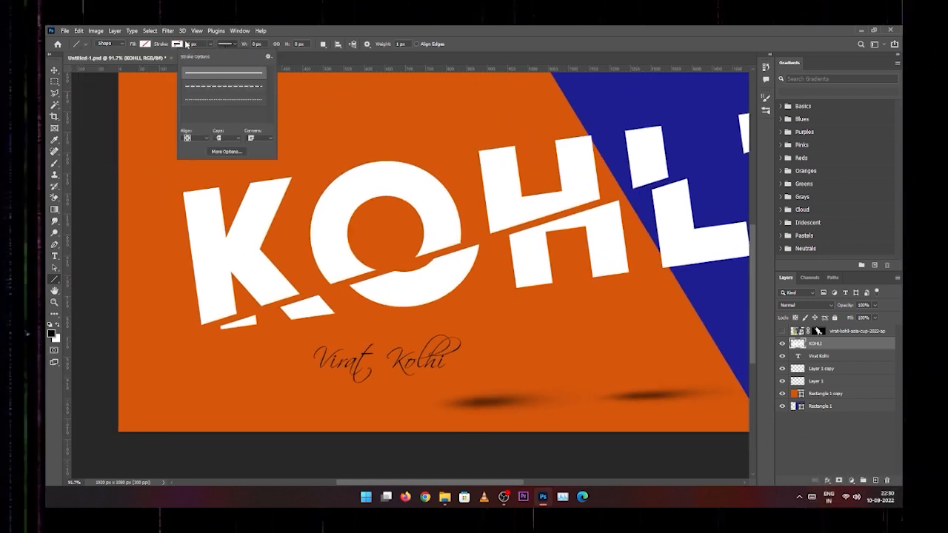
pyautogui.click(178, 44)
pyautogui.click(179, 46)
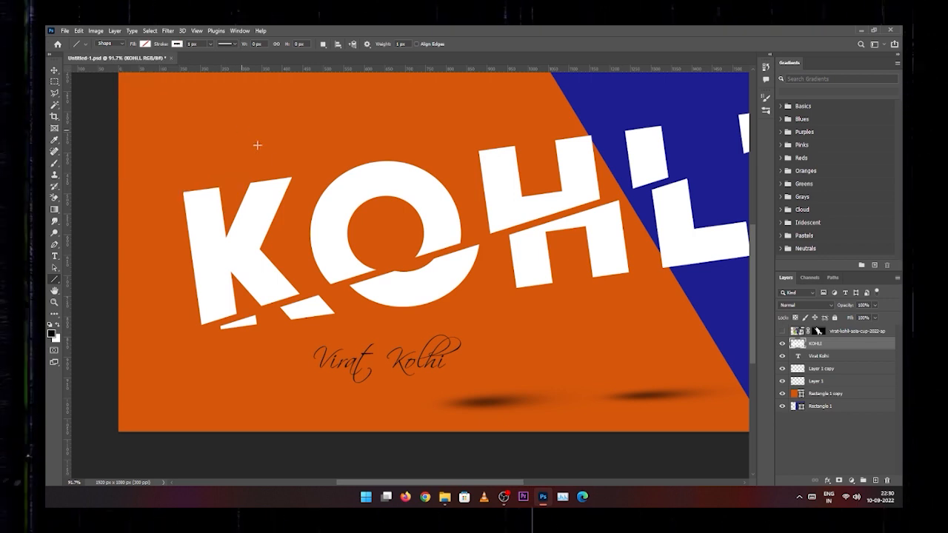
pyautogui.write('3')
pyautogui.press('Return')
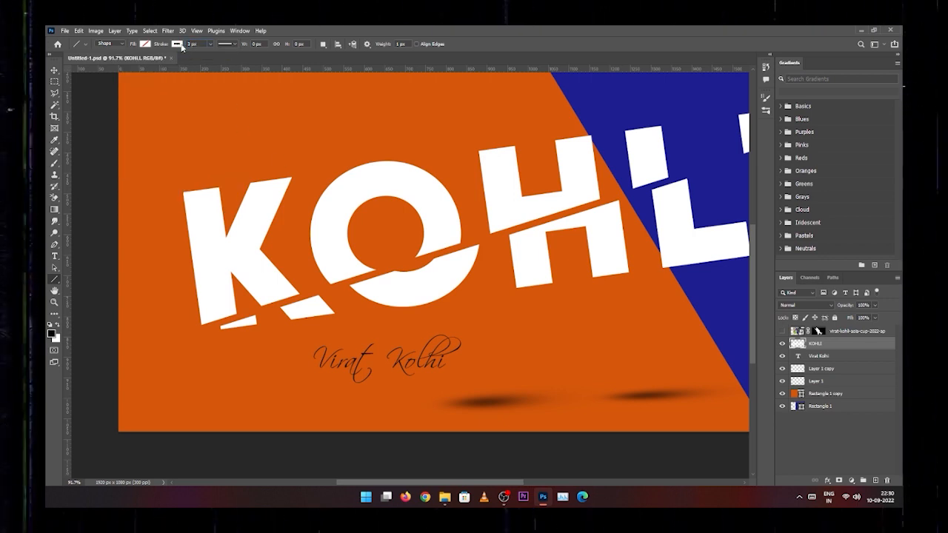
pyautogui.moveTo(154, 344); pyautogui.dragTo(746, 151)
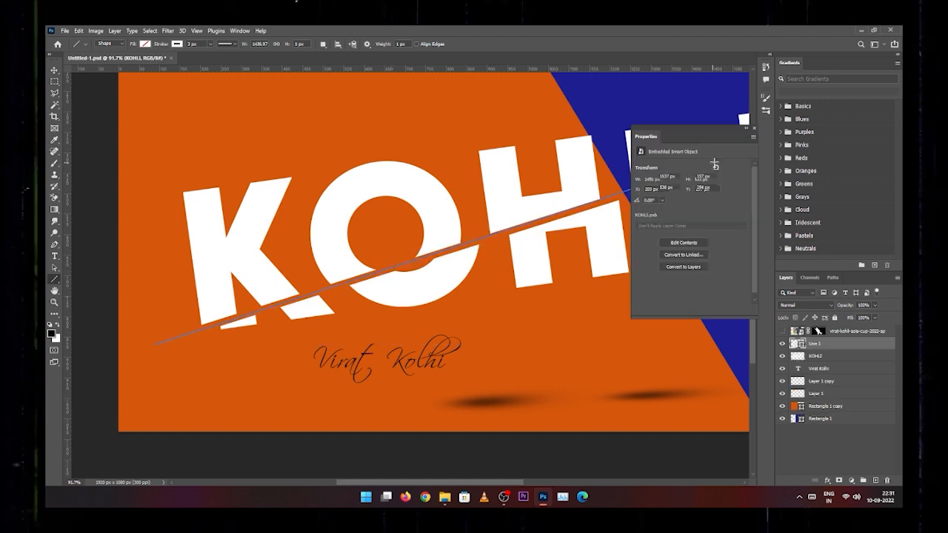
# Set the line's stroke to 2 px, then rotate and stretch it to follow the slice across the whole word.
pyautogui.moveTo(199, 45); pyautogui.dragTo(157, 54)
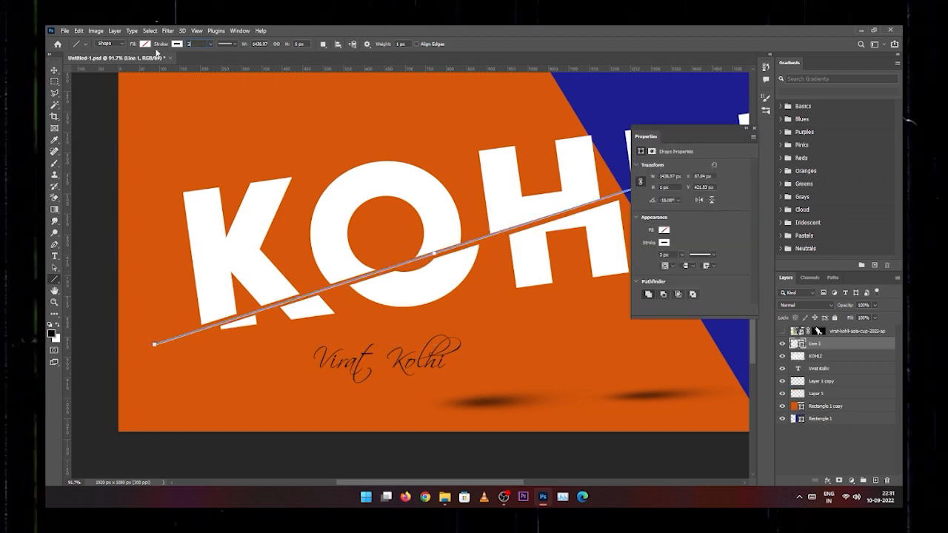
pyautogui.write('2')
pyautogui.press('Return')
pyautogui.hotkey('ctrl', 't')
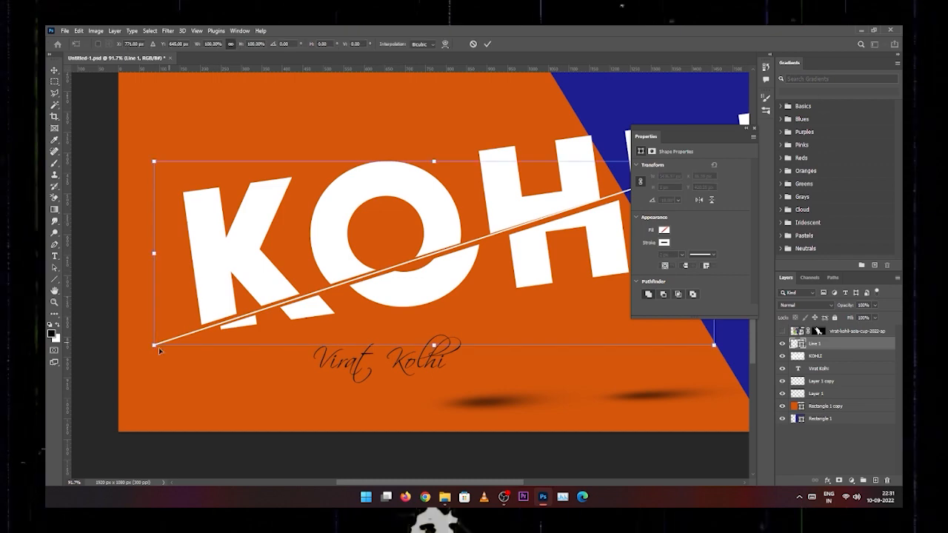
pyautogui.moveTo(134, 360); pyautogui.dragTo(134, 353)
pyautogui.scroll(-7, 390, 320)
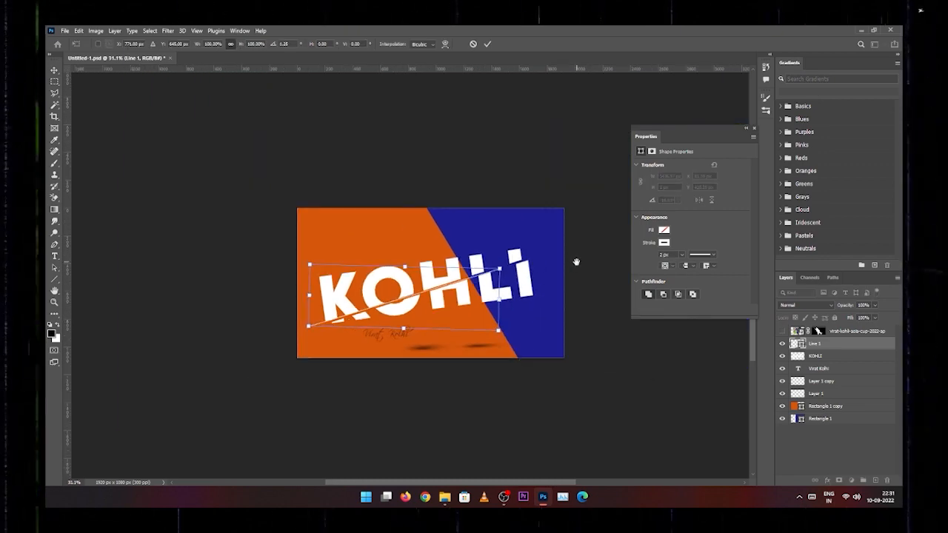
pyautogui.scroll(6, 575, 265)
pyautogui.moveTo(422, 269); pyautogui.dragTo(494, 239)
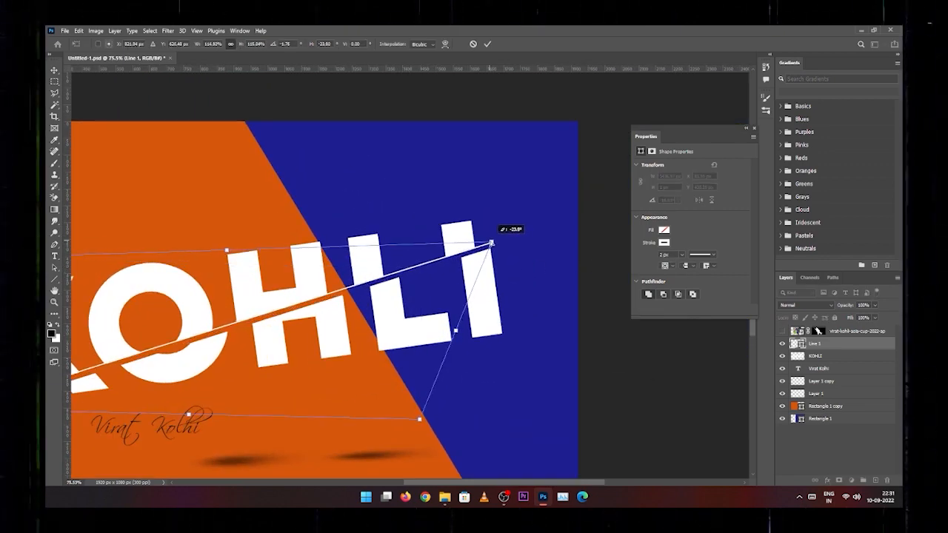
pyautogui.scroll(-3, 466, 327)
pyautogui.press('Return')
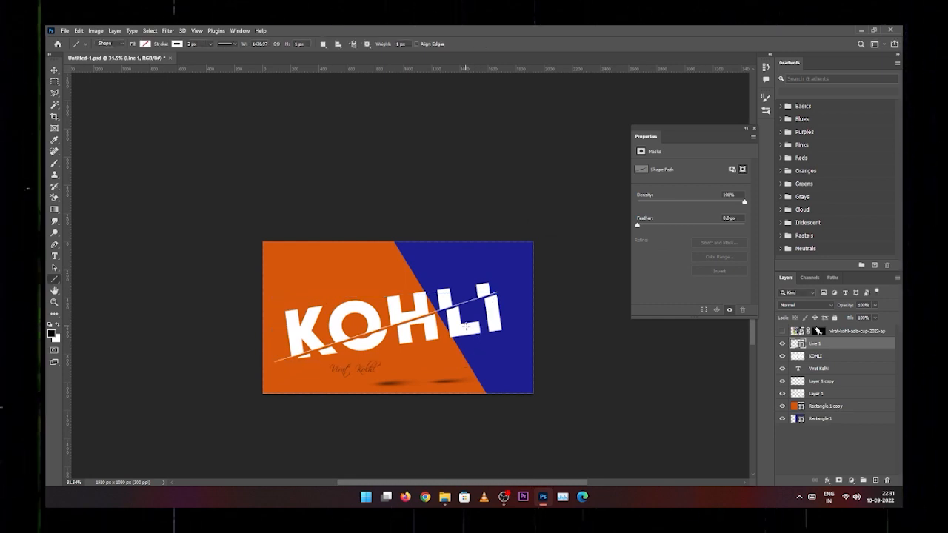
# Fine-tune the line so it runs past both ends of KOHLI, and show the batsman layer again.
pyautogui.hotkey('ctrl', 't')
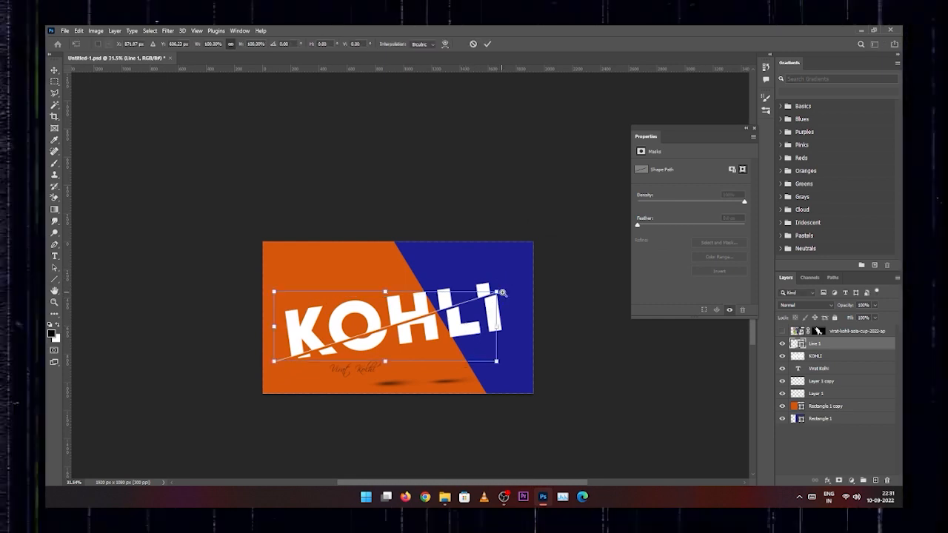
pyautogui.scroll(3, 497, 294)
pyautogui.moveTo(495, 296)
pyautogui.mouseDown()
pyautogui.moveTo(504, 291)
pyautogui.moveTo(496, 306)
pyautogui.mouseUp()
pyautogui.press('Return')
pyautogui.press('v')
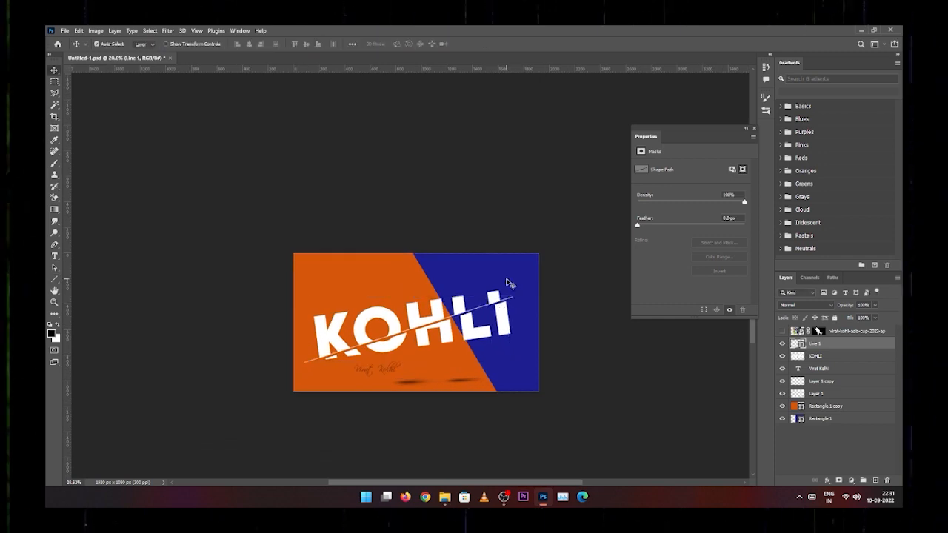
pyautogui.click(782, 331)
pyautogui.scroll(2, 463, 315)
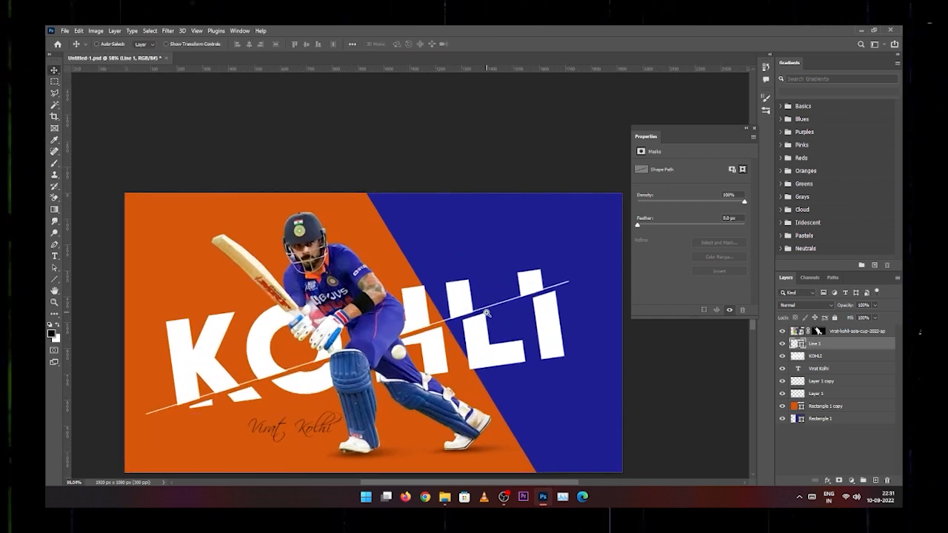
pyautogui.scroll(-1, 463, 314)
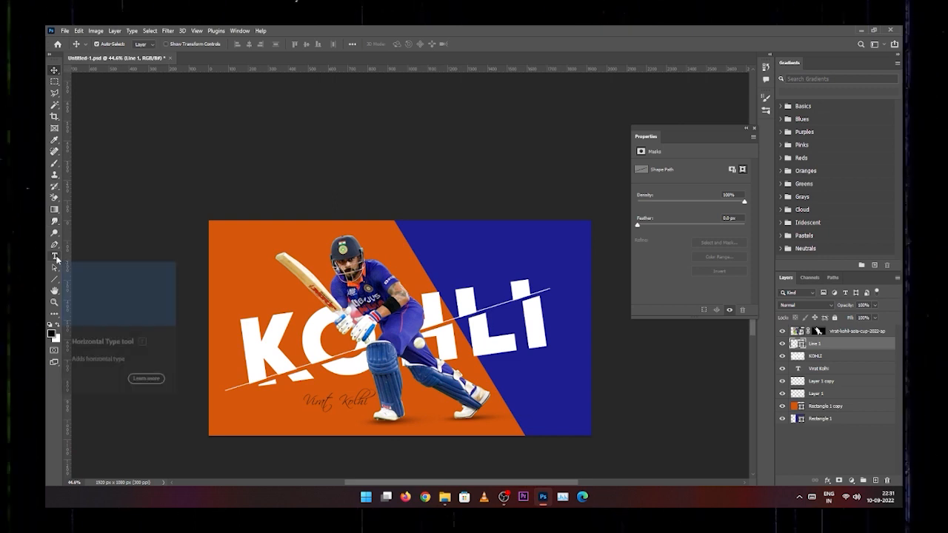
# Add a text box near the bat reading "VIRAT" and set its size to 13 pt.
pyautogui.click(54, 255)
pyautogui.moveTo(222, 251); pyautogui.dragTo(300, 283)
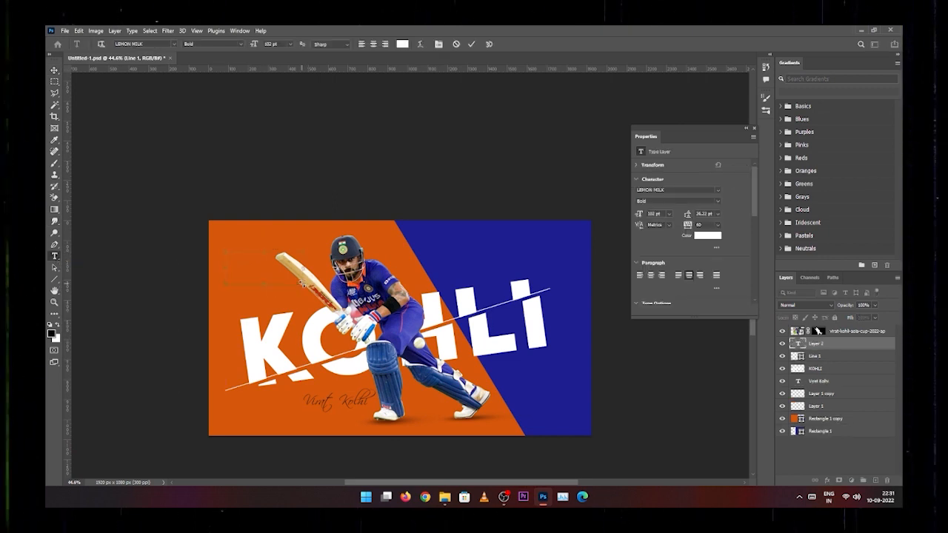
pyautogui.scroll(1, 302, 283)
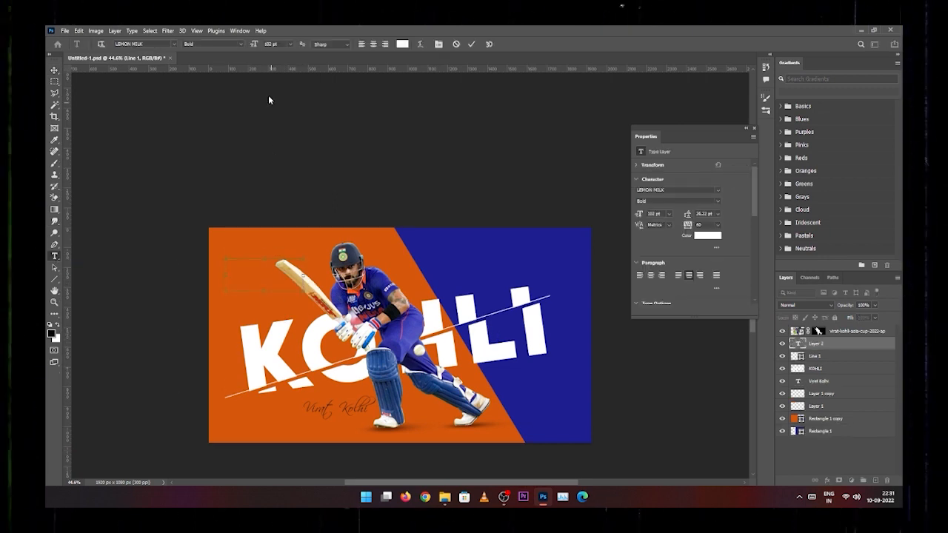
pyautogui.moveTo(254, 43); pyautogui.dragTo(213, 59)
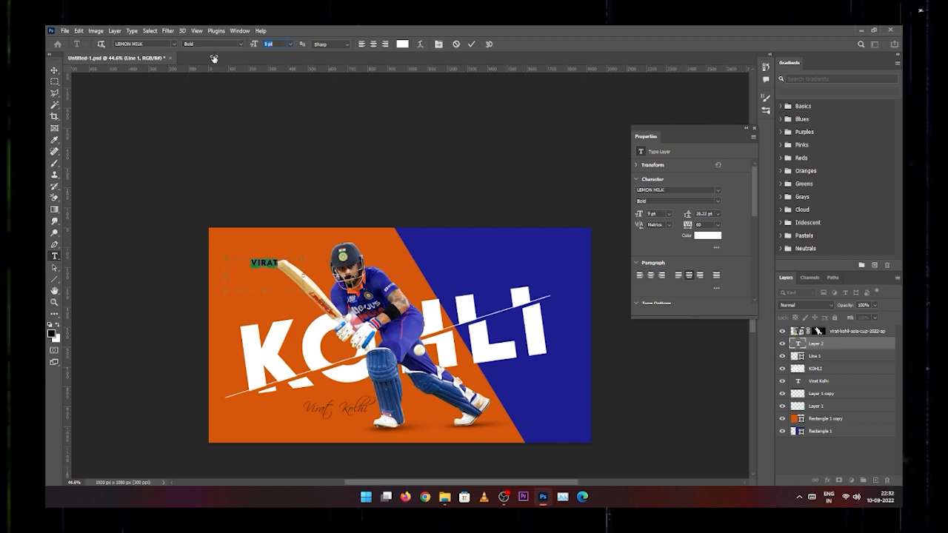
pyautogui.click(173, 45)
pyautogui.click(223, 73)
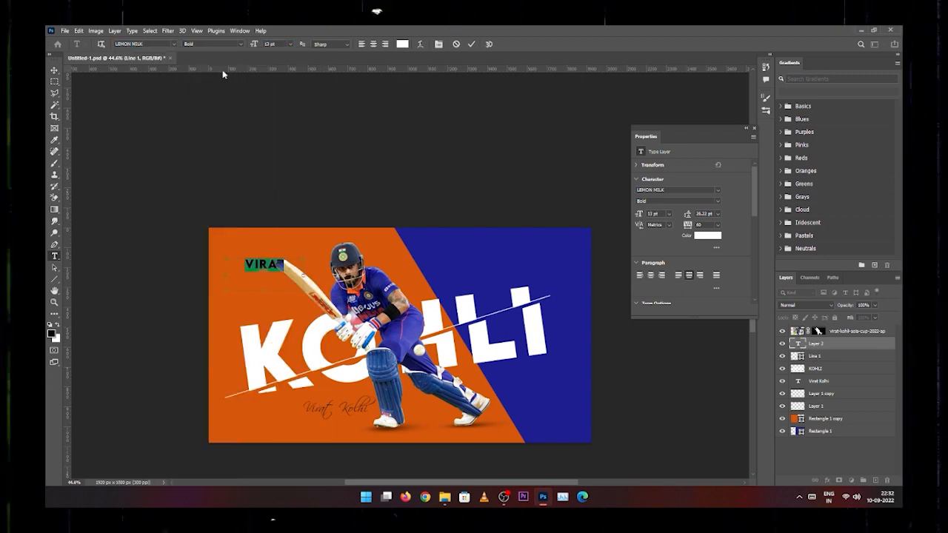
# Change the VIRAT text to the Light style of LEMON MILK and commit it.
pyautogui.click(132, 45)
pyautogui.press('Down')
pyautogui.press('Down')
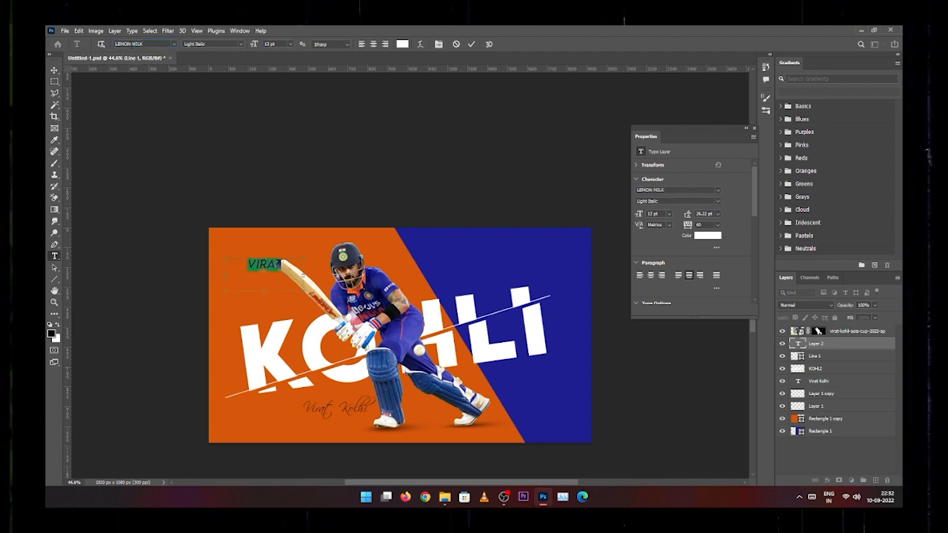
pyautogui.press('Down')
pyautogui.press('Down')
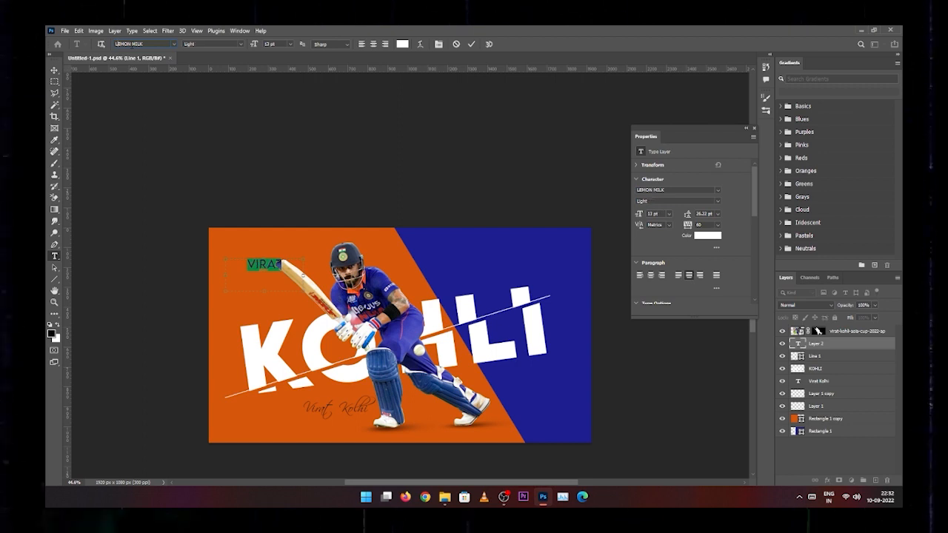
pyautogui.click(472, 44)
# Move VIRAT directly above the K of KOHLI, enlarge it to about 16.7 pt and tilt it to match.
pyautogui.hotkey('ctrl', 't')
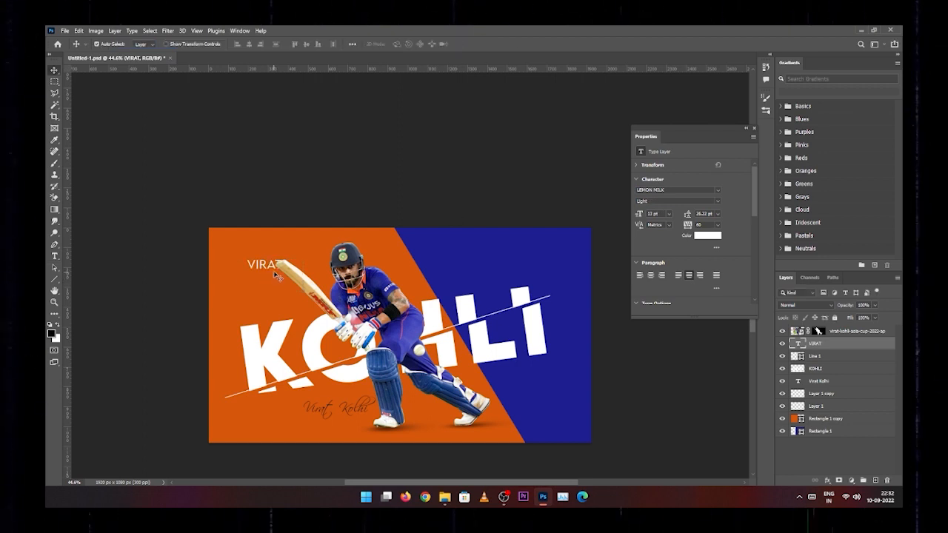
pyautogui.moveTo(304, 292); pyautogui.dragTo(263, 315)
pyautogui.moveTo(305, 304)
pyautogui.mouseDown()
pyautogui.moveTo(316, 286)
pyautogui.moveTo(309, 293)
pyautogui.moveTo(317, 289)
pyautogui.moveTo(321, 303)
pyautogui.mouseUp()
pyautogui.press('Return')
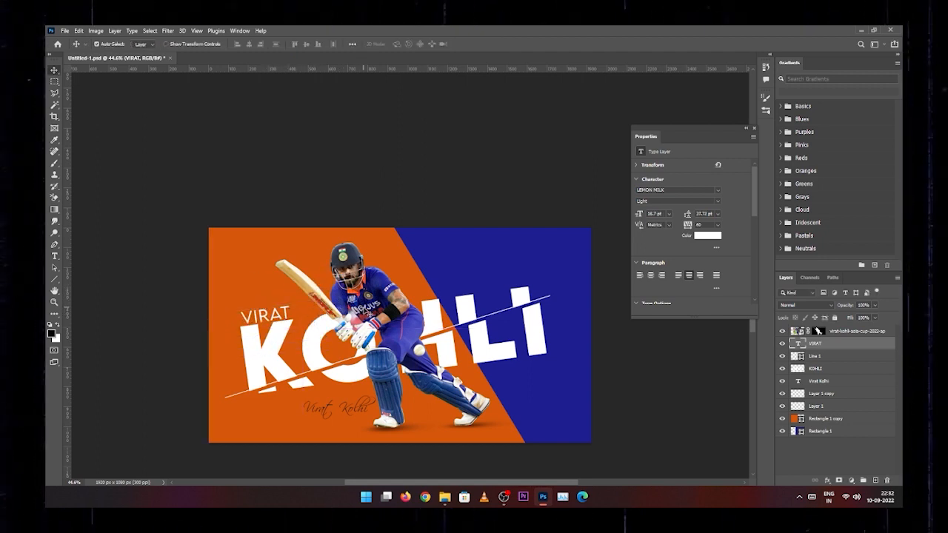
# Skew the tilted VIRAT text horizontally by about -9° and nudge it to sit just above the K of KOHLI.
pyautogui.hotkey('ctrl', 't')
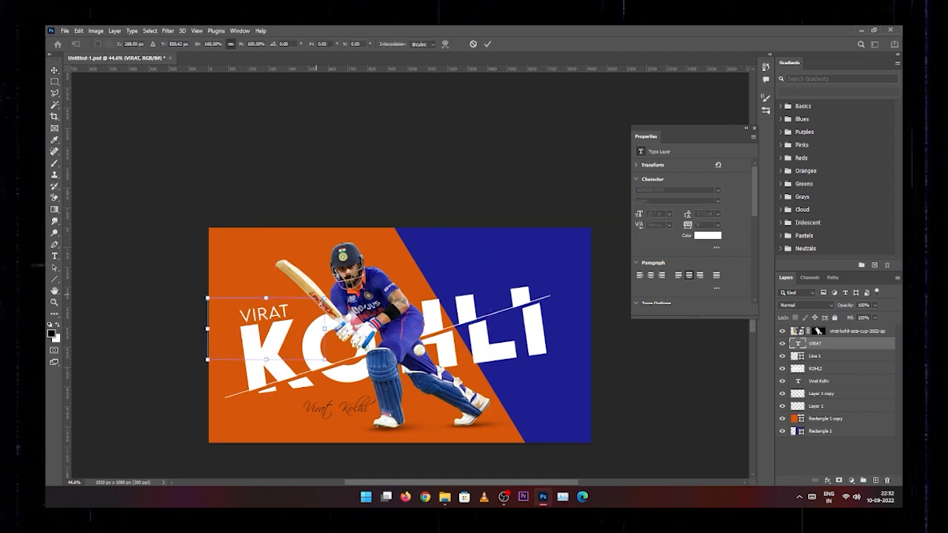
pyautogui.moveTo(324, 297); pyautogui.dragTo(334, 299)
pyautogui.moveTo(282, 319); pyautogui.dragTo(274, 325)
pyautogui.press('Right')
pyautogui.press('Right')
pyautogui.press('Right')
pyautogui.press('Right')
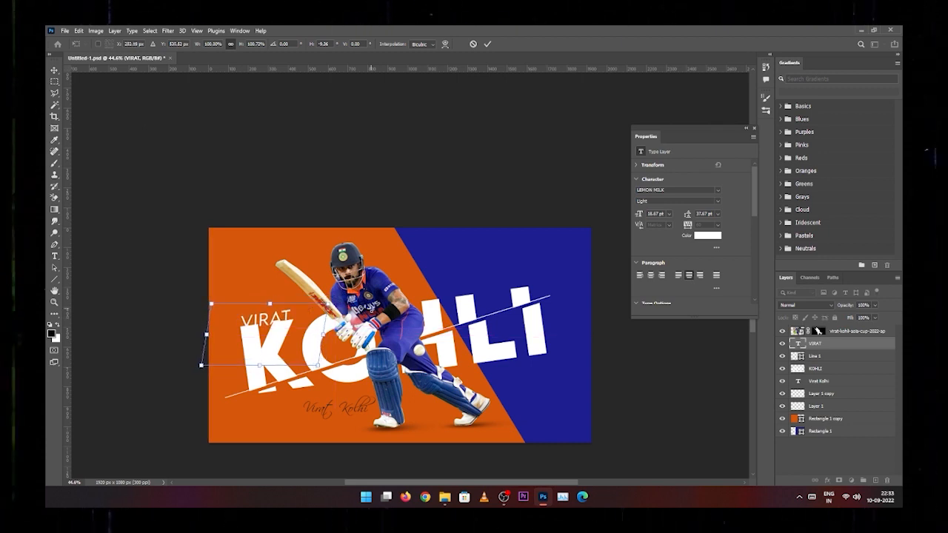
pyautogui.press('Up')
pyautogui.press('Up')
pyautogui.press('Up')
pyautogui.press('Up')
pyautogui.press('Up')
pyautogui.press('Up')
pyautogui.press('Up')
pyautogui.press('Up')
pyautogui.press('Up')
pyautogui.press('Down')
pyautogui.press('Down')
pyautogui.press('Down')
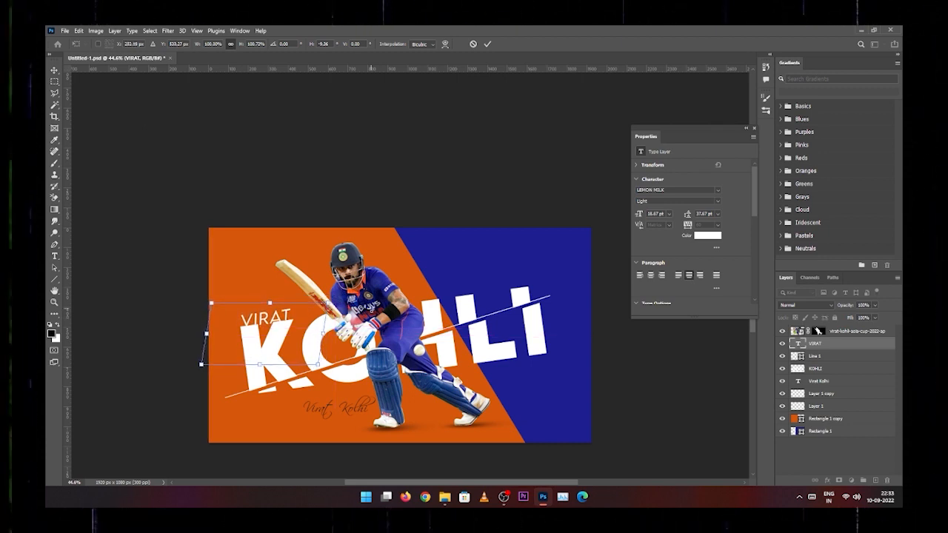
pyautogui.press('Return')
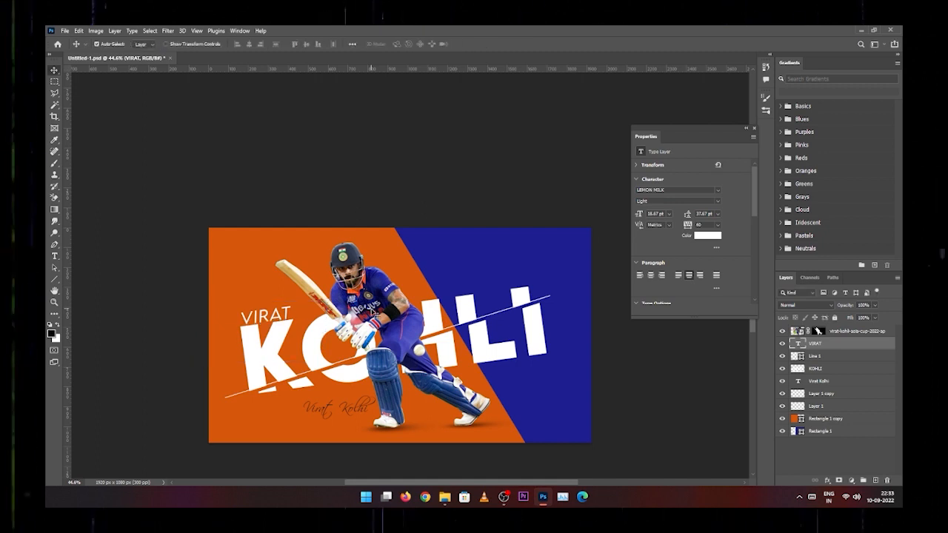
pyautogui.click(432, 312)
pyautogui.hotkey('ctrl', 't')
pyautogui.moveTo(550, 290); pyautogui.dragTo(553, 286)
pyautogui.hotkey('ctrl', 'z')
pyautogui.press('Return')
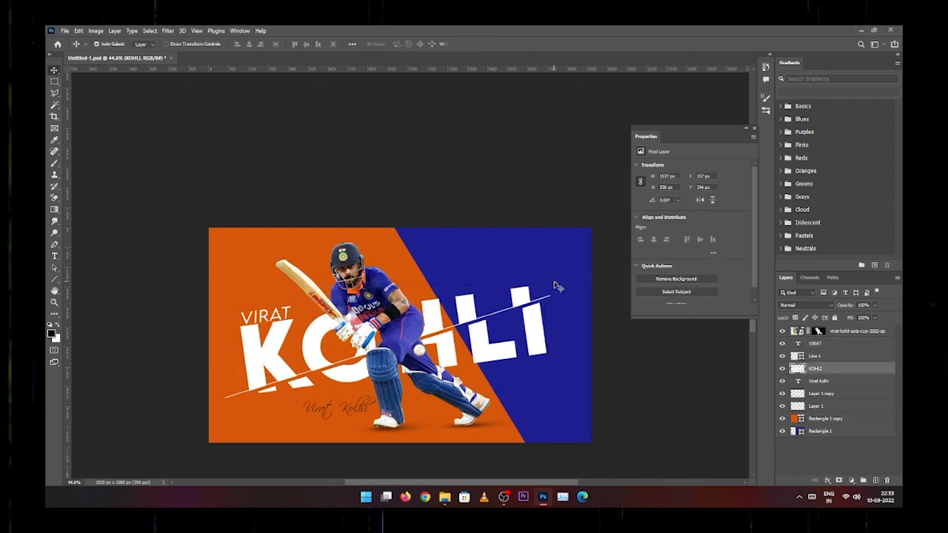
# Scale the VIRAT text above the K down to about 13.9 pt.
pyautogui.click(283, 315)
pyautogui.hotkey('ctrl', 't')
pyautogui.moveTo(318, 303); pyautogui.dragTo(311, 323)
pyautogui.press('Return')
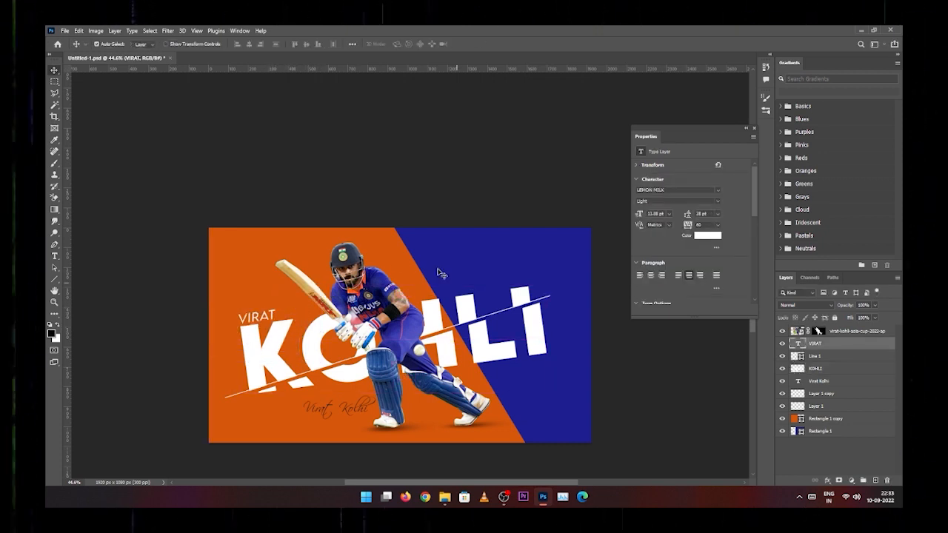
# Add a text box over the blue area reading "18" in LEMON MILK Bold, trying the Bold Italic style on it.
pyautogui.scroll(-1, 439, 273)
pyautogui.click(54, 256)
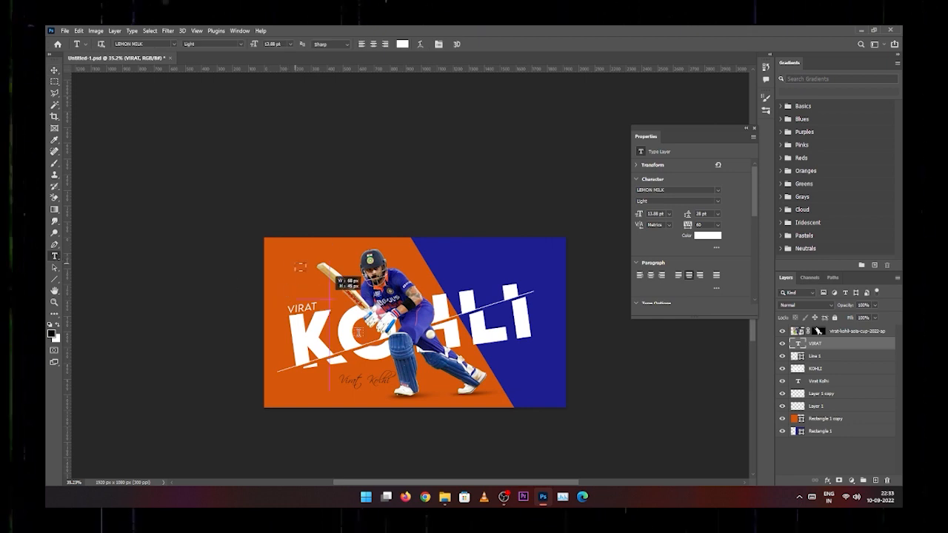
pyautogui.moveTo(295, 261); pyautogui.dragTo(541, 337)
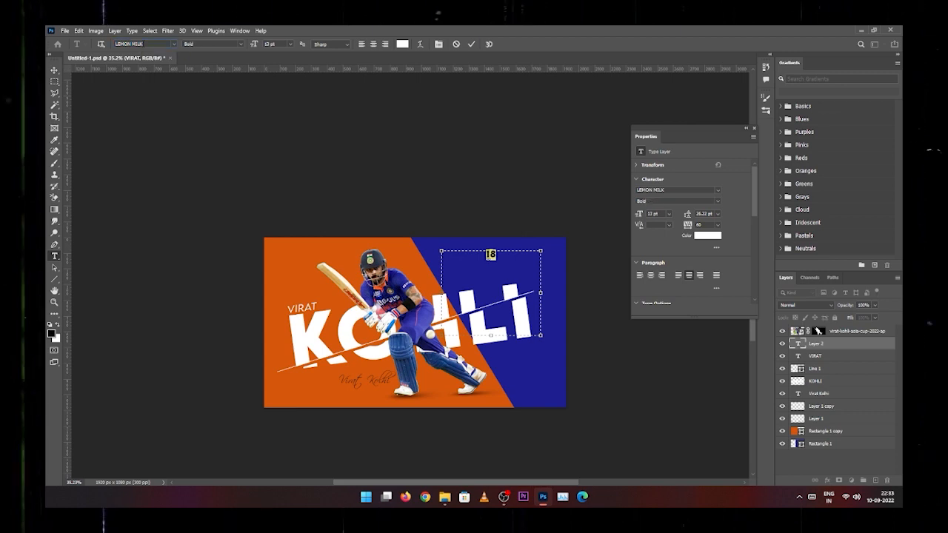
pyautogui.press('Down')
pyautogui.press('Down')
pyautogui.press('Up')
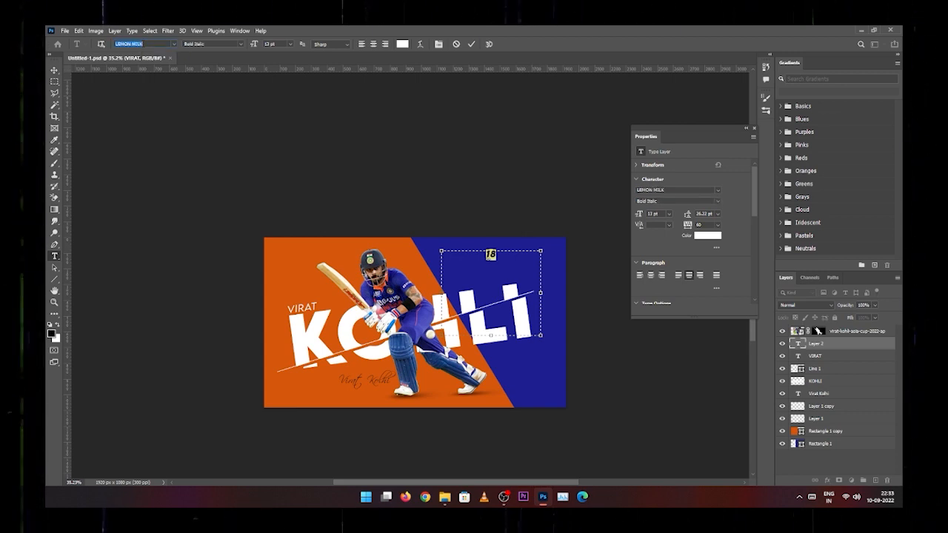
pyautogui.press('Return')
pyautogui.click(510, 263)
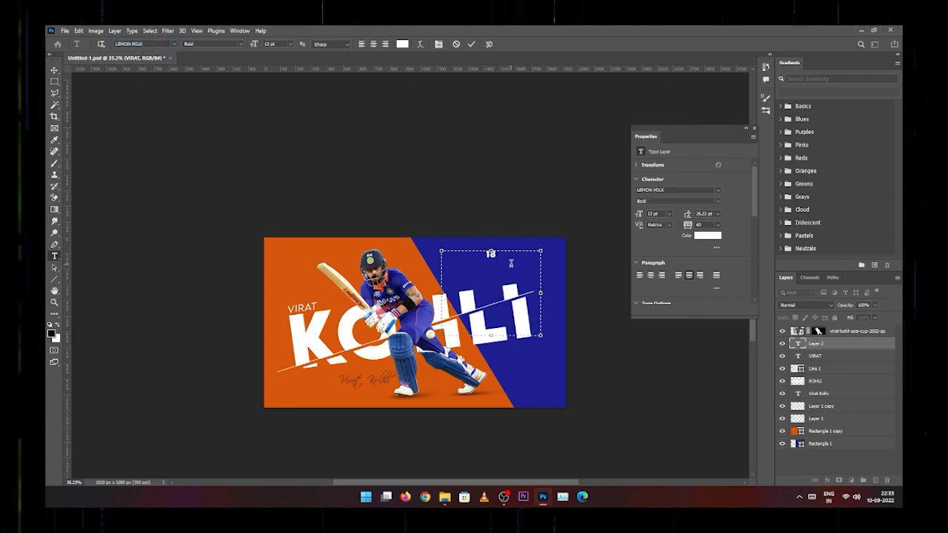
# Set the 18 text to 88 pt, commit it and scale it up to about 98.4 pt.
pyautogui.hotkey('ctrl', 'a')
pyautogui.moveTo(254, 46); pyautogui.dragTo(291, 53)
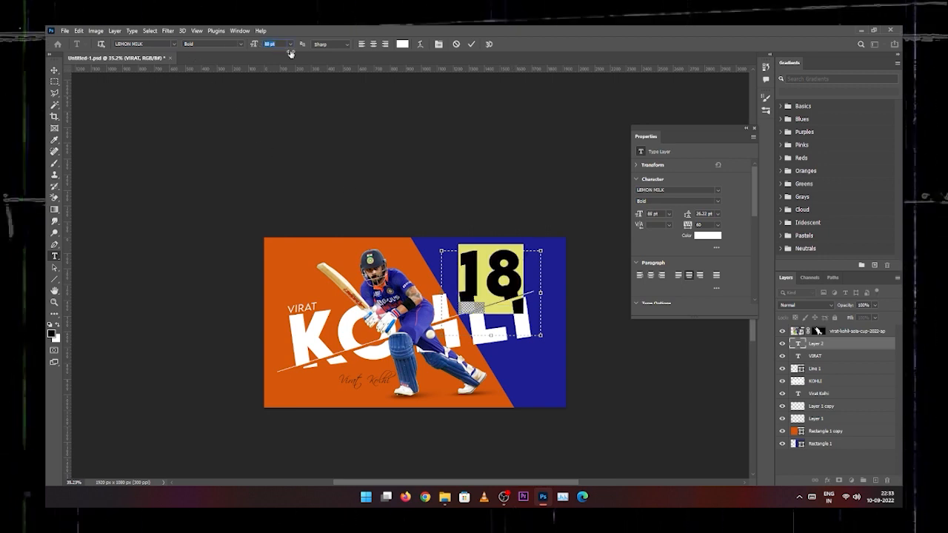
pyautogui.click(471, 44)
pyautogui.hotkey('ctrl', 't')
pyautogui.moveTo(491, 334)
pyautogui.mouseDown()
pyautogui.moveTo(494, 405)
pyautogui.moveTo(490, 347)
pyautogui.mouseUp()
pyautogui.press('Return')
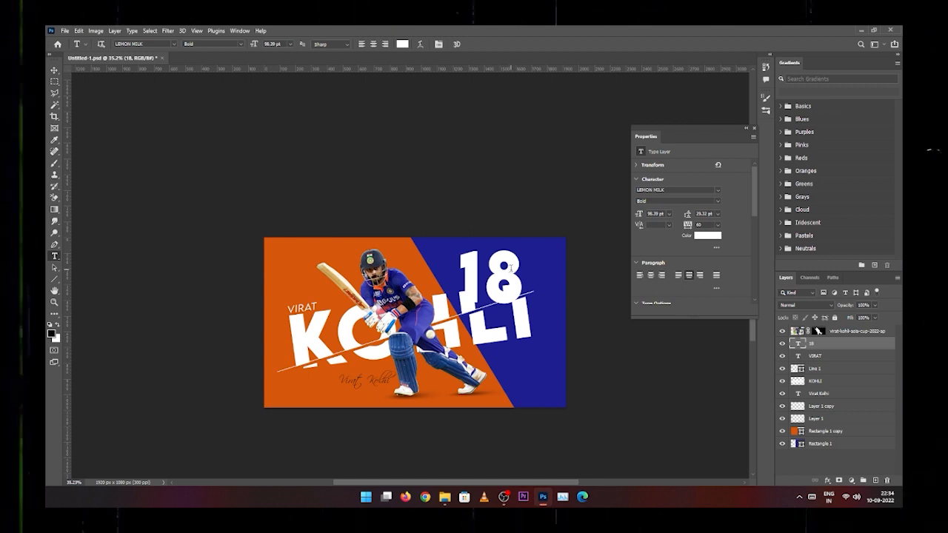
# Enlarge the 18 to about 272 pt so it fills the blue area, and fade it to 2% opacity.
pyautogui.press('v')
pyautogui.moveTo(510, 268); pyautogui.dragTo(552, 257)
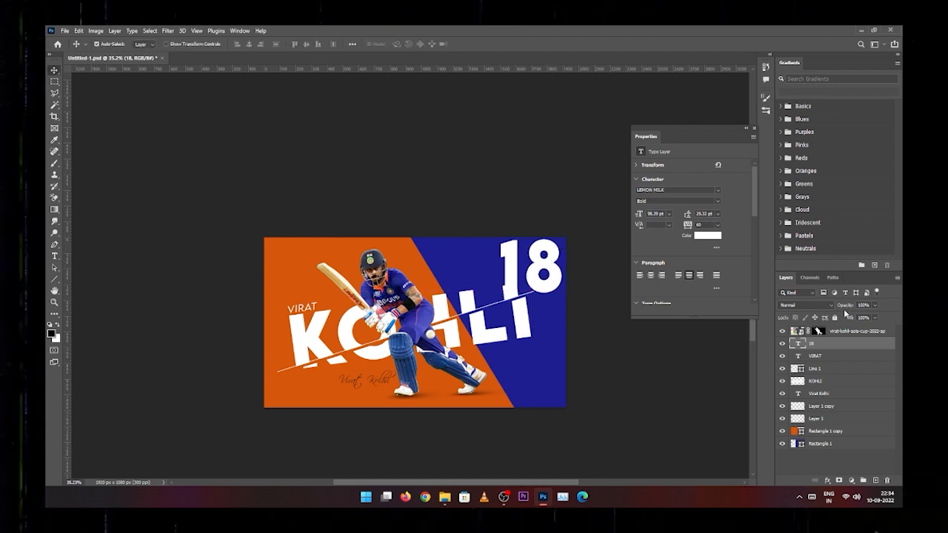
pyautogui.moveTo(828, 315); pyautogui.dragTo(786, 321)
pyautogui.moveTo(559, 275); pyautogui.dragTo(552, 372)
pyautogui.hotkey('ctrl', 't')
pyautogui.moveTo(486, 339); pyautogui.dragTo(342, 150)
pyautogui.moveTo(528, 277); pyautogui.dragTo(563, 336)
pyautogui.press('Return')
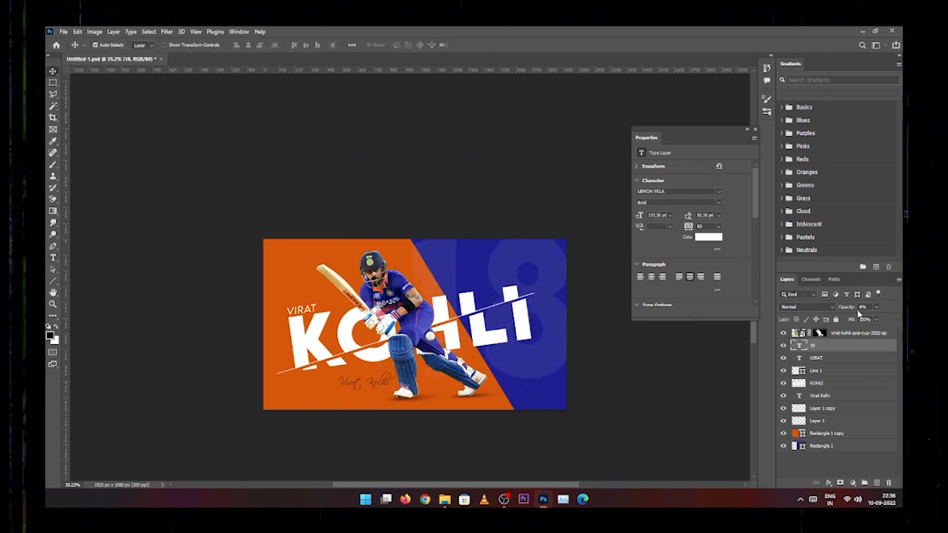
pyautogui.moveTo(855, 309); pyautogui.dragTo(852, 309)
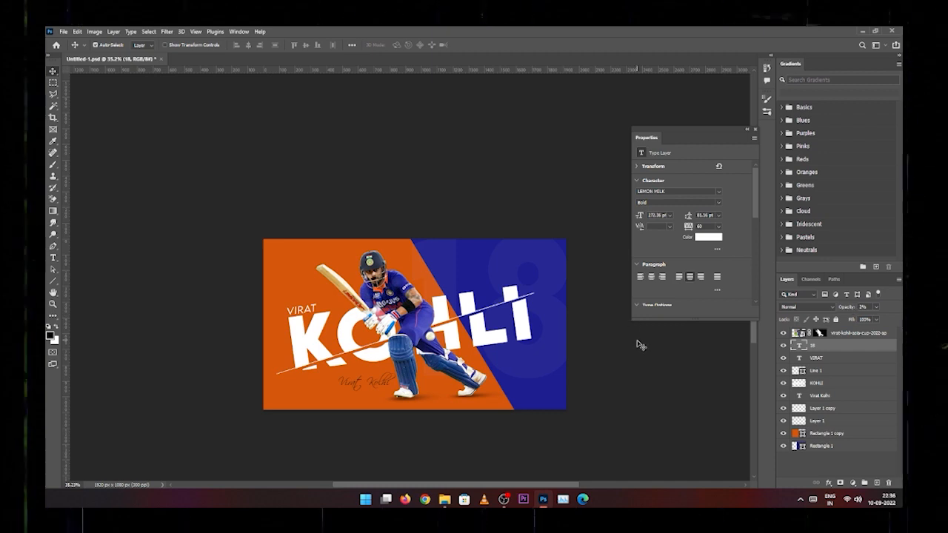
pyautogui.moveTo(405, 305); pyautogui.dragTo(443, 291)
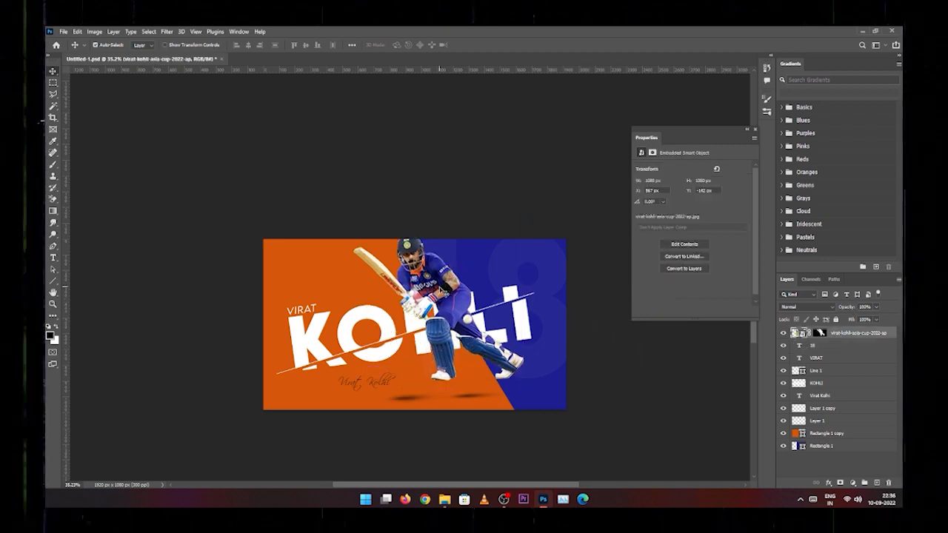
pyautogui.hotkey('ctrl', 'z')
pyautogui.moveTo(540, 368); pyautogui.dragTo(454, 259)
pyautogui.click(549, 289)
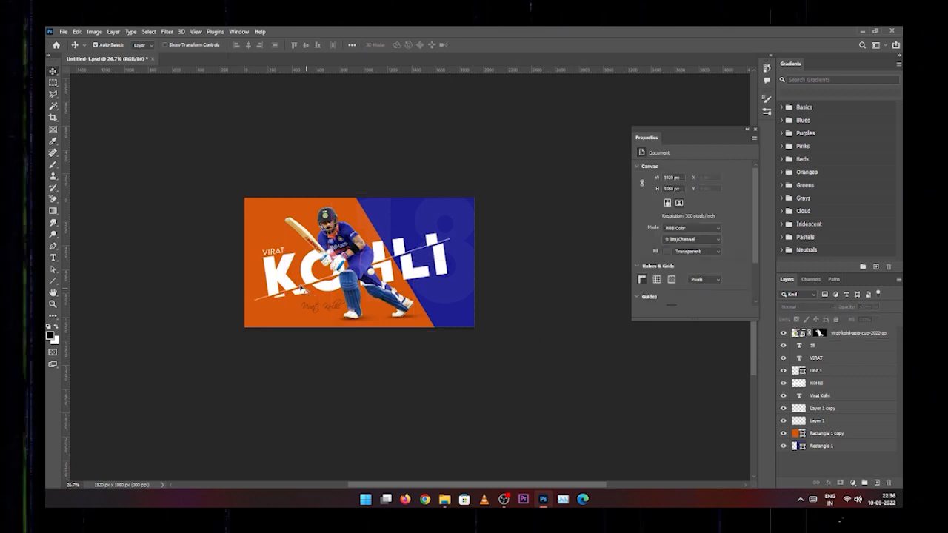
# Add a wide text box over the orange area reading "VIRAT" in LEMON MILK Bold at 88 pt and commit it.
pyautogui.click(52, 257)
pyautogui.click(250, 250)
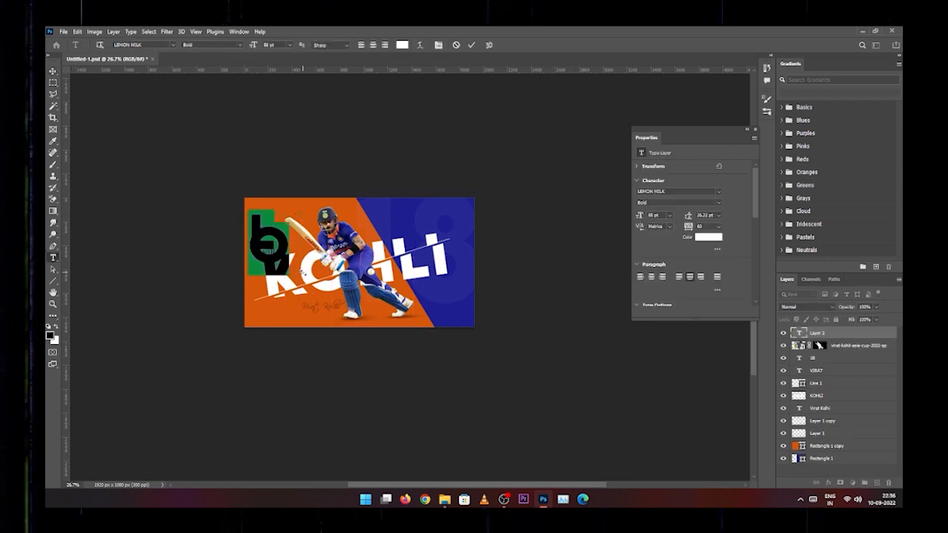
pyautogui.write('VIRAT')
pyautogui.hotkey('ctrl', 'a')
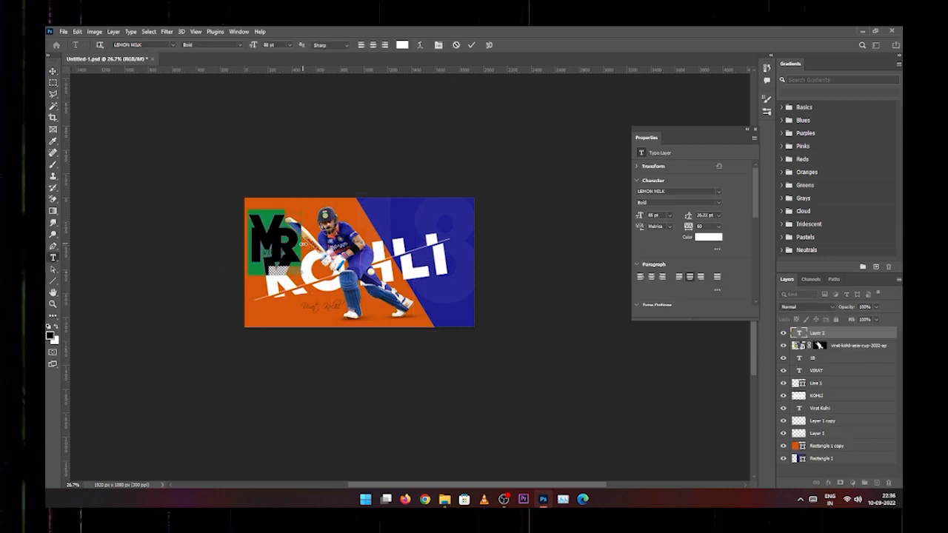
pyautogui.moveTo(303, 244); pyautogui.dragTo(412, 245)
pyautogui.moveTo(253, 45)
pyautogui.mouseDown()
pyautogui.moveTo(242, 46)
pyautogui.moveTo(250, 46)
pyautogui.mouseUp()
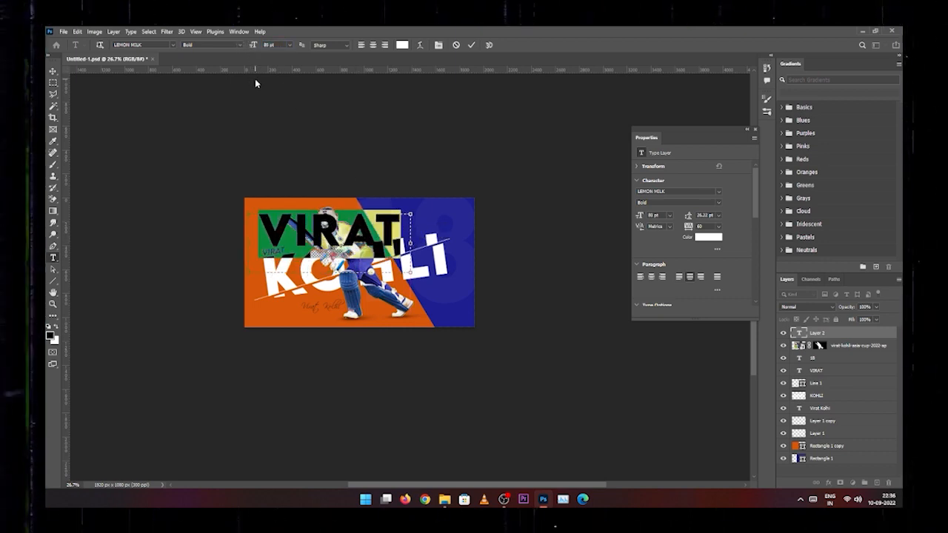
pyautogui.click(470, 44)
# Rotate the new VIRAT text by -90°, move it to the poster's left edge and scale it down to about 67.7 pt.
pyautogui.hotkey('ctrl', 't')
pyautogui.moveTo(417, 208); pyautogui.dragTo(318, 68)
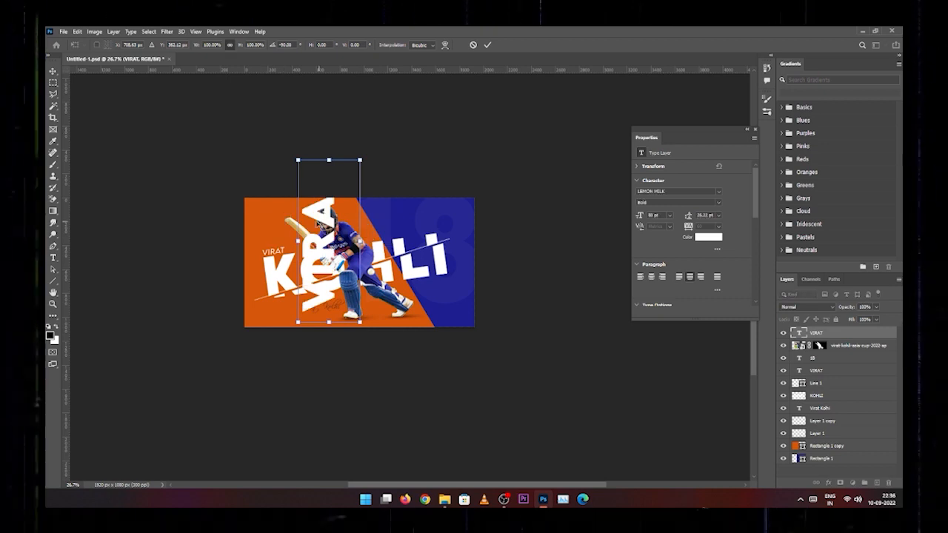
pyautogui.moveTo(319, 222); pyautogui.dragTo(260, 239)
pyautogui.moveTo(238, 177); pyautogui.dragTo(247, 211)
pyautogui.press('Return')
# Fade the vertical VIRAT to a very low opacity, enlarge it to about 70.8 pt and shift it partly past the poster's left edge.
pyautogui.moveTo(846, 306); pyautogui.dragTo(804, 311)
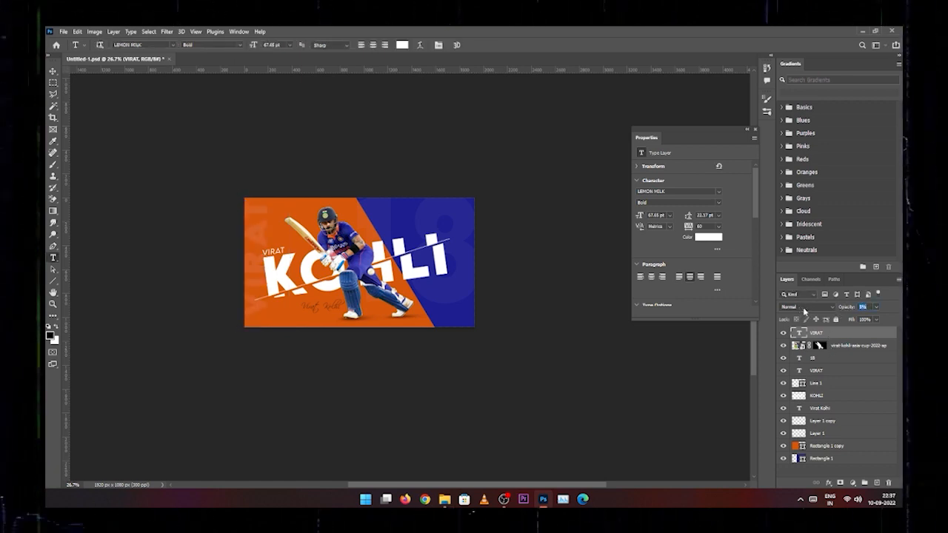
pyautogui.hotkey('ctrl', 't')
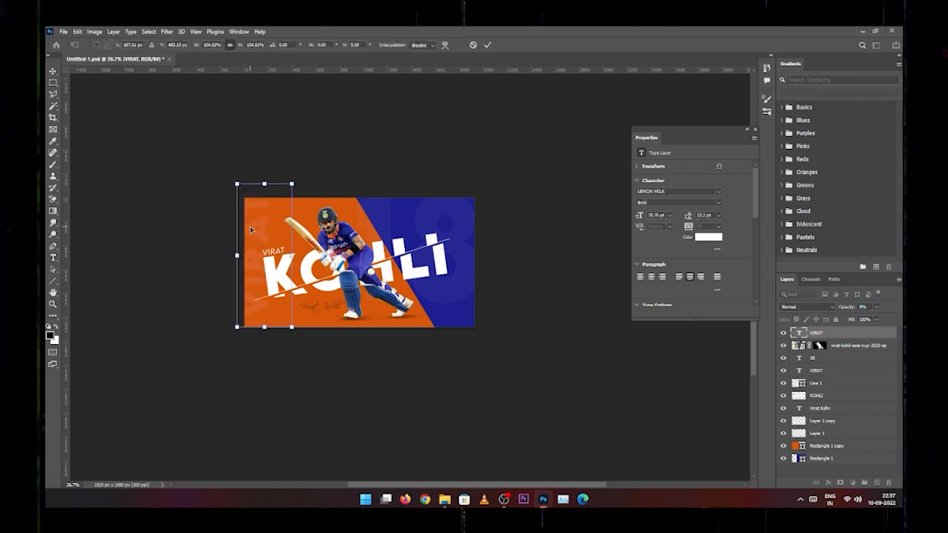
pyautogui.moveTo(250, 230); pyautogui.dragTo(246, 232)
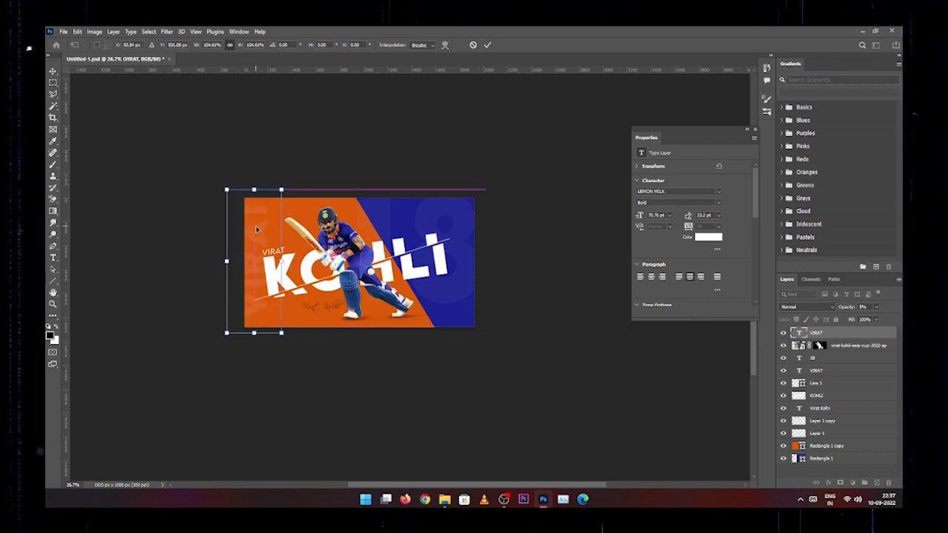
pyautogui.press('Return')
pyautogui.scroll(1, 426, 316)
pyautogui.scroll(1, 426, 316)
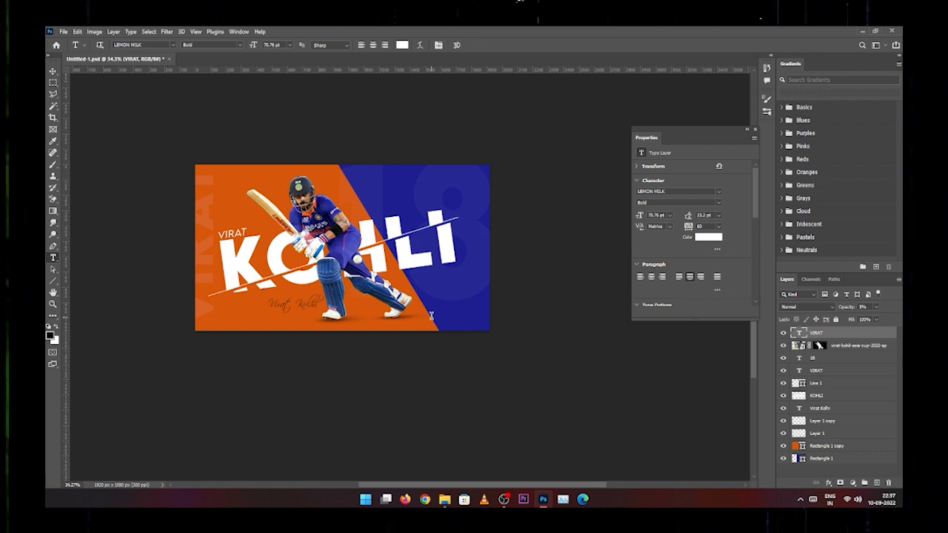
pyautogui.press('v')
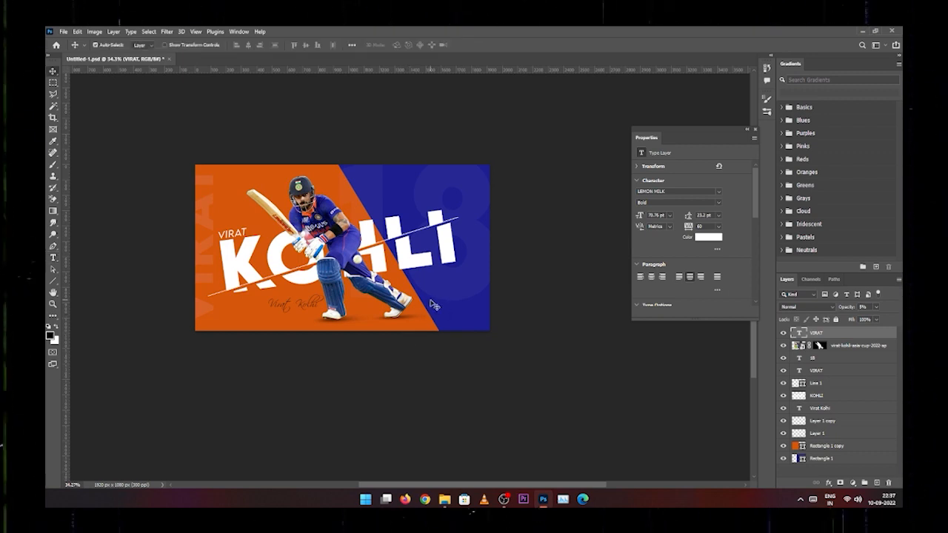
pyautogui.hotkey('alt', 'Tab')
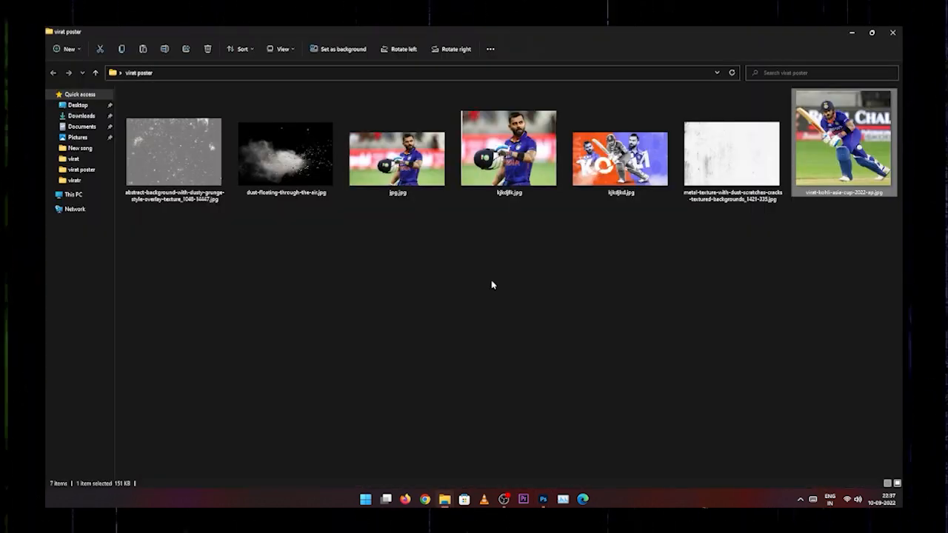
pyautogui.click(513, 284)
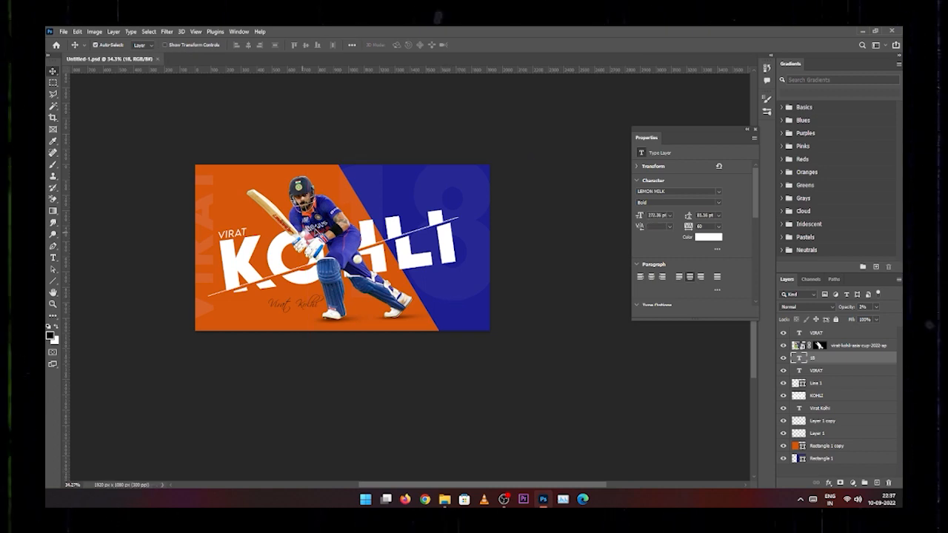
# Duplicate the batsman layer and hide the upper copy.
pyautogui.scroll(2, 351, 226)
pyautogui.click(348, 236)
pyautogui.click(852, 335)
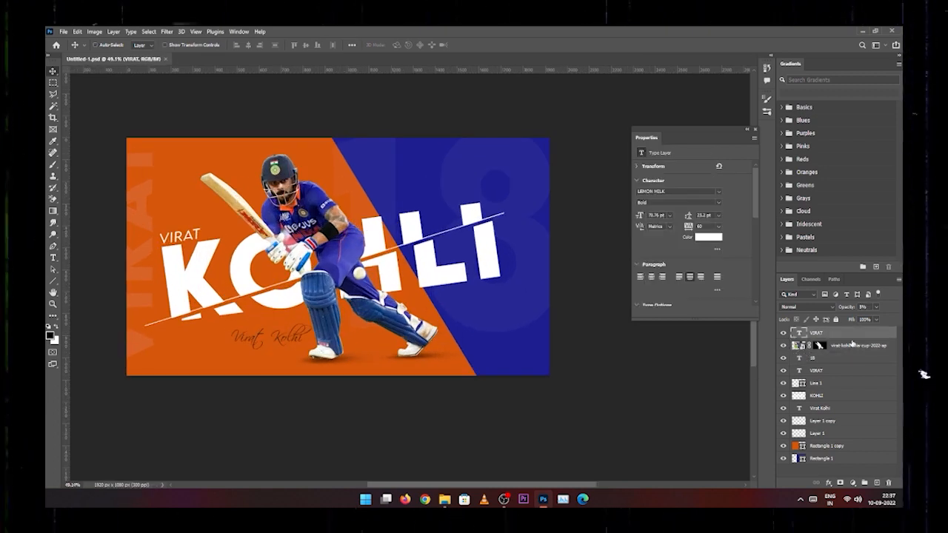
pyautogui.click(847, 346)
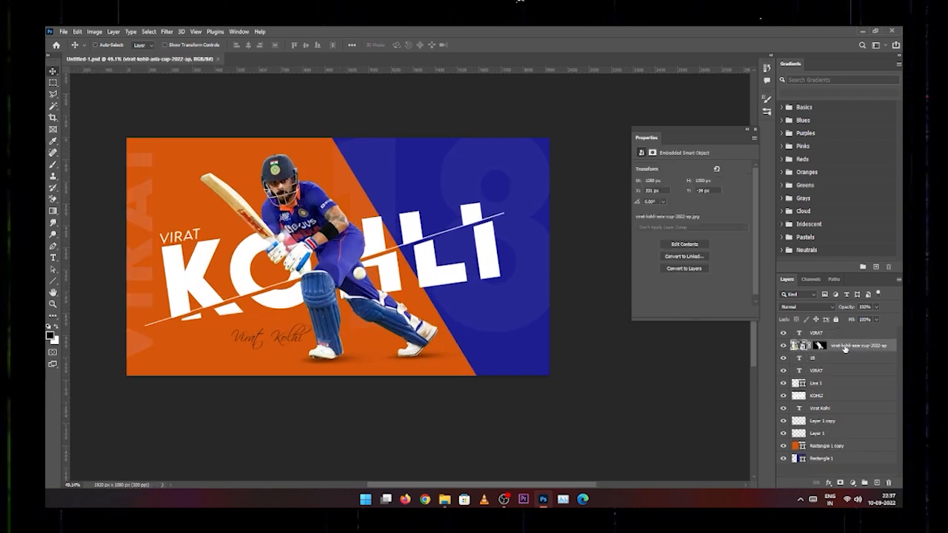
pyautogui.hotkey('ctrl', 'j')
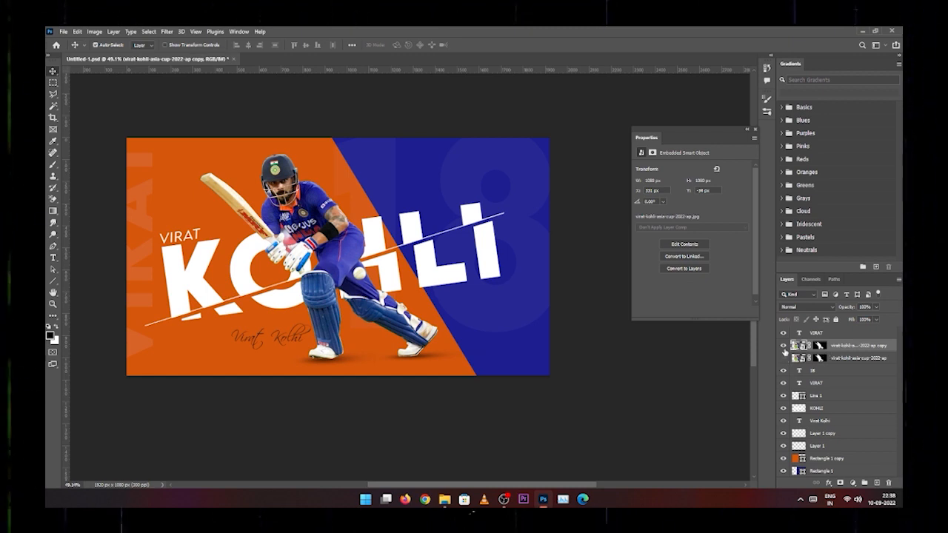
pyautogui.click(784, 346)
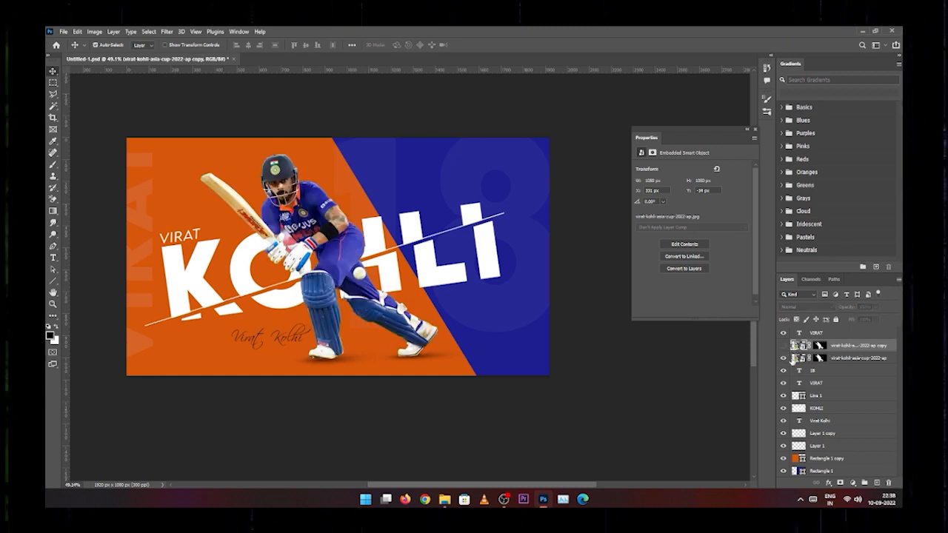
# Apply a white Color Overlay to the lower batsman layer.
pyautogui.doubleClick(858, 359)
pyautogui.click(602, 261)
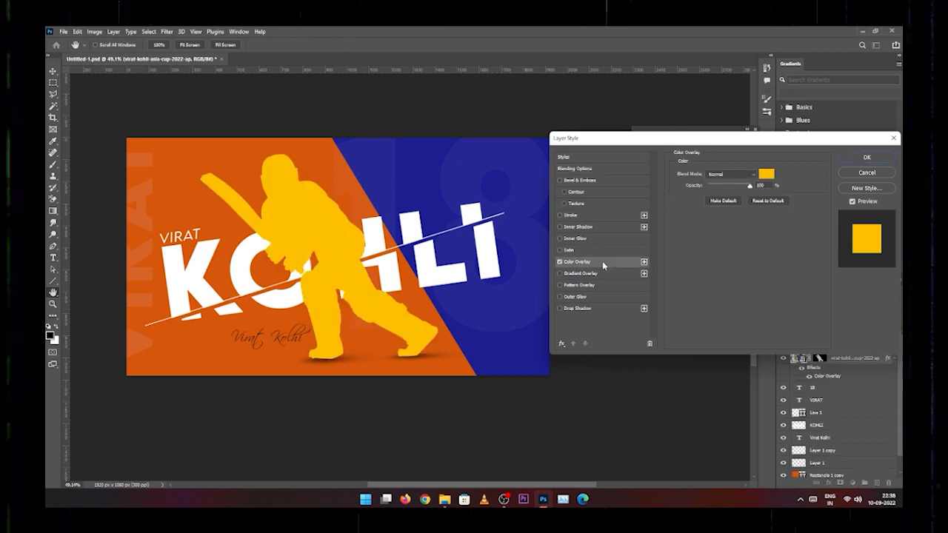
pyautogui.click(766, 175)
pyautogui.moveTo(754, 178); pyautogui.dragTo(523, 138)
pyautogui.press('Return')
pyautogui.press('Return')
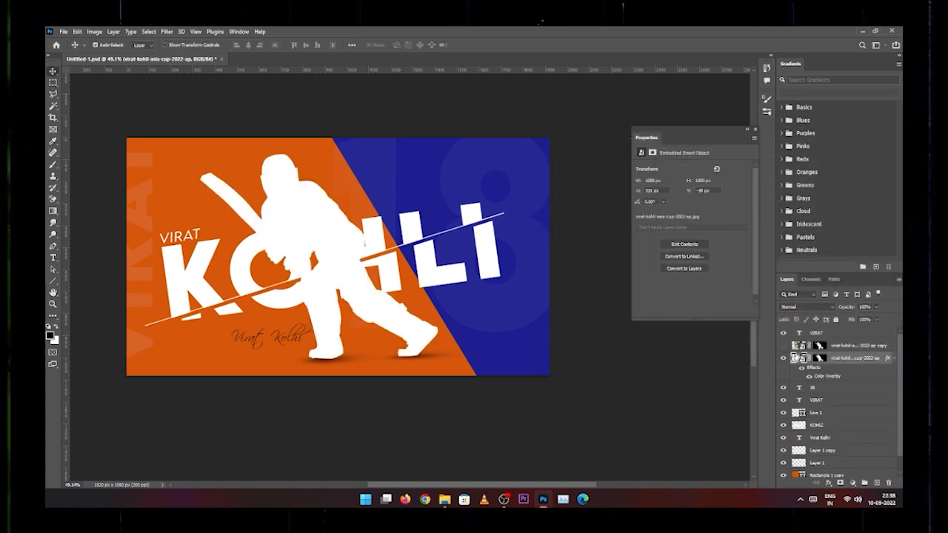
# Show the upper batsman copy and slightly enlarge the white batsman beneath it to form a white outline.
pyautogui.click(783, 346)
pyautogui.hotkey('ctrl', 't')
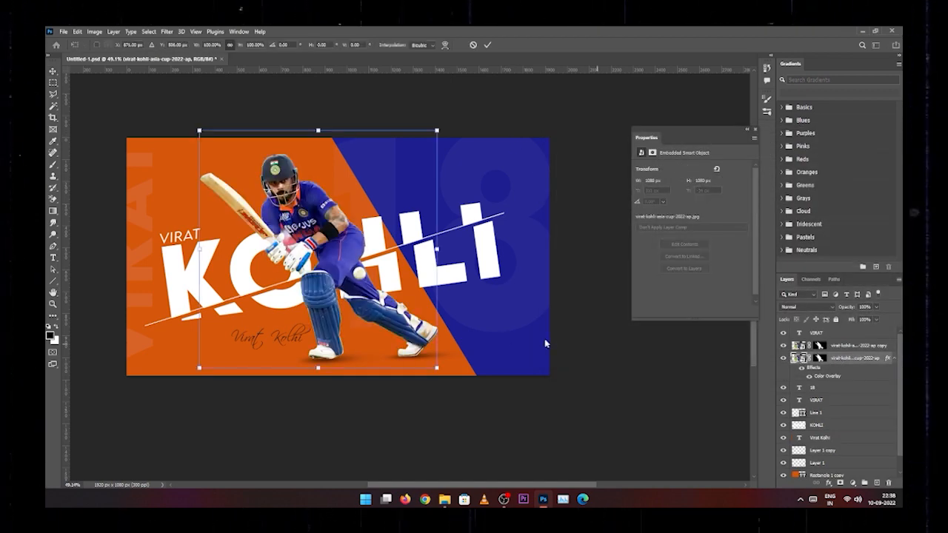
pyautogui.moveTo(437, 367); pyautogui.dragTo(446, 367)
pyautogui.press('Return')
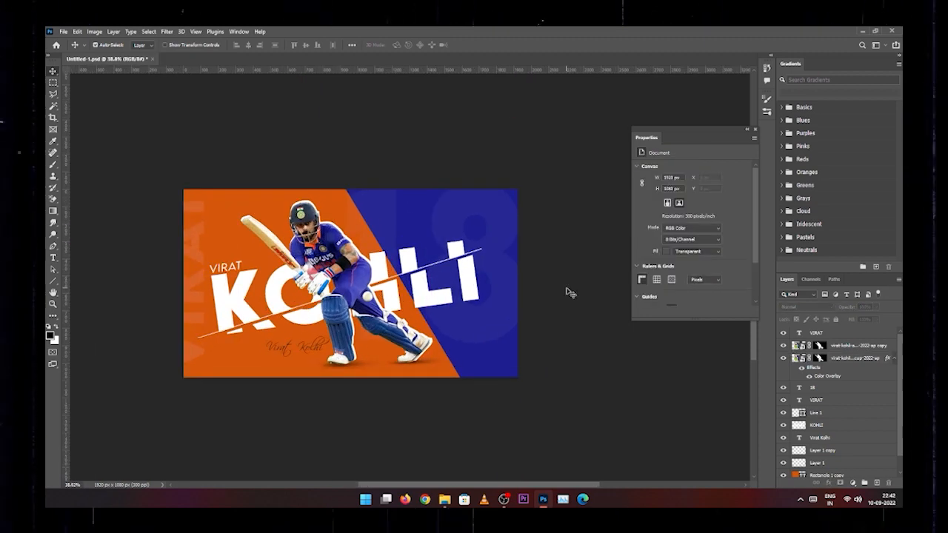
# Place the fgff portrait photo of the player over the poster's blue half and convert it to a Smart Object.
pyautogui.hotkey('alt', 'Tab')
pyautogui.moveTo(174, 252); pyautogui.dragTo(368, 272)
pyautogui.hotkey('alt', 'Tab')
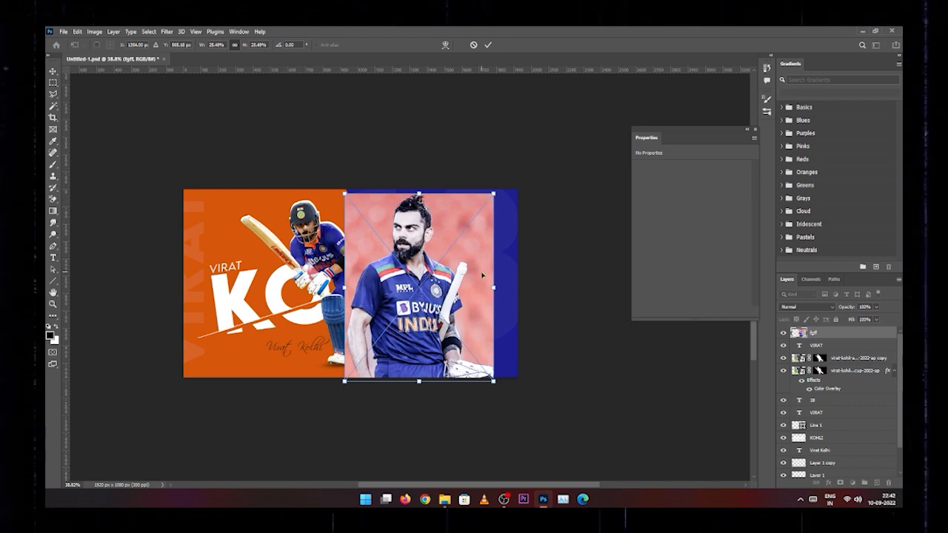
pyautogui.press('Return')
pyautogui.rightClick(825, 337)
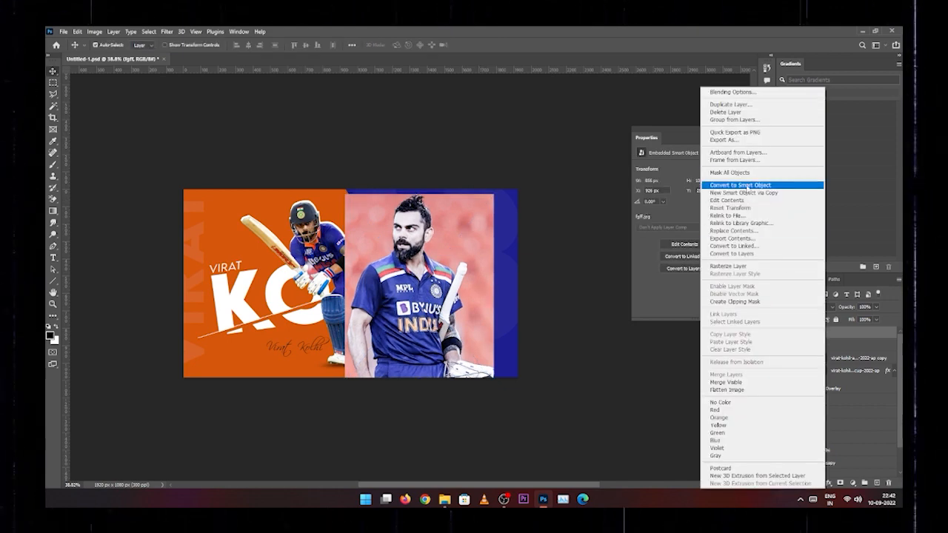
pyautogui.click(748, 183)
# Move the portrait photo so its top edge meets the canvas top at Y 0 px.
pyautogui.press('p')
pyautogui.scroll(10, 446, 367)
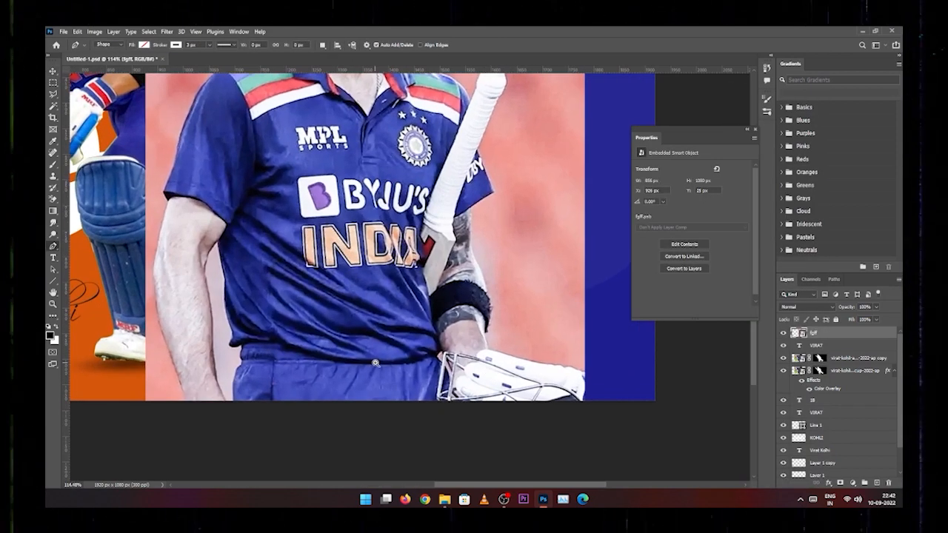
pyautogui.scroll(-9, 374, 365)
pyautogui.press('v')
pyautogui.moveTo(362, 334); pyautogui.dragTo(367, 330)
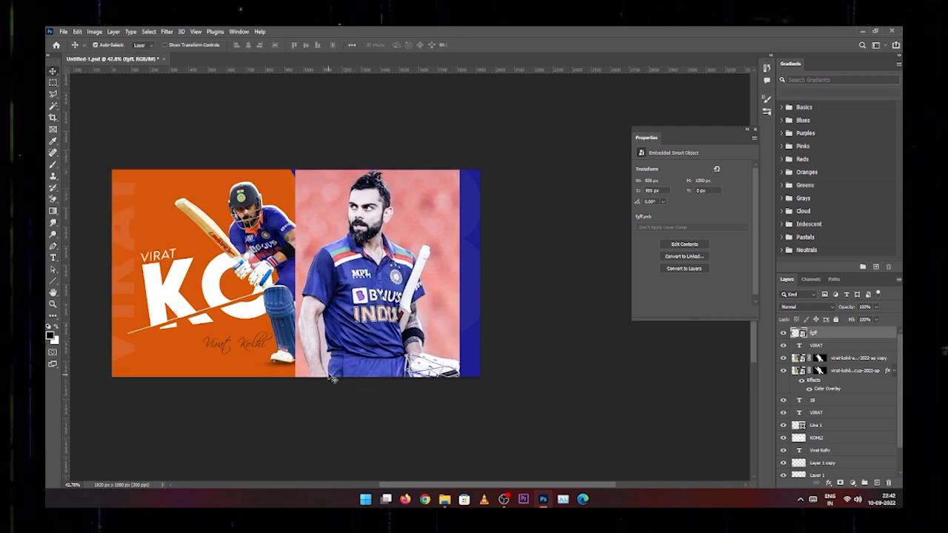
# Start a pen outline without stroke at the portrait's bottom edge and trace the hanging arm's outer side up to the sleeve.
pyautogui.scroll(5, 328, 377)
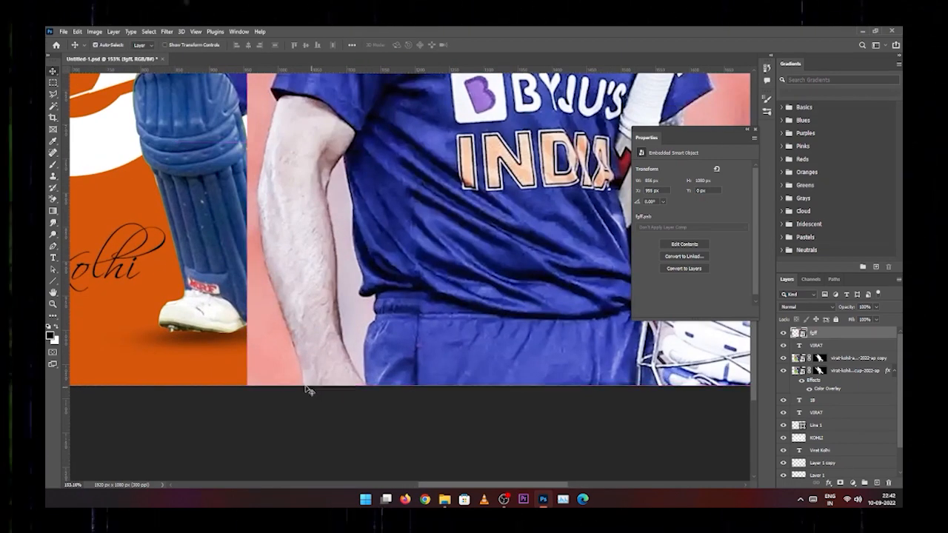
pyautogui.press('p')
pyautogui.click(303, 376)
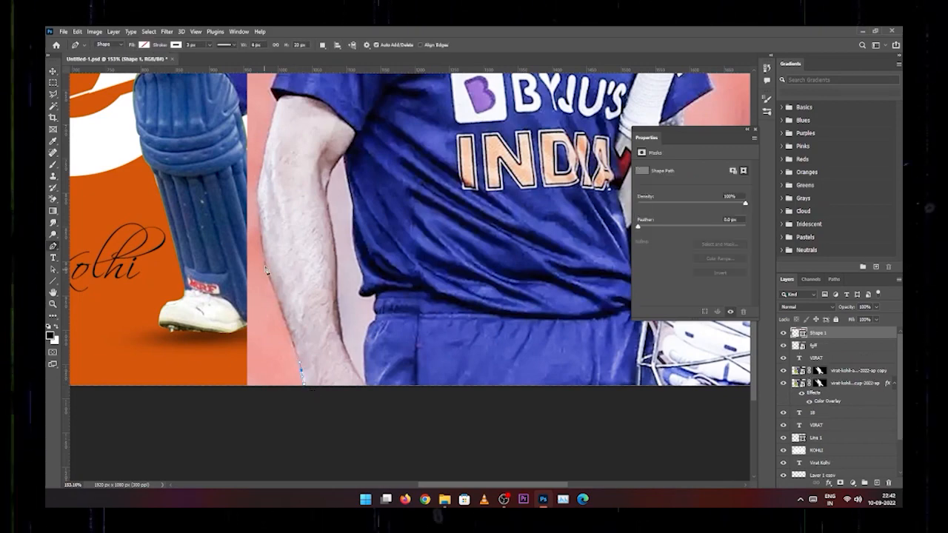
pyautogui.click(175, 45)
pyautogui.click(114, 60)
pyautogui.moveTo(259, 189); pyautogui.dragTo(264, 151)
pyautogui.moveTo(265, 152); pyautogui.dragTo(246, 331)
pyautogui.click(252, 265)
pyautogui.moveTo(259, 252); pyautogui.dragTo(243, 380)
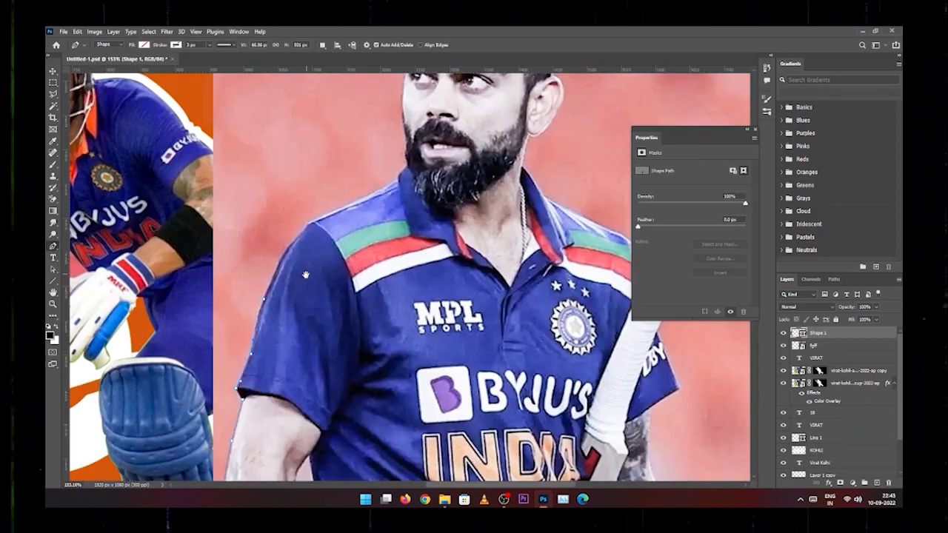
# Continue the pen outline over the sleeve, shoulder and collar, and up the face to the hair.
pyautogui.moveTo(262, 304); pyautogui.dragTo(273, 262)
pyautogui.moveTo(306, 230); pyautogui.dragTo(335, 207)
pyautogui.click(405, 161)
pyautogui.moveTo(404, 156); pyautogui.dragTo(308, 339)
pyautogui.click(305, 282)
pyautogui.moveTo(306, 283); pyautogui.dragTo(276, 364)
pyautogui.click(287, 274)
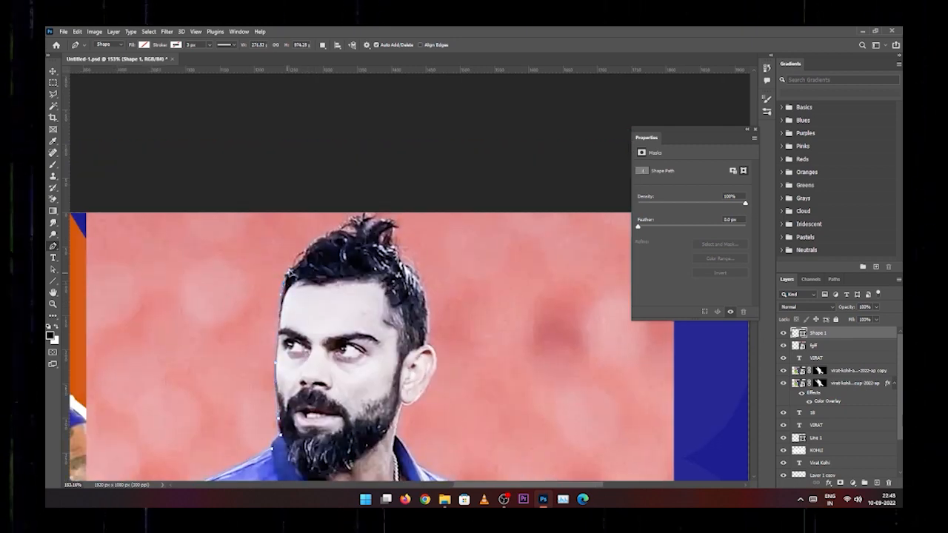
# Trace the outline past the ear, neck and far shoulder, and around the end of the bat handle.
pyautogui.moveTo(431, 376); pyautogui.dragTo(428, 386)
pyautogui.moveTo(430, 398); pyautogui.dragTo(386, 233)
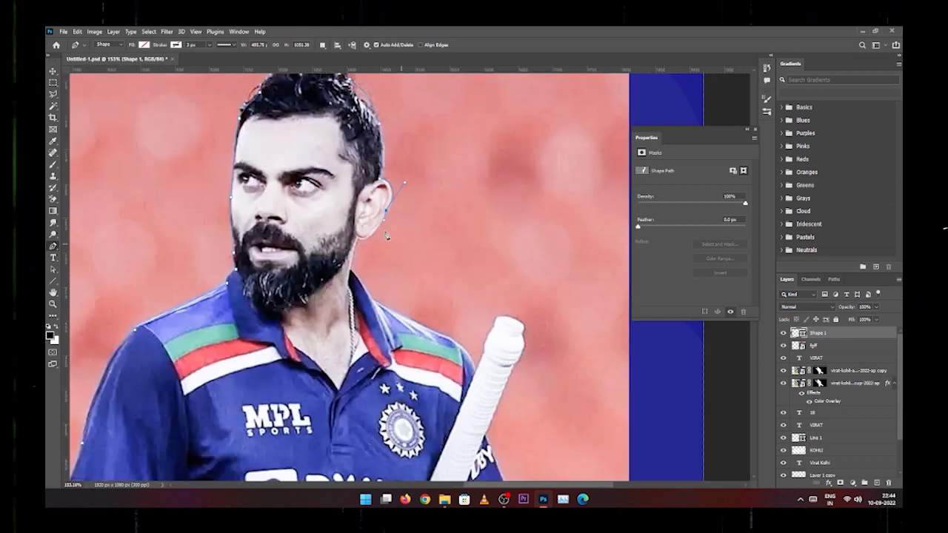
pyautogui.moveTo(374, 300); pyautogui.dragTo(384, 319)
pyautogui.moveTo(446, 334); pyautogui.dragTo(326, 222)
pyautogui.click(329, 224)
pyautogui.moveTo(343, 276); pyautogui.dragTo(346, 290)
pyautogui.moveTo(364, 244)
pyautogui.mouseDown()
pyautogui.moveTo(321, 283)
pyautogui.moveTo(328, 252)
pyautogui.mouseUp()
pyautogui.moveTo(341, 242); pyautogui.dragTo(356, 247)
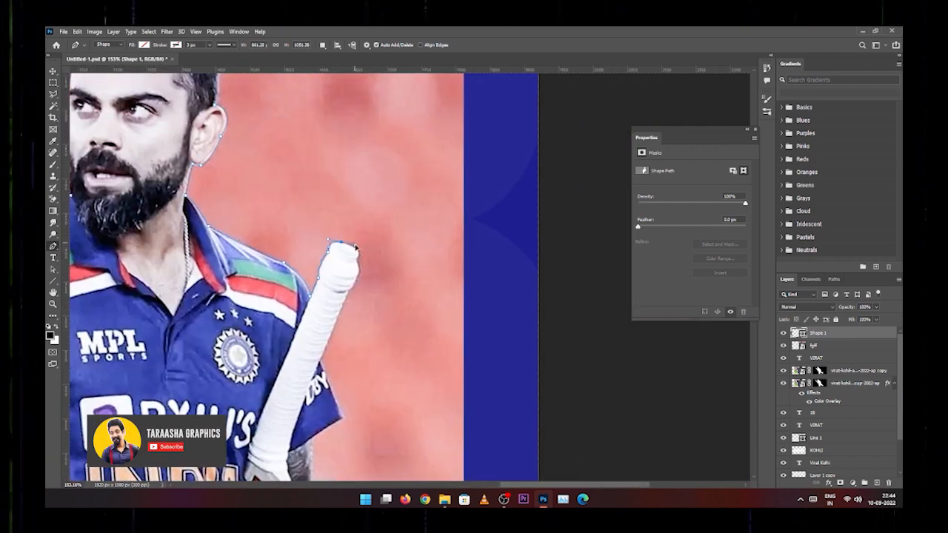
# Trace the outline down the bat handle, far sleeve, tattooed arm and glove to the photo's bottom edge.
pyautogui.moveTo(342, 312); pyautogui.dragTo(380, 186)
pyautogui.moveTo(366, 342); pyautogui.dragTo(291, 216)
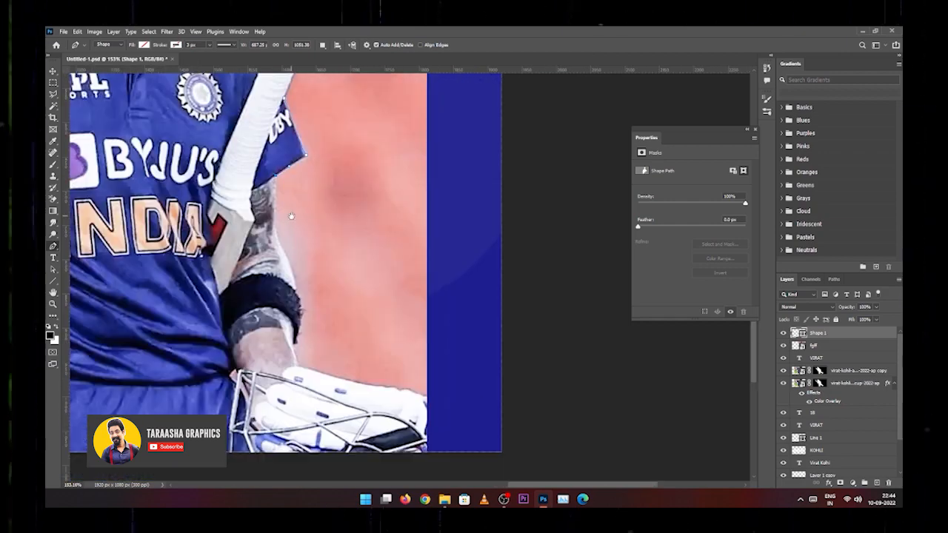
pyautogui.moveTo(299, 304); pyautogui.dragTo(290, 222)
pyautogui.moveTo(395, 308); pyautogui.dragTo(472, 327)
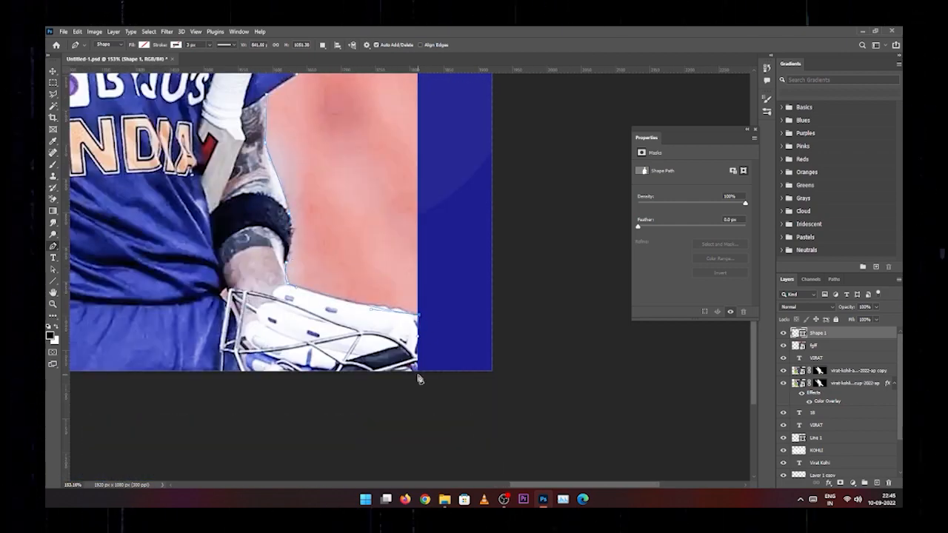
pyautogui.click(419, 381)
# Run the outline back along the photo's bottom edge and up the side of the trousers and shirt to the armpit.
pyautogui.moveTo(244, 326); pyautogui.dragTo(666, 315)
pyautogui.click(374, 359)
pyautogui.click(362, 229)
pyautogui.moveTo(363, 204); pyautogui.dragTo(347, 318)
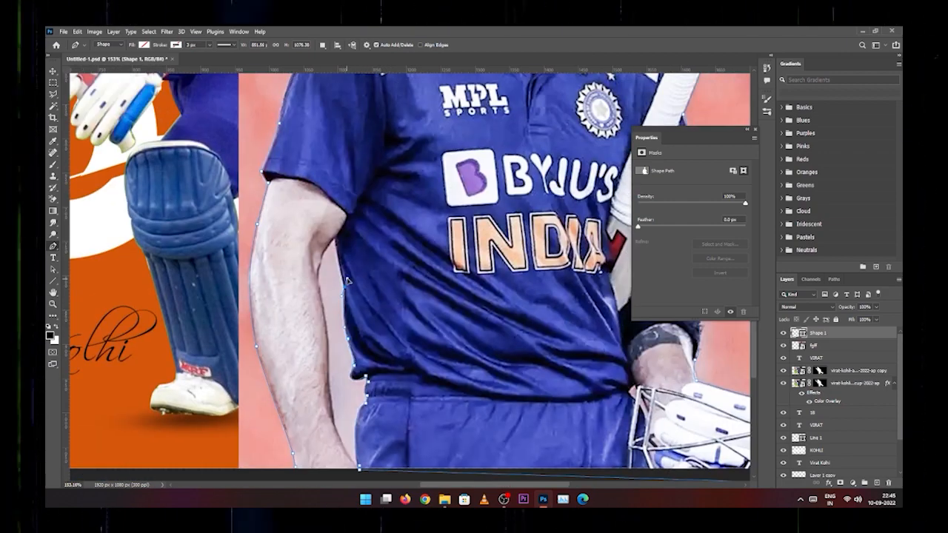
pyautogui.click(348, 294)
pyautogui.moveTo(344, 281); pyautogui.dragTo(354, 224)
pyautogui.click(352, 225)
# Trace the inner side of the hanging arm down to the bottom edge and turn the outline into a selection.
pyautogui.moveTo(363, 319); pyautogui.dragTo(316, 245)
pyautogui.moveTo(316, 249); pyautogui.dragTo(318, 285)
pyautogui.moveTo(327, 323); pyautogui.dragTo(306, 286)
pyautogui.moveTo(323, 313); pyautogui.dragTo(353, 362)
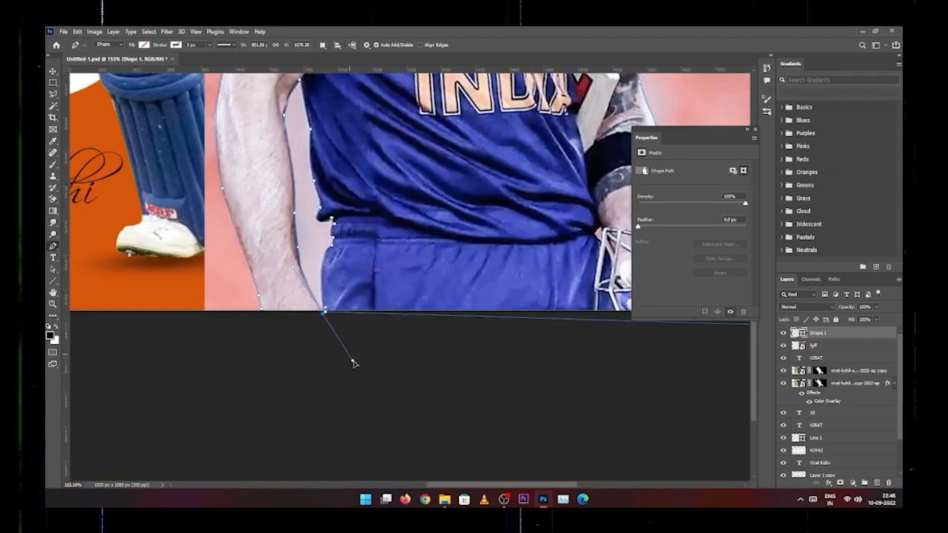
pyautogui.hotkey('ctrl', 'Return')
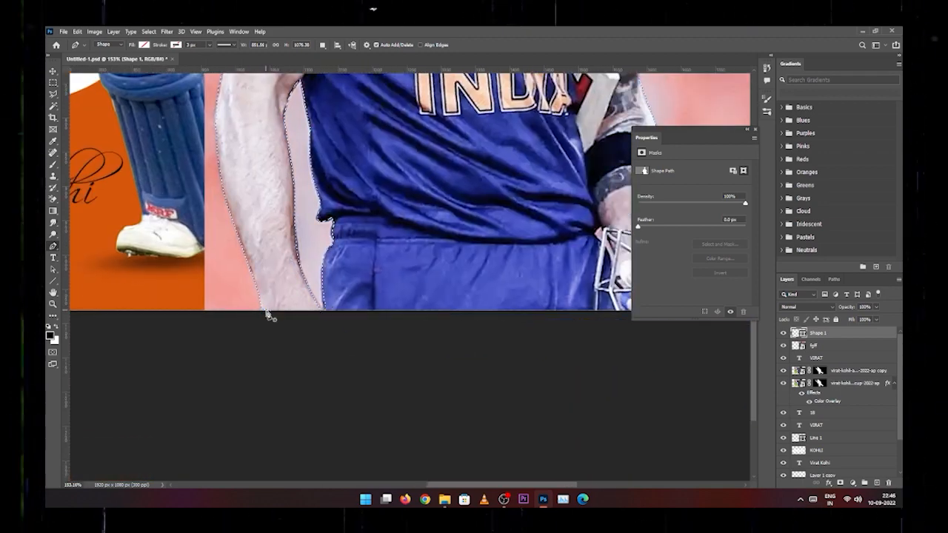
# Mask the fgff portrait layer with the selection to remove its red background.
pyautogui.scroll(-8, 426, 257)
pyautogui.moveTo(426, 257); pyautogui.dragTo(340, 330)
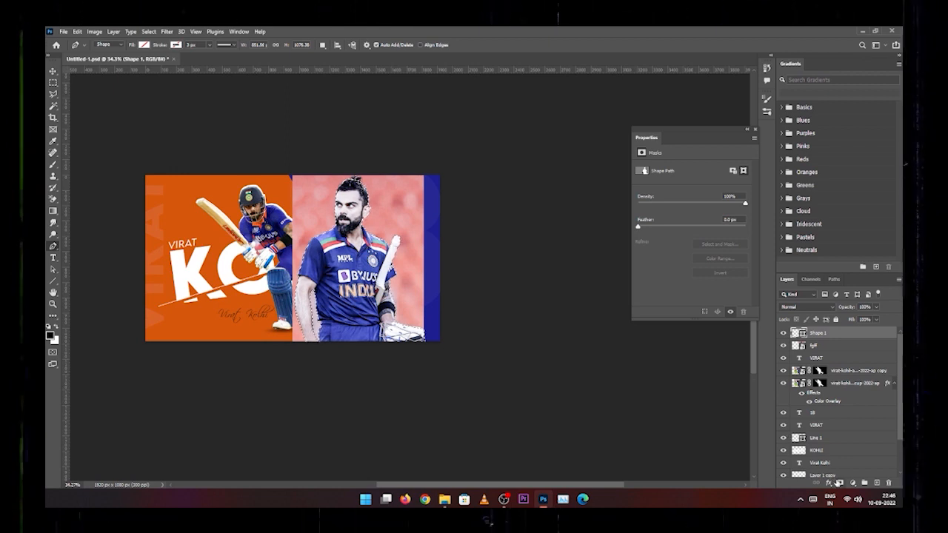
pyautogui.click(820, 345)
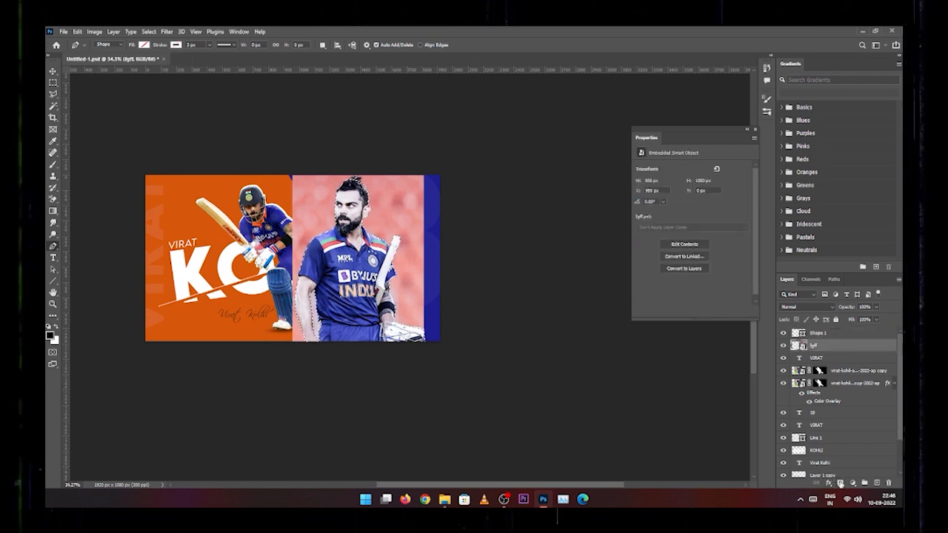
pyautogui.click(840, 483)
# Scale the portrait cut-out down to about 612 px wide, rotate it to about 7.46° and place it beside the batsman.
pyautogui.hotkey('ctrl', 't')
pyautogui.moveTo(423, 342); pyautogui.dragTo(388, 275)
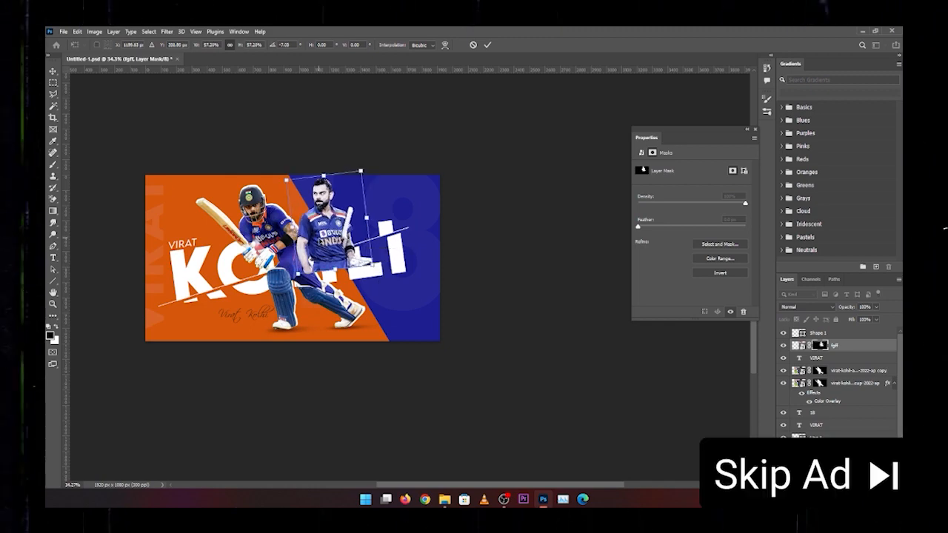
pyautogui.moveTo(324, 239); pyautogui.dragTo(336, 243)
pyautogui.hotkey('alt', 'Tab')
pyautogui.hotkey('alt', 'Tab')
pyautogui.moveTo(398, 277); pyautogui.dragTo(377, 289)
# Move the fgff portrait layer behind the batsman and the KOHLI lettering, directly below Layer 1 copy.
pyautogui.click(868, 346)
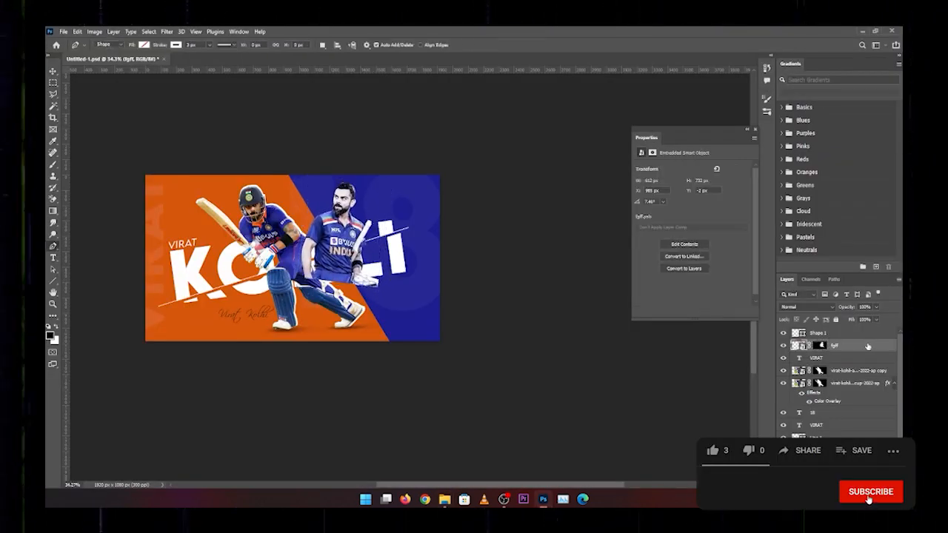
pyautogui.moveTo(867, 346); pyautogui.dragTo(865, 394)
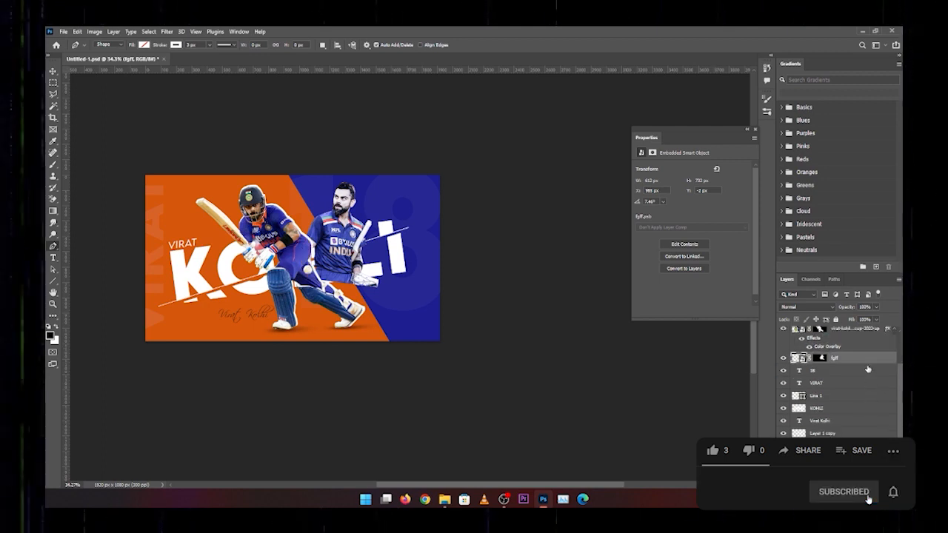
pyautogui.moveTo(860, 437); pyautogui.dragTo(856, 437)
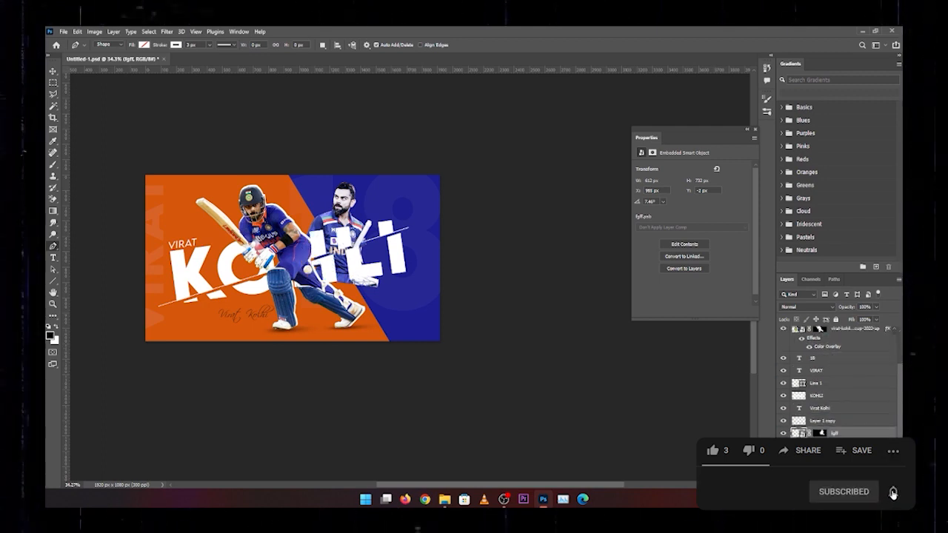
# Raise the blue Rectangle 1 layer above the orange rectangle and rotate it by -16.70°.
pyautogui.click(855, 446)
pyautogui.click(783, 447)
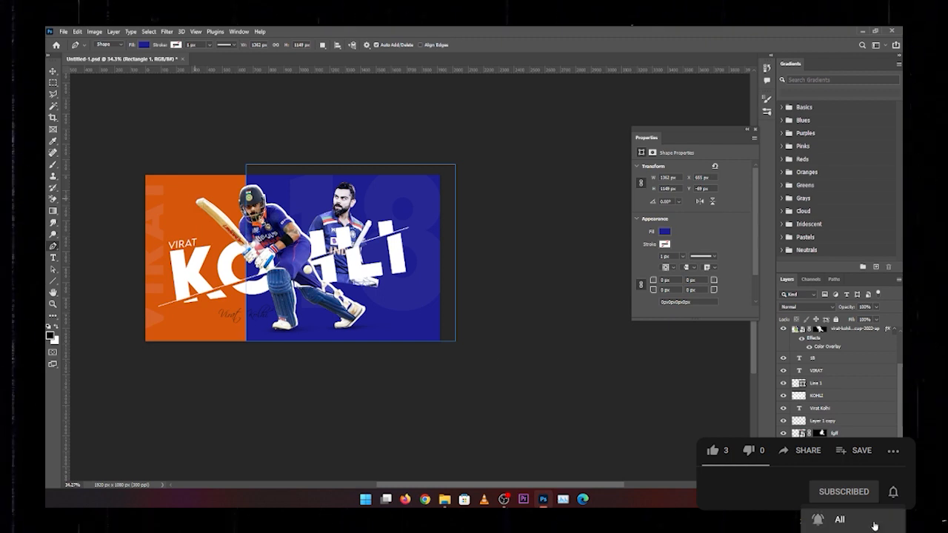
pyautogui.hotkey('ctrl', 't')
pyautogui.moveTo(481, 335); pyautogui.dragTo(493, 293)
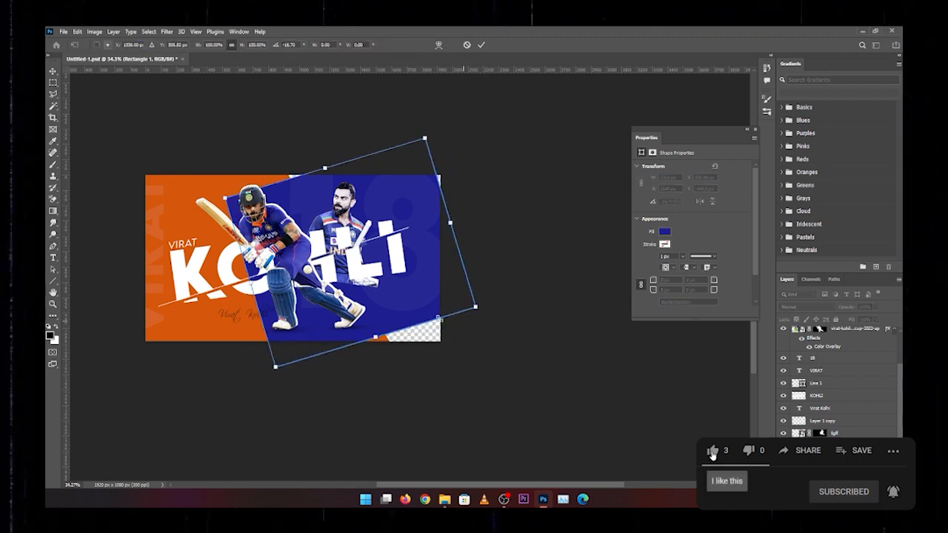
# Stretch the rotated blue rectangle to about 1630 px high so it covers the poster's right part completely.
pyautogui.moveTo(376, 336); pyautogui.dragTo(403, 384)
pyautogui.moveTo(323, 168); pyautogui.dragTo(320, 150)
pyautogui.moveTo(318, 200); pyautogui.dragTo(323, 161)
pyautogui.press('Return')
pyautogui.click(806, 306)
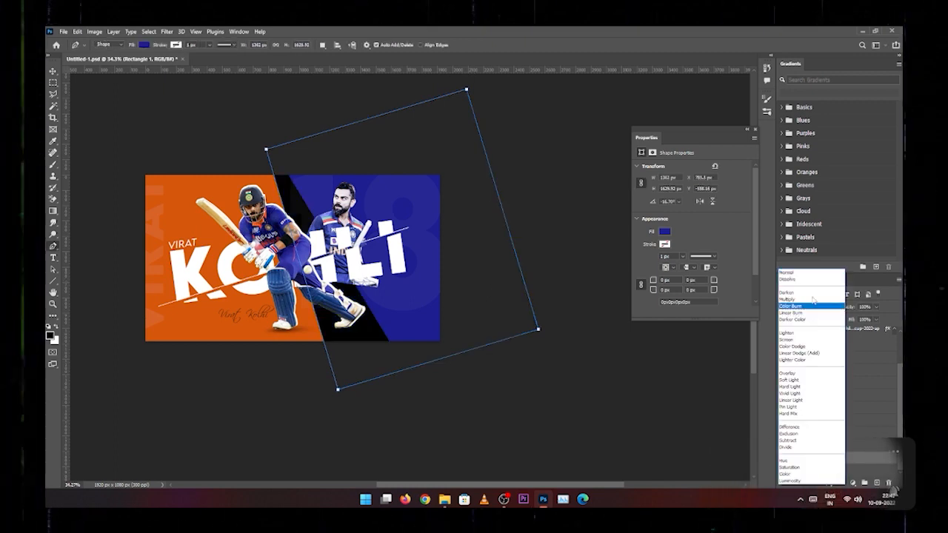
pyautogui.press('Escape')
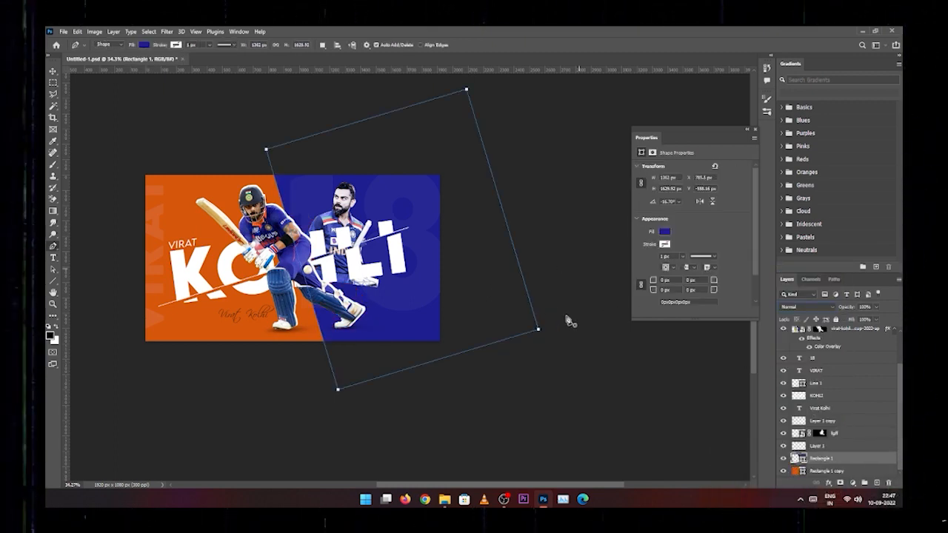
pyautogui.press('Return')
# Nudge the blue background shape slightly to the right and delete the leftover Shape 1 pen outline layer.
pyautogui.press('v')
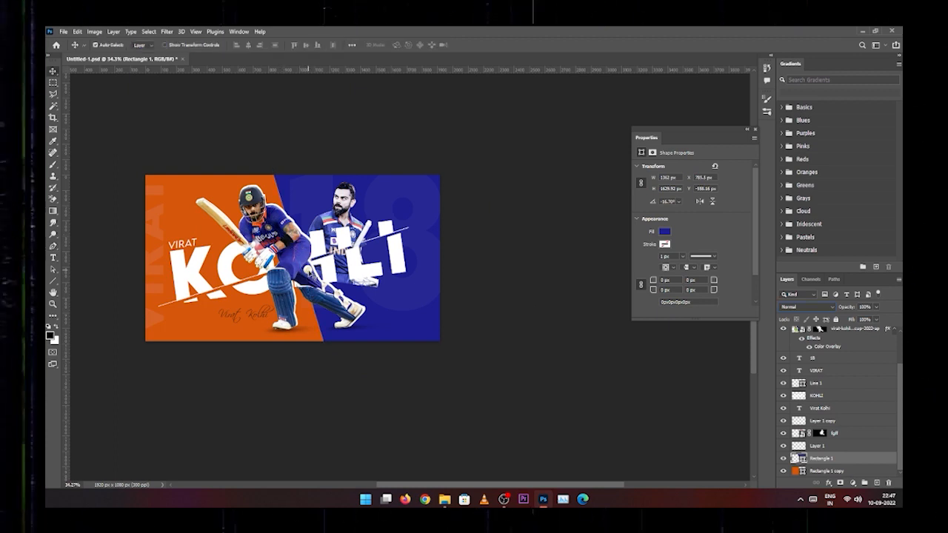
pyautogui.keyDown('ctrl'); pyautogui.click(419, 311); pyautogui.keyUp('ctrl')
pyautogui.moveTo(418, 310); pyautogui.dragTo(424, 309)
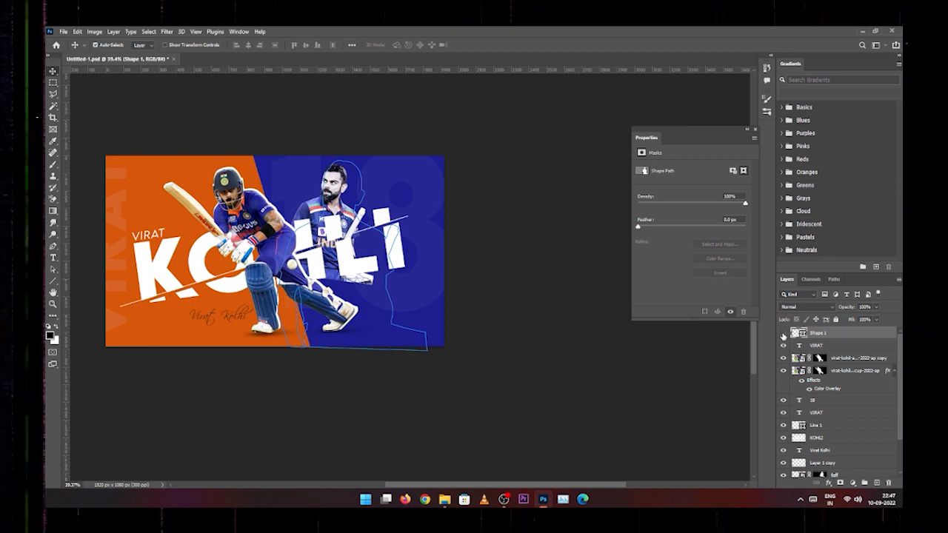
pyautogui.press('Delete')
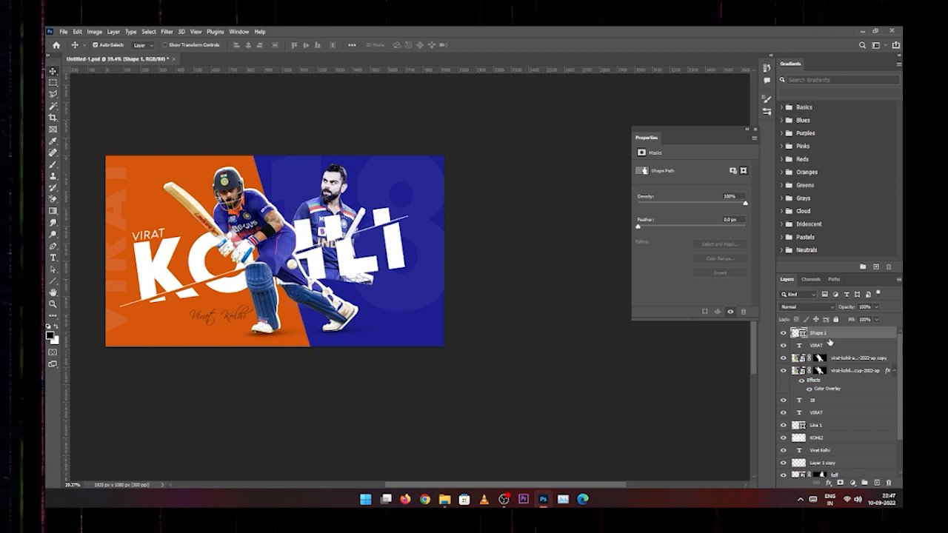
pyautogui.click(833, 337)
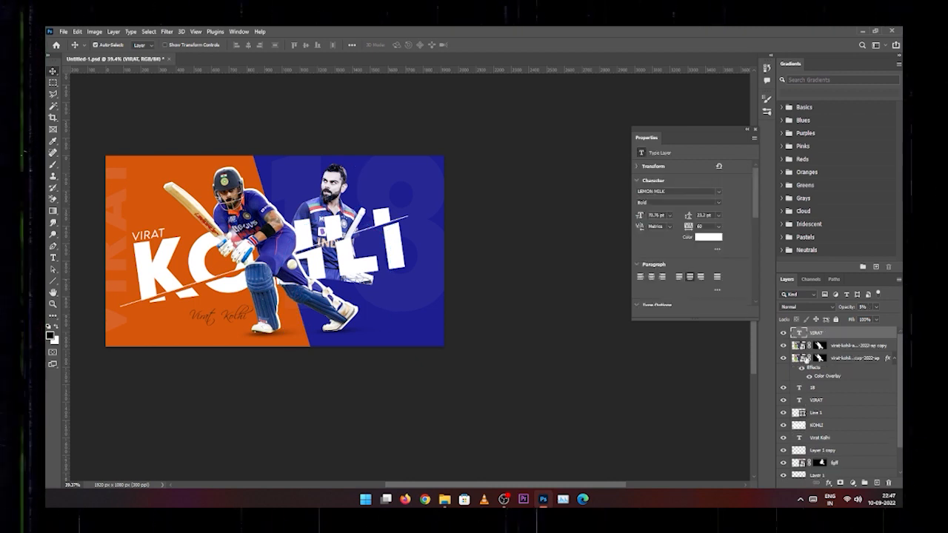
# Paint on the fgff layer mask with a large soft black brush to hide the portrait's lower body below the slanted line.
pyautogui.click(784, 346)
pyautogui.click(783, 346)
pyautogui.scroll(-2, 796, 444)
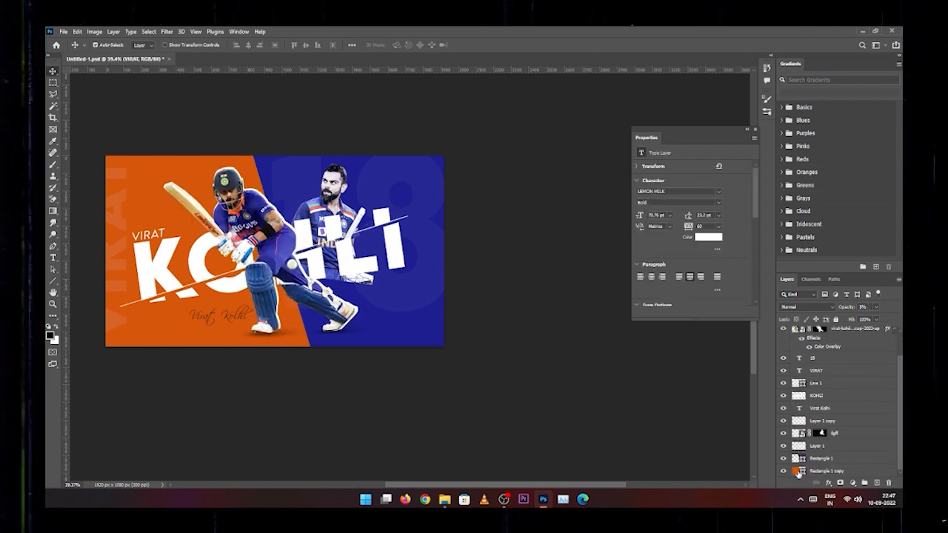
pyautogui.click(822, 433)
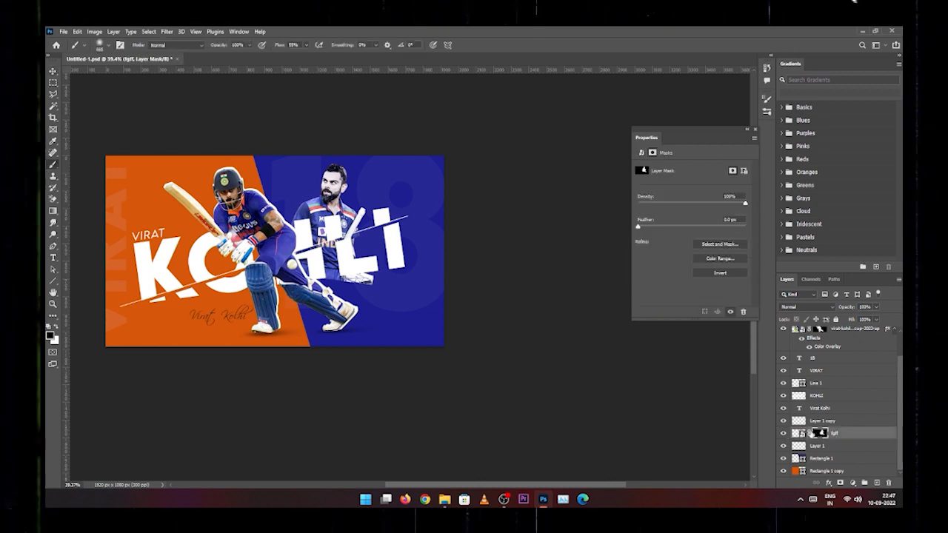
pyautogui.press('b')
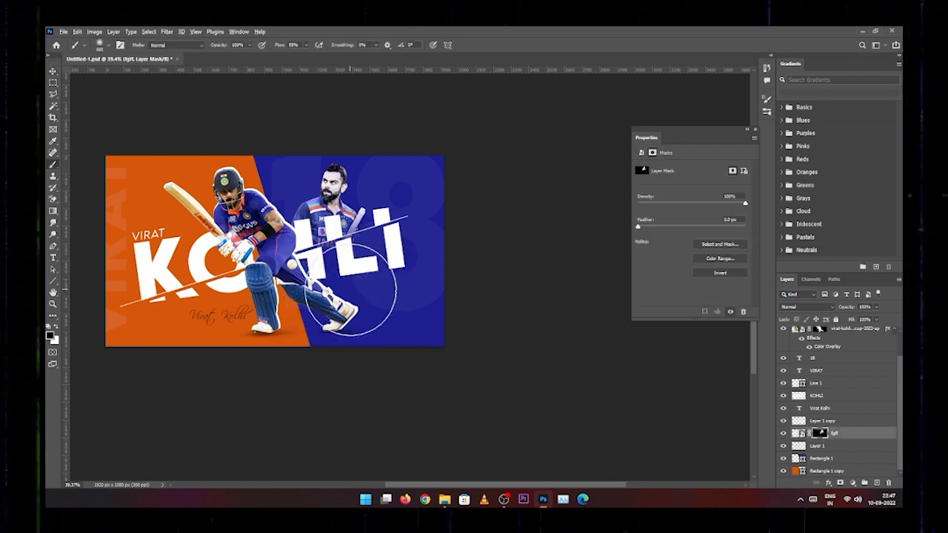
pyautogui.scroll(3, 357, 269)
pyautogui.scroll(-8, 431, 295)
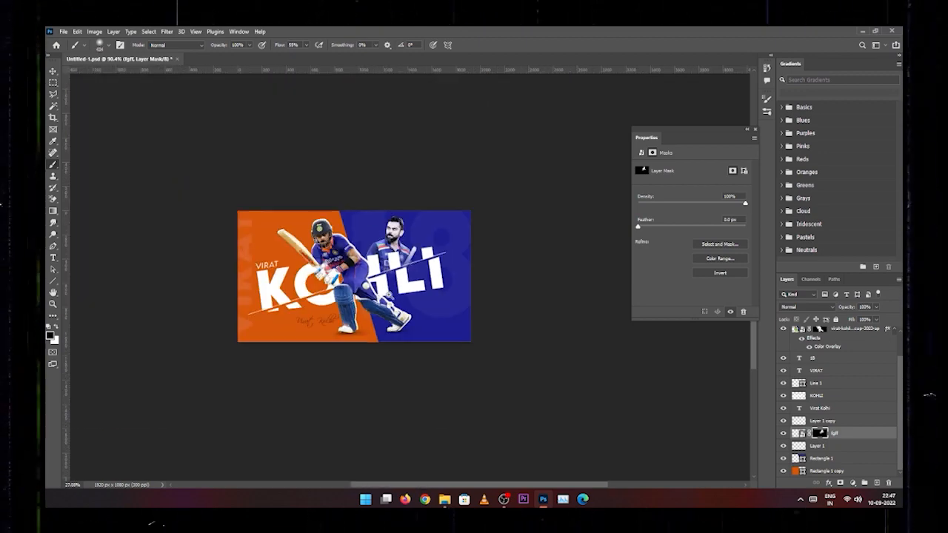
pyautogui.scroll(3, 431, 295)
pyautogui.scroll(-1, 418, 297)
pyautogui.press('v')
pyautogui.click(406, 208)
pyautogui.hotkey('ctrl', 't')
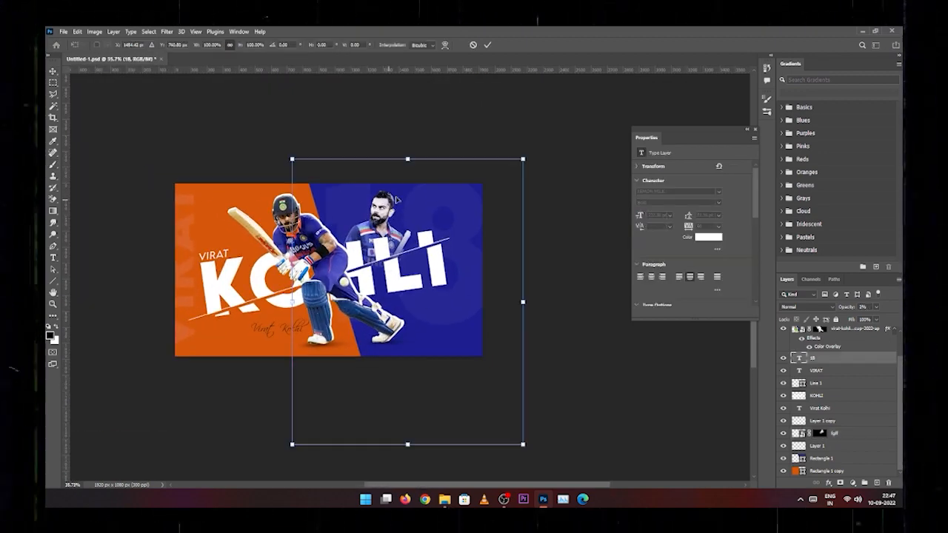
pyautogui.moveTo(408, 160); pyautogui.dragTo(408, 159)
pyautogui.click(488, 45)
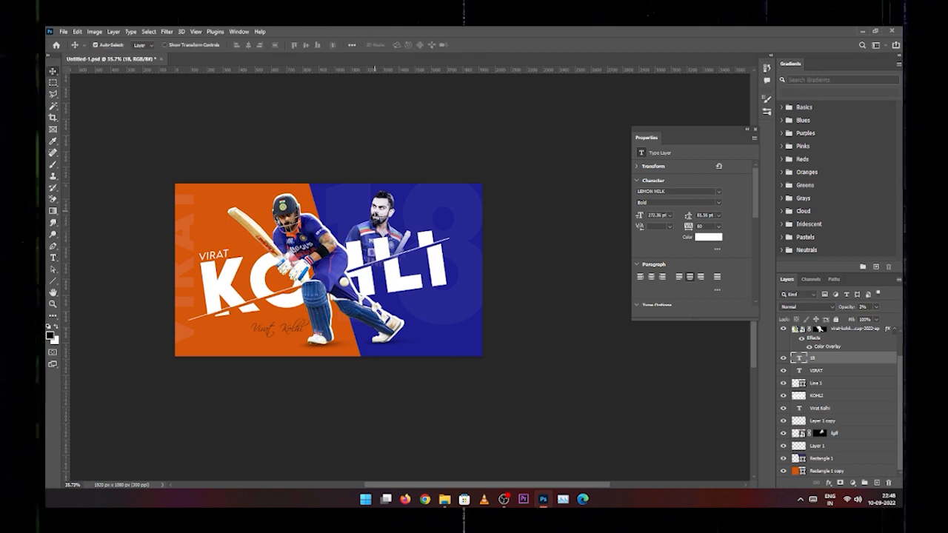
# Add a blue Solid Color fill layer directly above the fgff portrait layer.
pyautogui.click(785, 434)
pyautogui.click(784, 433)
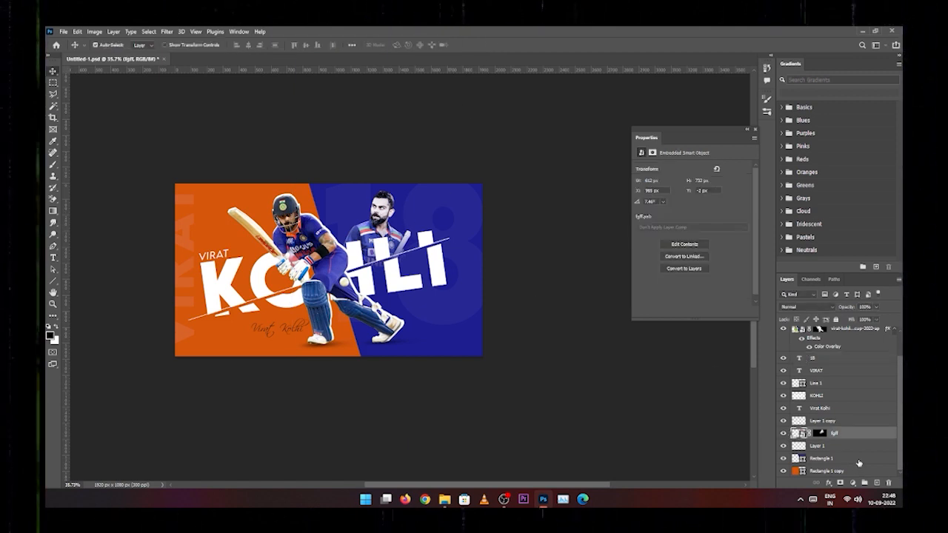
pyautogui.click(852, 482)
pyautogui.click(848, 328)
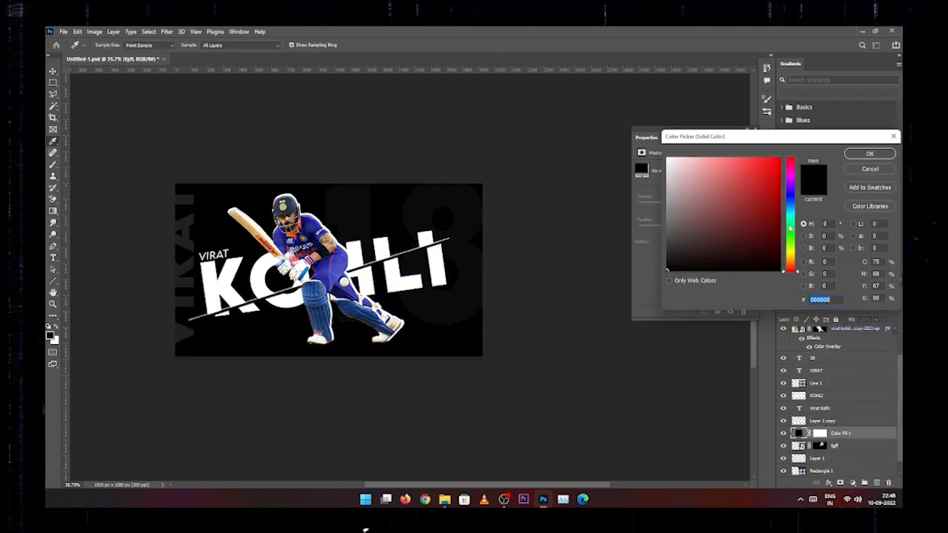
pyautogui.click(791, 196)
pyautogui.click(776, 172)
pyautogui.click(870, 154)
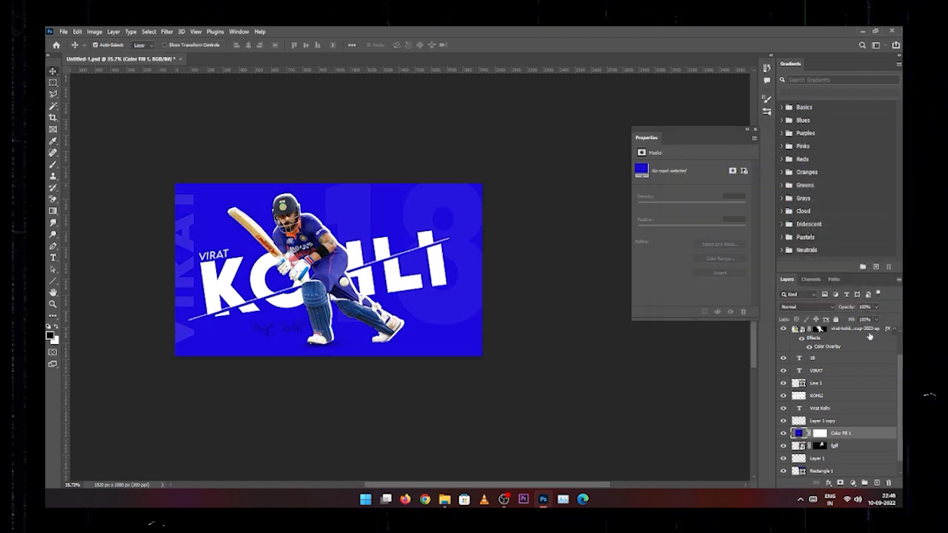
# Clip the blue color fill to the fgff portrait and set the fill's blend mode to Hue.
pyautogui.keyDown('alt'); pyautogui.click(822, 440); pyautogui.keyUp('alt')
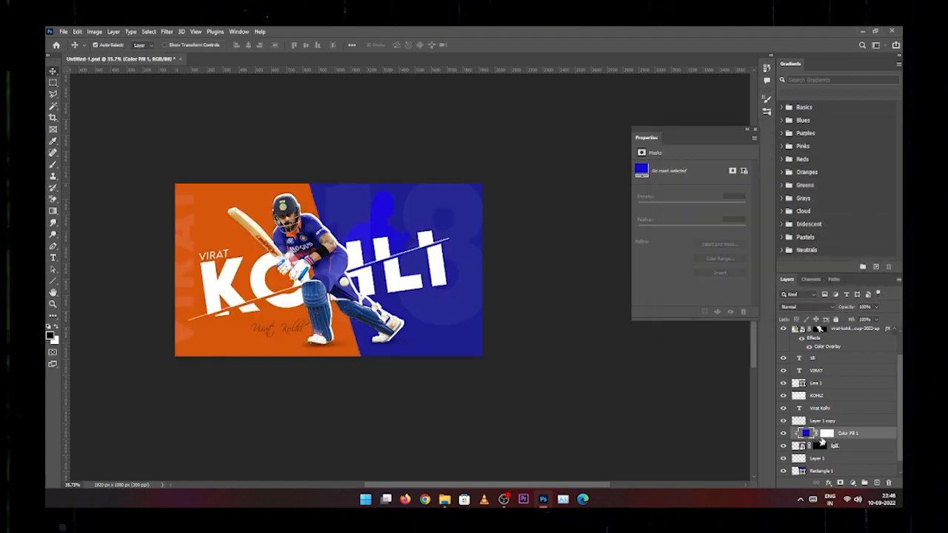
pyautogui.click(817, 311)
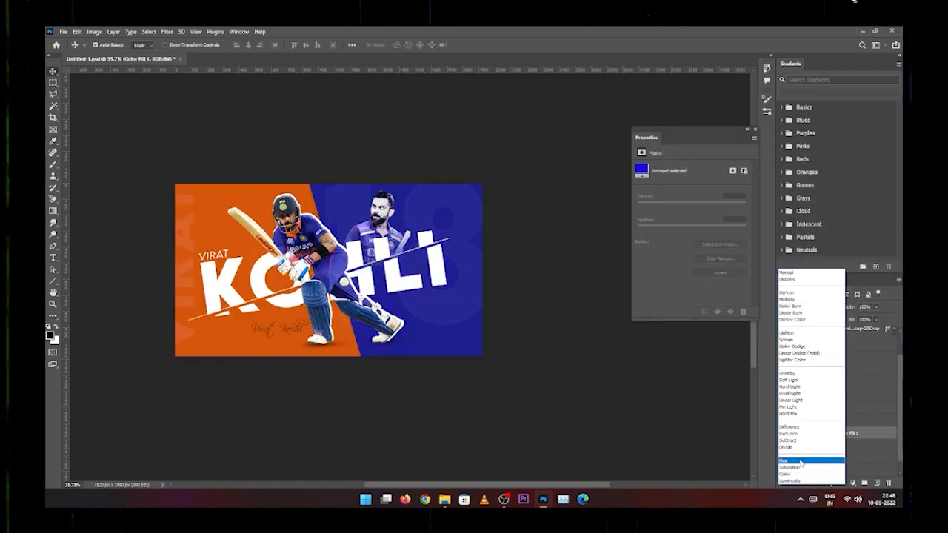
pyautogui.click(799, 461)
pyautogui.click(509, 404)
pyautogui.click(464, 203)
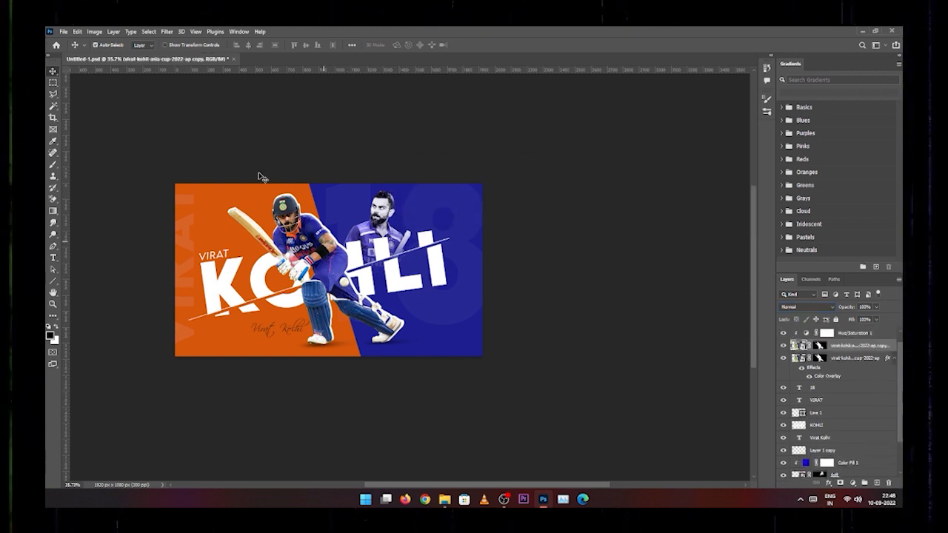
# Apply the Camera Raw Filter to the batsman copy, adjusting Basic and setting Sharpening 34, Noise Reduction 97, Color Noise Reduction 44 and Grain 39.
pyautogui.click(166, 33)
pyautogui.click(182, 98)
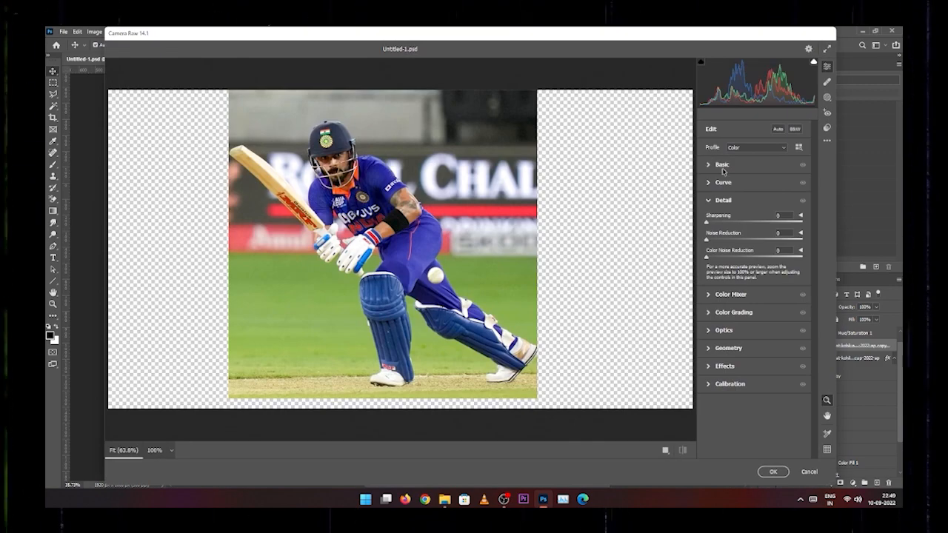
pyautogui.click(723, 167)
pyautogui.moveTo(754, 201); pyautogui.dragTo(748, 352)
pyautogui.click(723, 422)
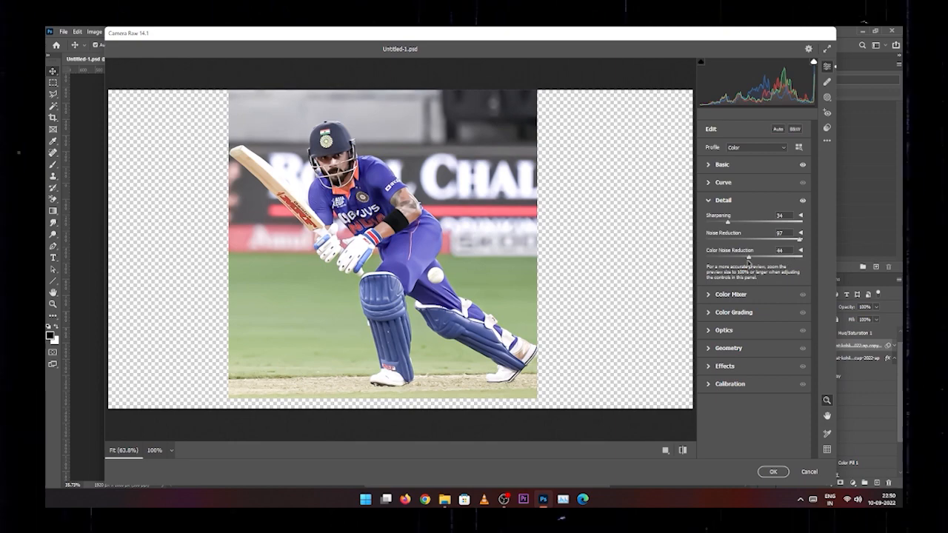
pyautogui.click(746, 368)
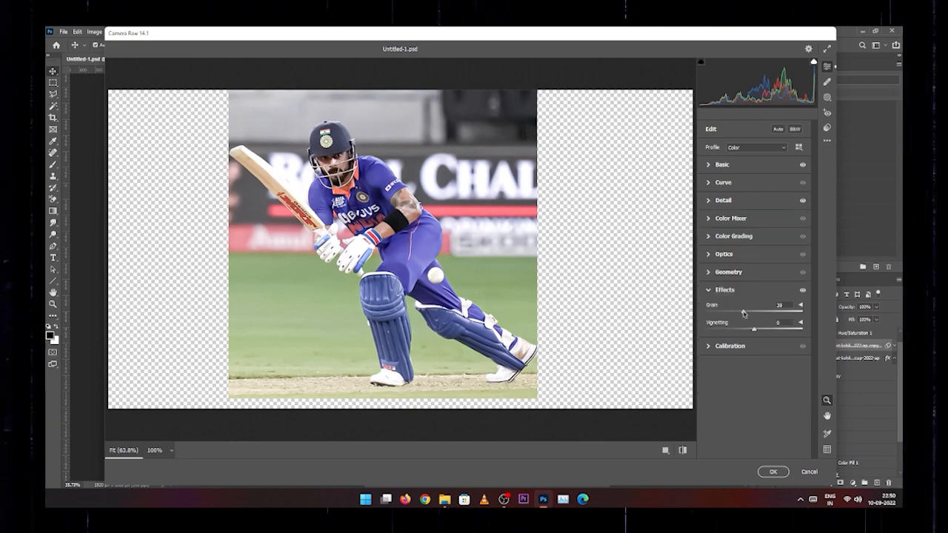
pyautogui.click(774, 472)
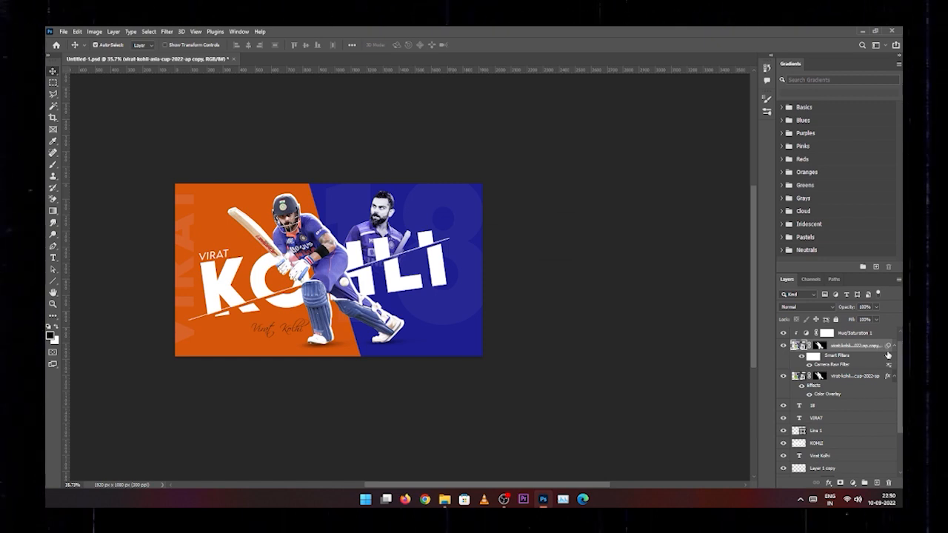
# Add a clipped Hue/Saturation adjustment with saturation -52 above the batsman copy and lower the saturation of Hue/Saturation 1 to -73.
pyautogui.click(852, 483)
pyautogui.click(851, 394)
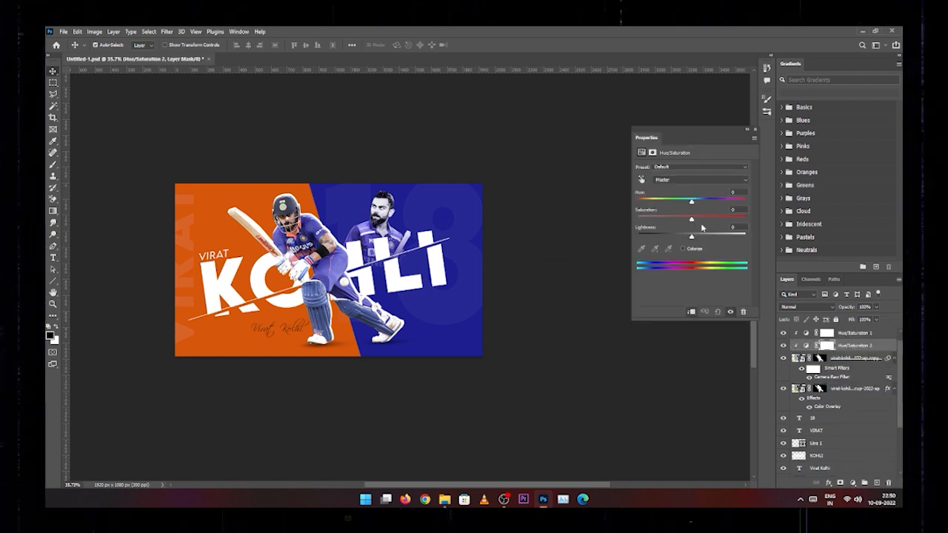
pyautogui.moveTo(692, 220); pyautogui.dragTo(673, 235)
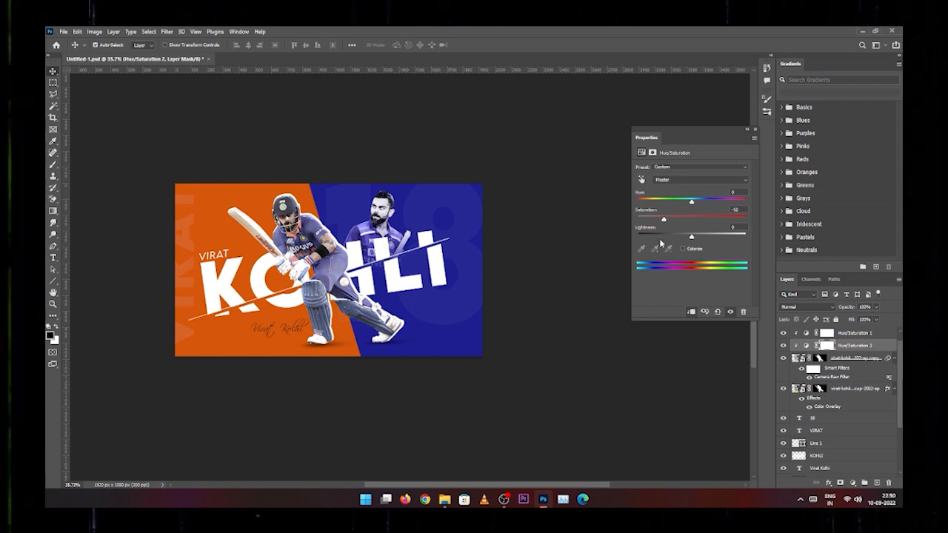
pyautogui.click(750, 130)
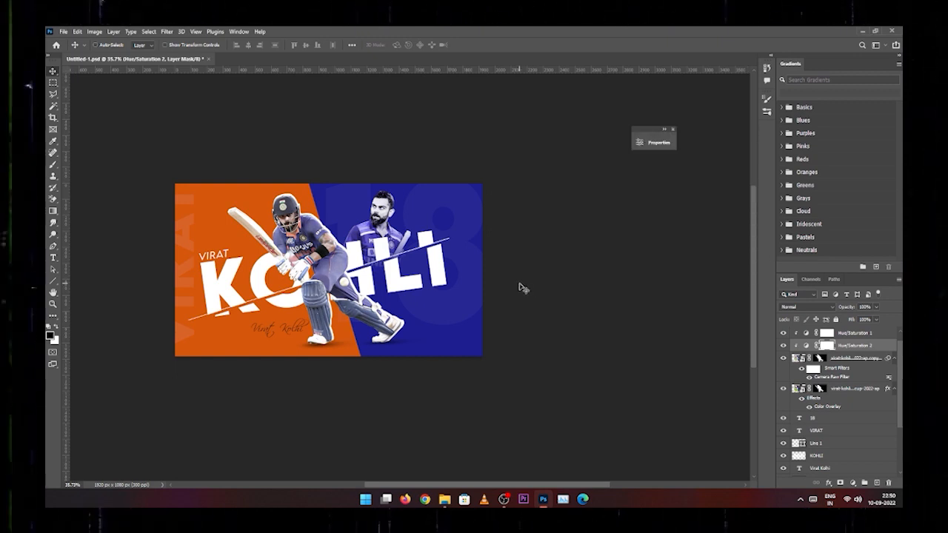
pyautogui.press('z')
pyautogui.doubleClick(805, 334)
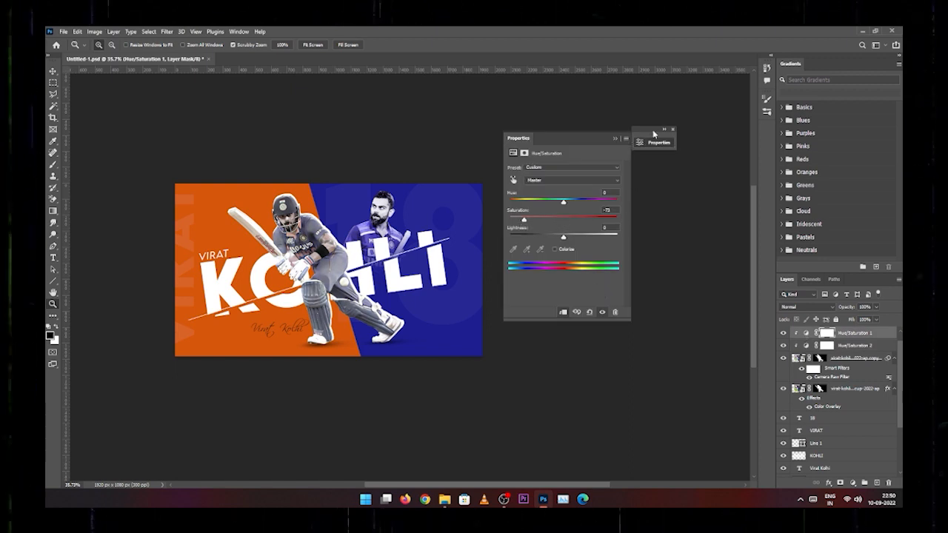
pyautogui.click(673, 130)
# Place jpg.jpg from the virat poster folder into the poster and move it flush with the canvas's left side.
pyautogui.hotkey('alt', 'Tab')
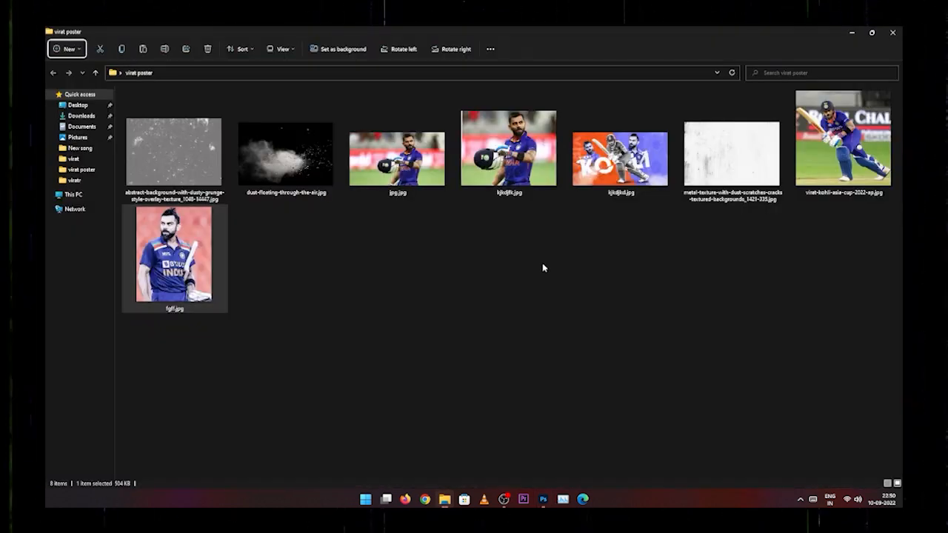
pyautogui.click(401, 171)
pyautogui.moveTo(442, 162); pyautogui.dragTo(494, 417)
pyautogui.hotkey('alt', 'Tab')
pyautogui.moveTo(456, 279); pyautogui.dragTo(341, 276)
pyautogui.press('Return')
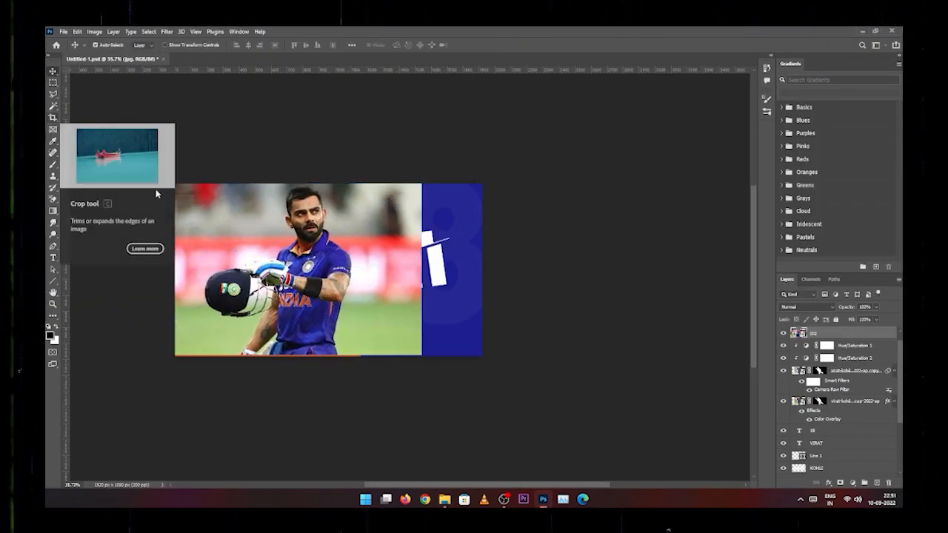
# Select the player in the placed jpg photo with the Object Selection tool.
pyautogui.click(53, 106)
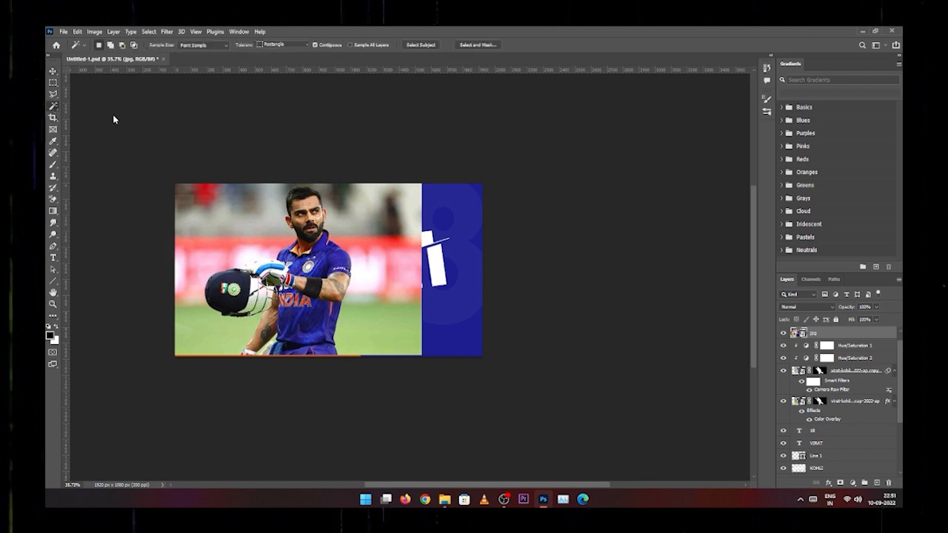
pyautogui.moveTo(202, 189); pyautogui.dragTo(374, 358)
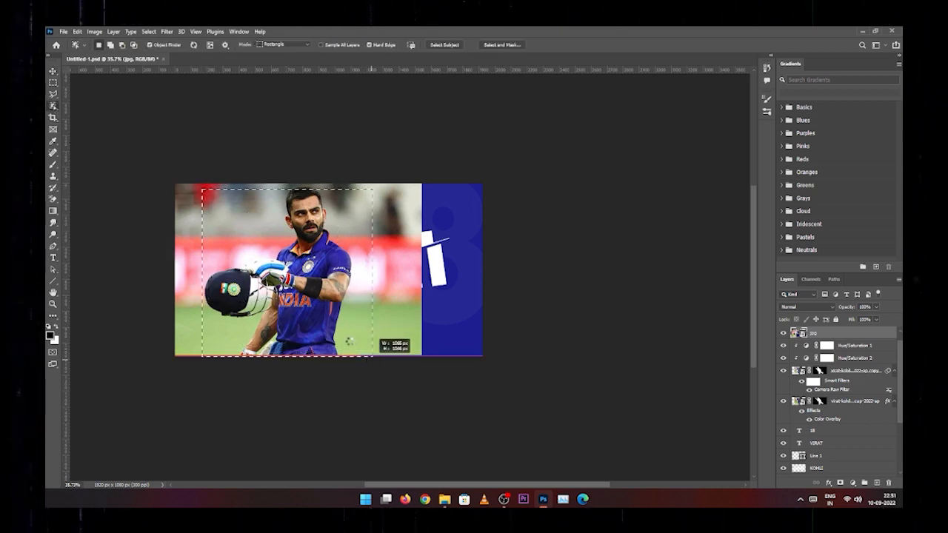
pyautogui.moveTo(296, 244); pyautogui.dragTo(325, 256)
pyautogui.moveTo(319, 358); pyautogui.dragTo(346, 303)
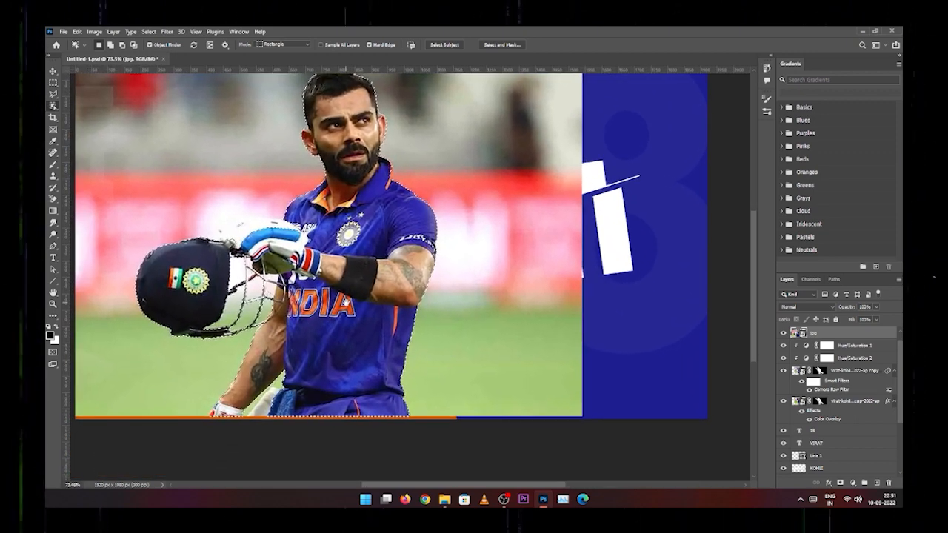
# Subtract the helmet and its grille from the player selection with the Quick Selection tool.
pyautogui.rightClick(53, 106)
pyautogui.click(97, 116)
pyautogui.moveTo(185, 266); pyautogui.dragTo(206, 263)
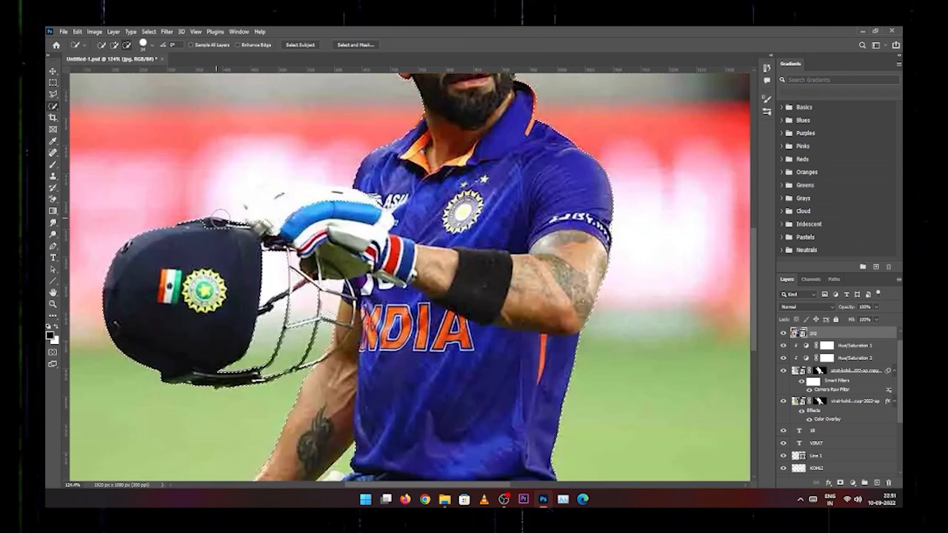
pyautogui.moveTo(220, 218)
pyautogui.mouseDown()
pyautogui.moveTo(110, 265)
pyautogui.moveTo(119, 340)
pyautogui.moveTo(230, 368)
pyautogui.moveTo(351, 327)
pyautogui.moveTo(348, 367)
pyautogui.mouseUp()
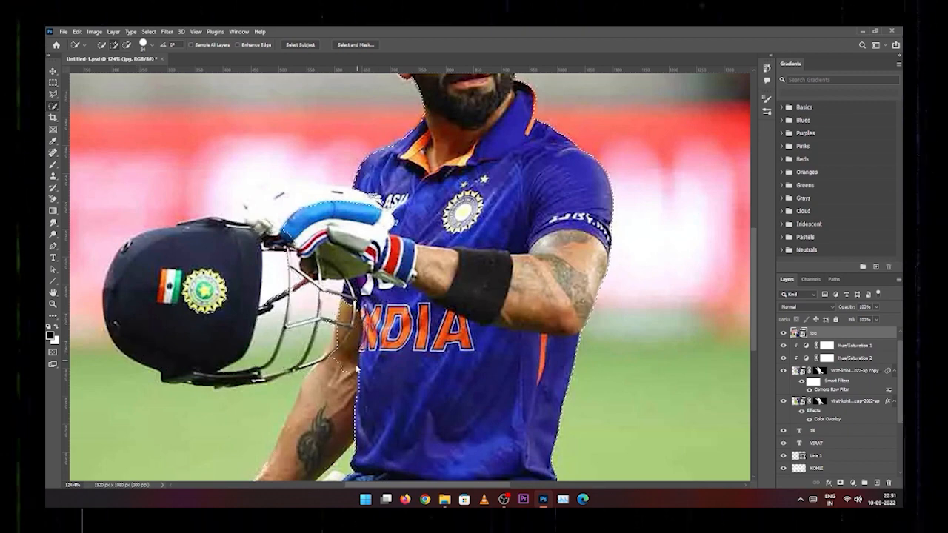
pyautogui.scroll(-5, 356, 368)
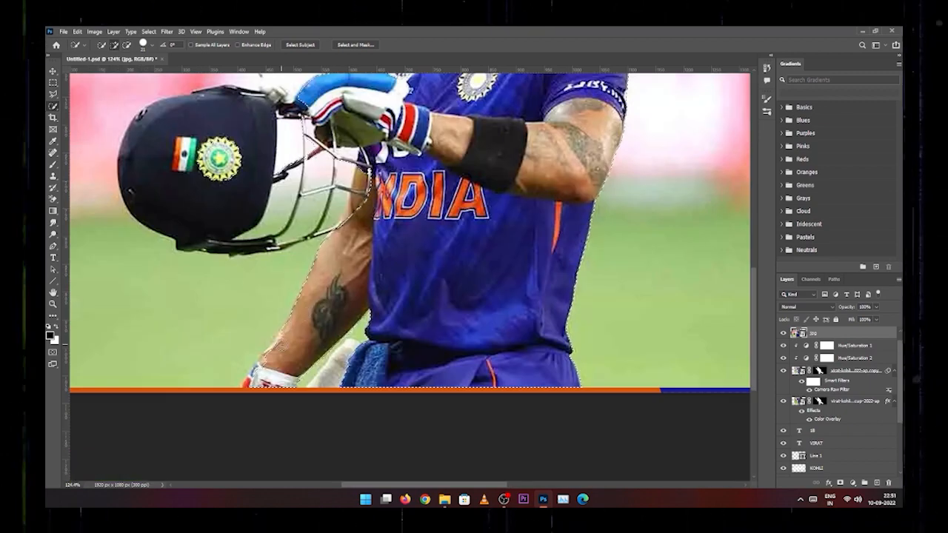
pyautogui.scroll(5, 260, 374)
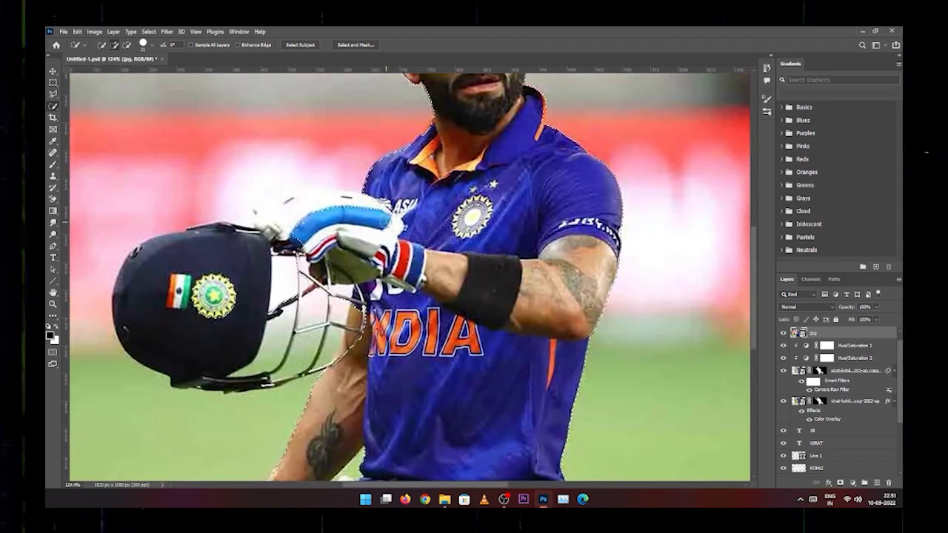
# Add the white part of the glove to the selection, clean the edge beside the grille, and mask the jpg layer with it.
pyautogui.moveTo(283, 222)
pyautogui.mouseDown()
pyautogui.moveTo(322, 199)
pyautogui.moveTo(369, 201)
pyautogui.mouseUp()
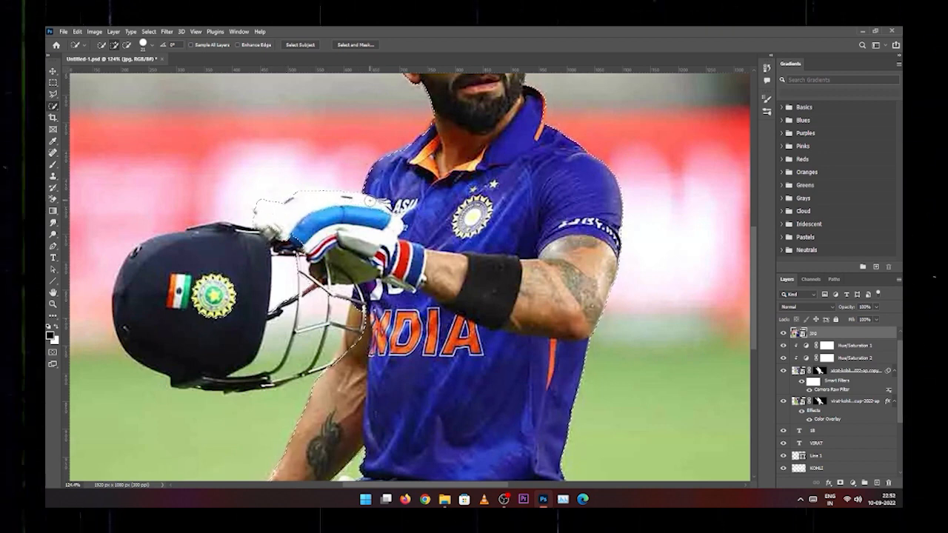
pyautogui.click(298, 239)
pyautogui.click(314, 280)
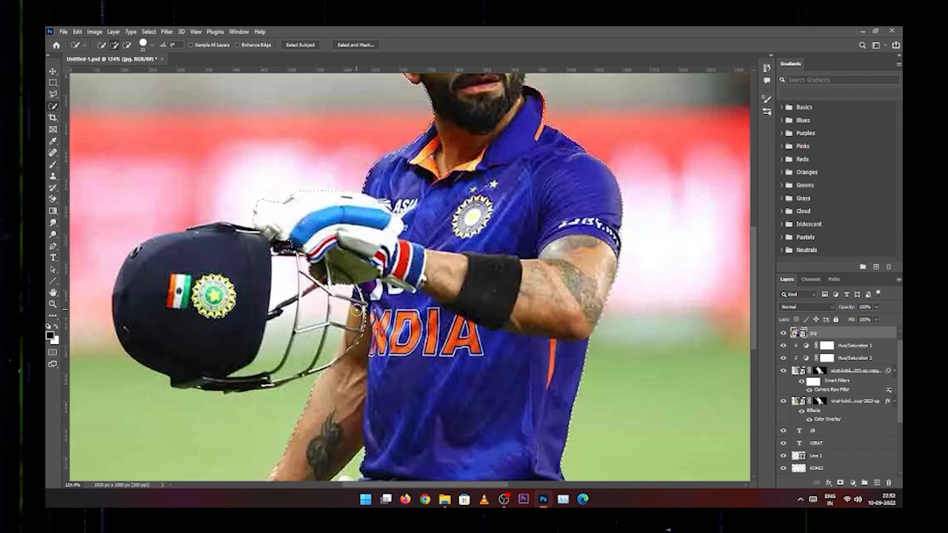
pyautogui.moveTo(357, 310); pyautogui.dragTo(356, 328)
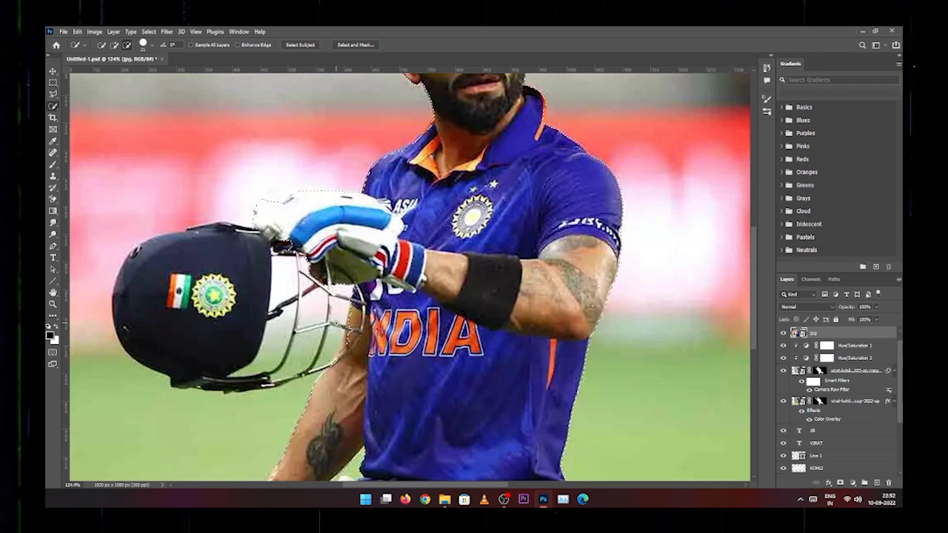
pyautogui.hotkey('ctrl', '0')
pyautogui.click(840, 483)
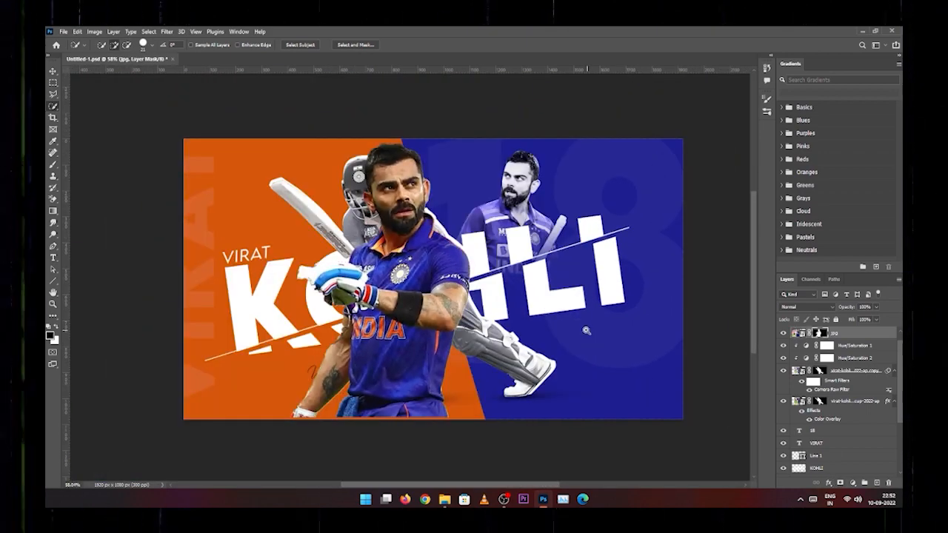
# Convert the masked jpg layer to a smart object.
pyautogui.scroll(-3, 586, 331)
pyautogui.hotkey('ctrl', 't')
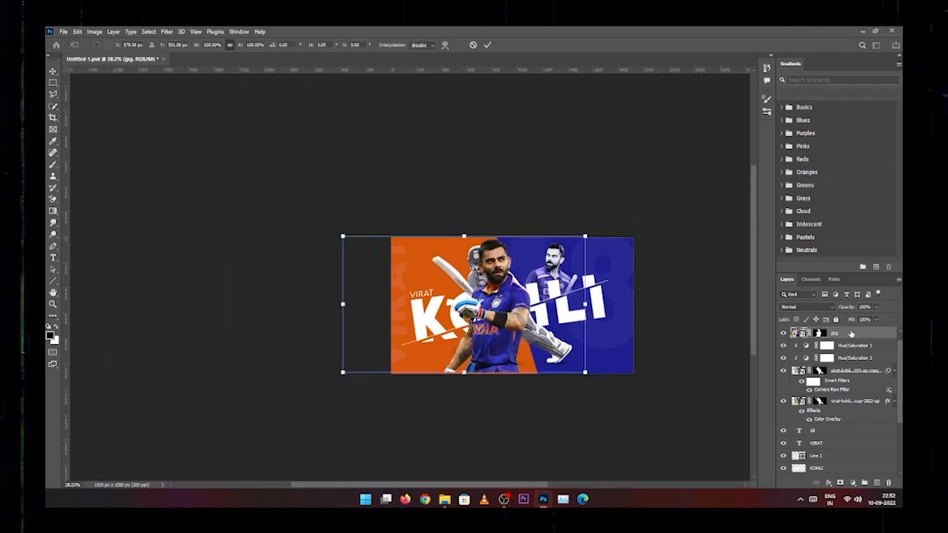
pyautogui.rightClick(851, 334)
pyautogui.click(792, 186)
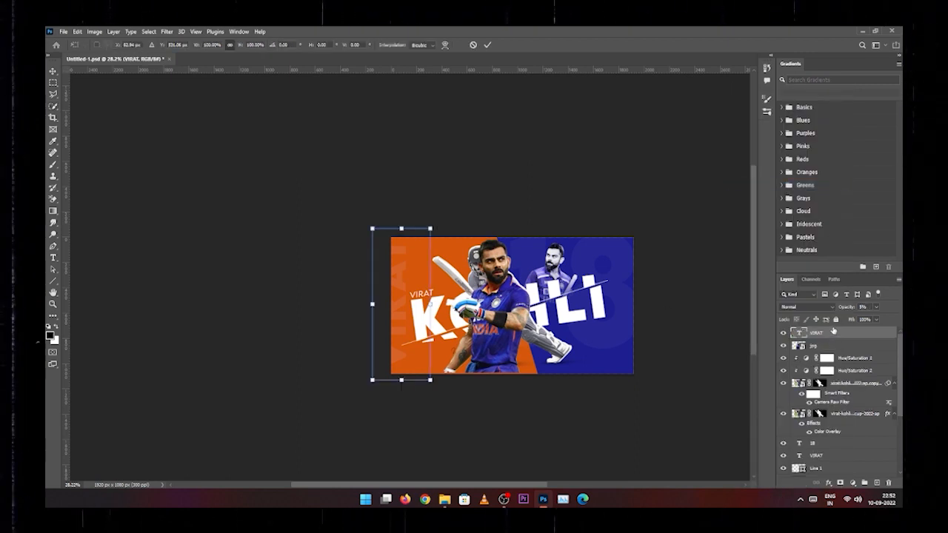
pyautogui.click(850, 349)
# Scale the jpg player cutout to 63.93%, rotate it by -7.46° and place it over the K on the orange side.
pyautogui.hotkey('ctrl', 't')
pyautogui.moveTo(530, 237); pyautogui.dragTo(503, 289)
pyautogui.moveTo(509, 288); pyautogui.dragTo(503, 284)
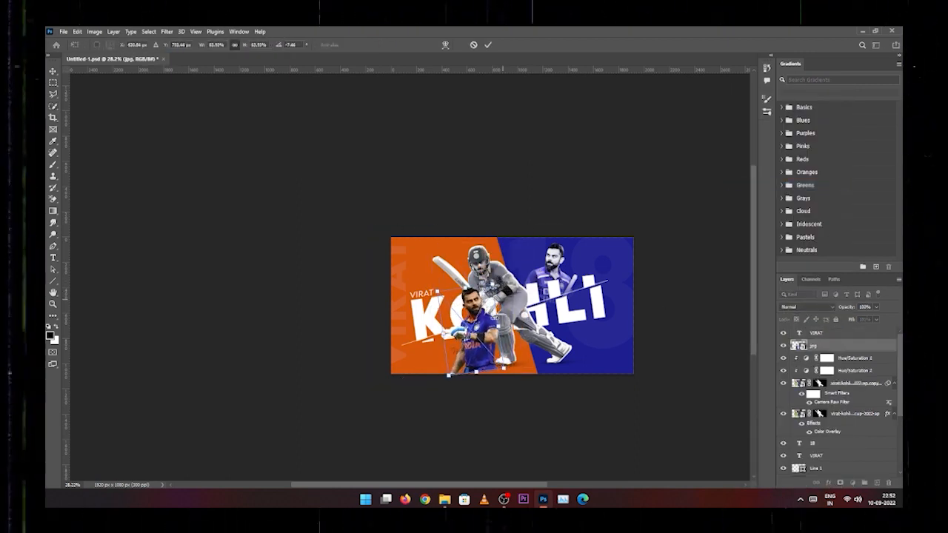
pyautogui.moveTo(487, 329)
pyautogui.mouseDown()
pyautogui.moveTo(449, 292)
pyautogui.moveTo(438, 298)
pyautogui.mouseUp()
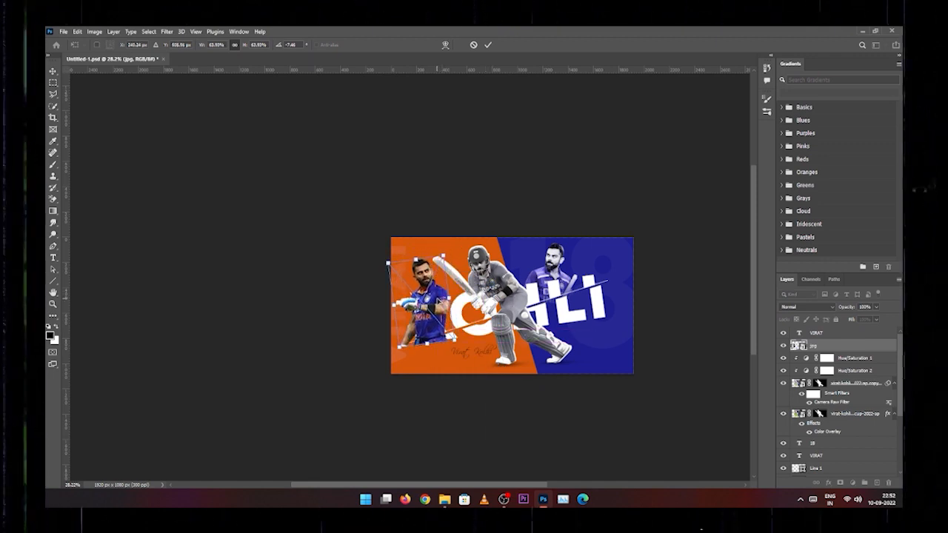
pyautogui.press('Return')
# Move the jpg layer behind the KOHLI lettering, between the Virat Kolhi text and Layer 1 copy.
pyautogui.scroll(-3, 869, 425)
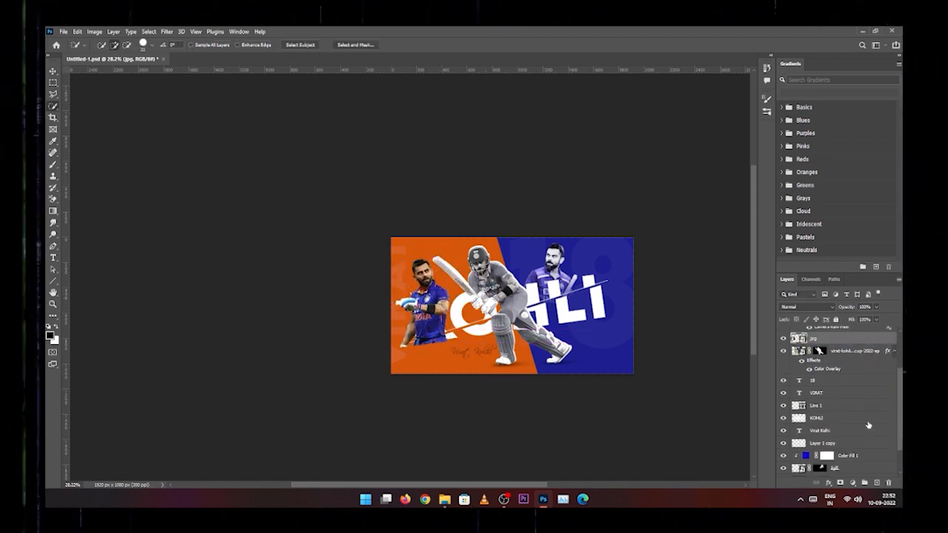
pyautogui.moveTo(856, 340); pyautogui.dragTo(852, 441)
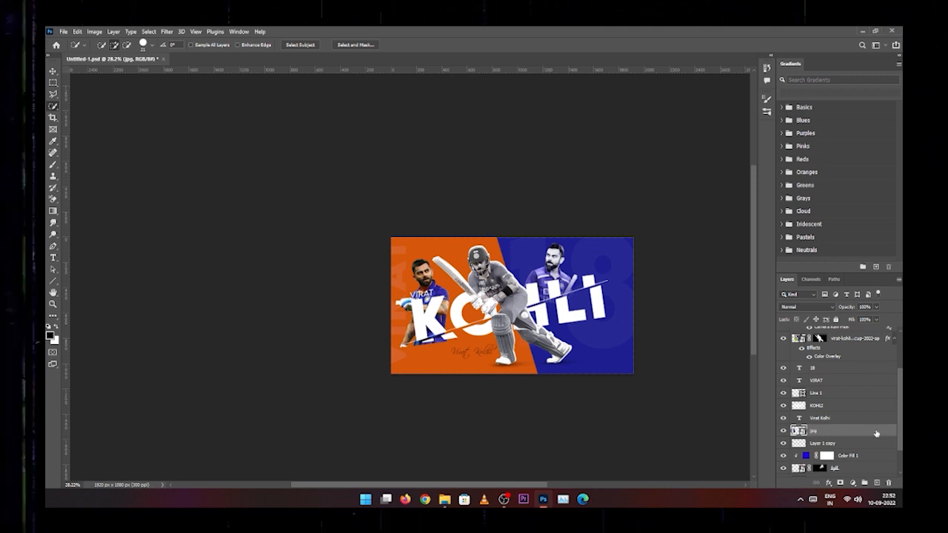
# Add a layer mask to the jpg portrait and paint out its lower part beneath the slanted line under the K.
pyautogui.press('b')
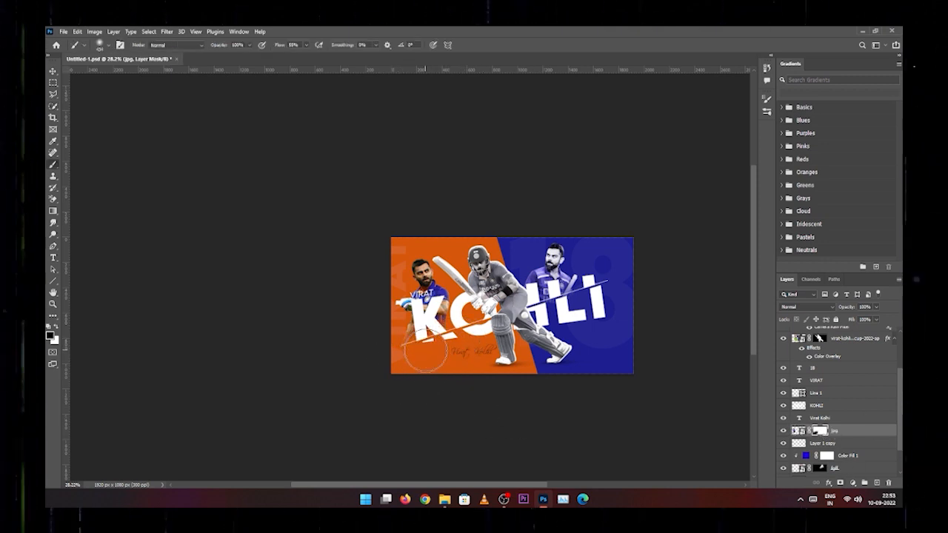
pyautogui.press('v')
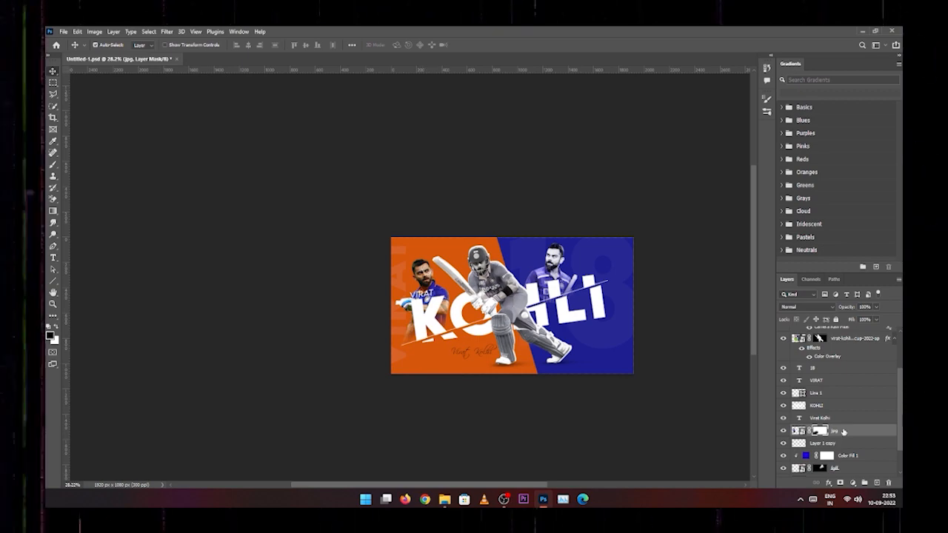
# Apply a Camera Raw Filter to the jpg portrait with temperature -16, tint +19, exposure +0.40, contrast +14, highlights +9, texture +42 and reduced vibrance.
pyautogui.click(171, 32)
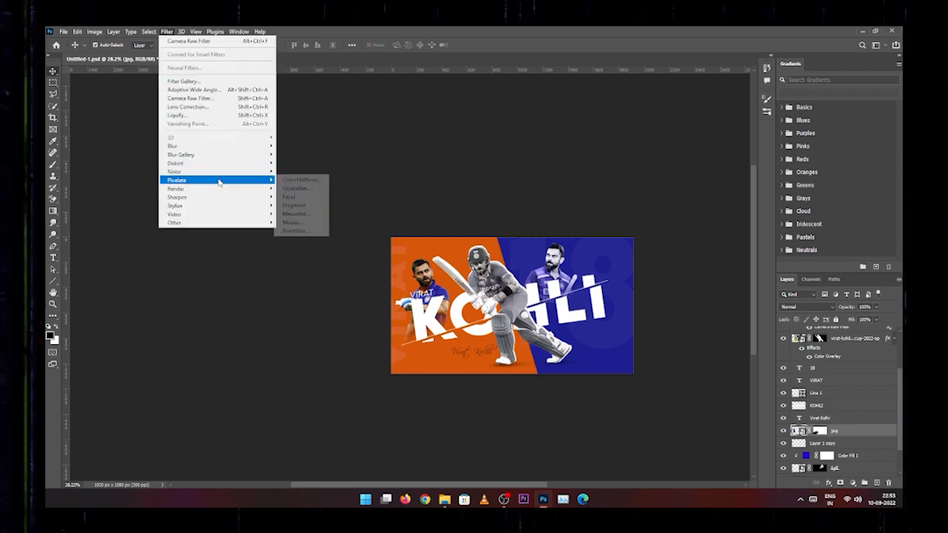
pyautogui.click(210, 98)
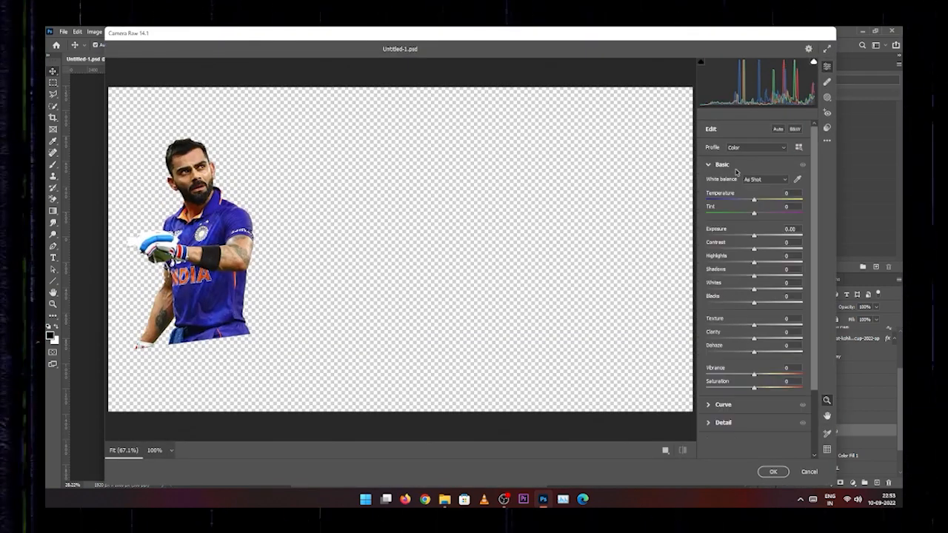
pyautogui.moveTo(753, 202); pyautogui.dragTo(760, 250)
pyautogui.moveTo(754, 262); pyautogui.dragTo(755, 277)
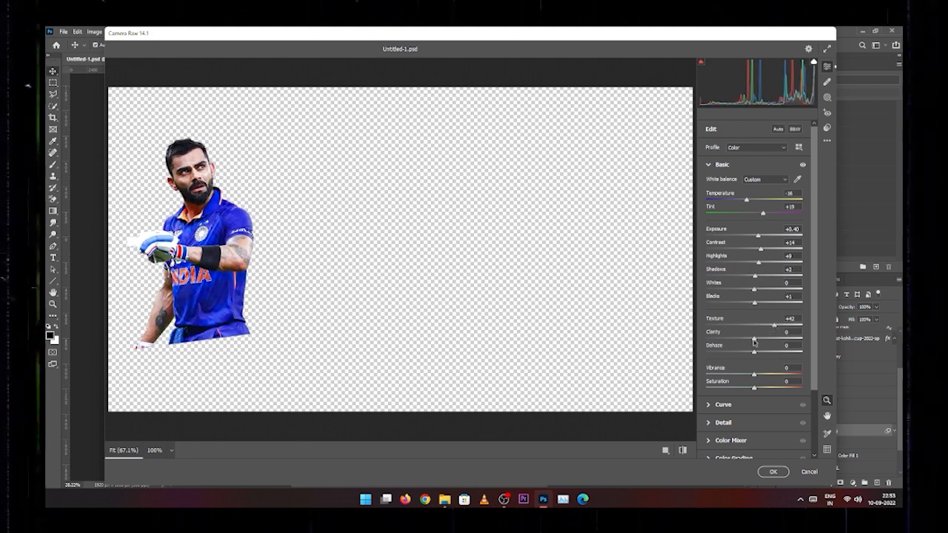
pyautogui.moveTo(754, 339); pyautogui.dragTo(737, 376)
pyautogui.press('Return')
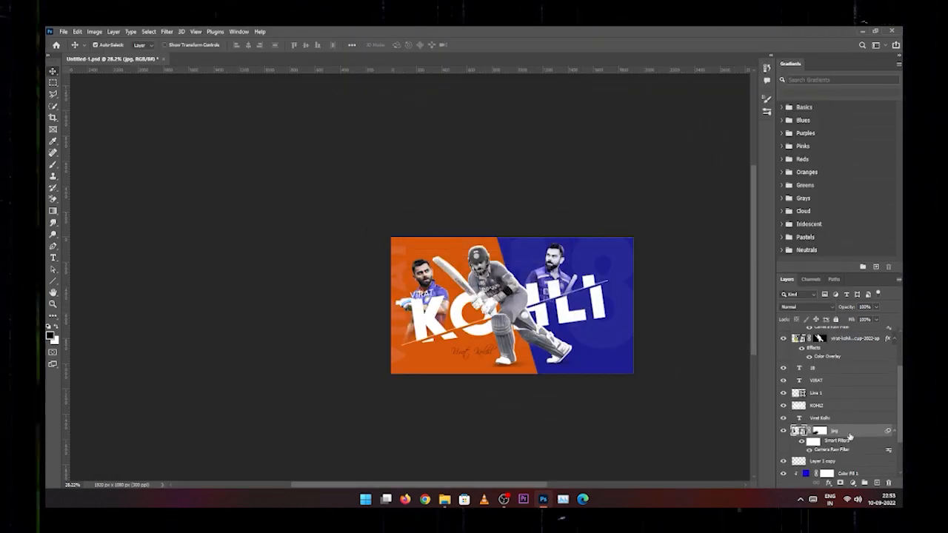
# Try tinting the jpg portrait with a clipped Solid Color fill in orange eb5504, and leave that fill layer unclipped and hidden.
pyautogui.click(850, 483)
pyautogui.click(830, 326)
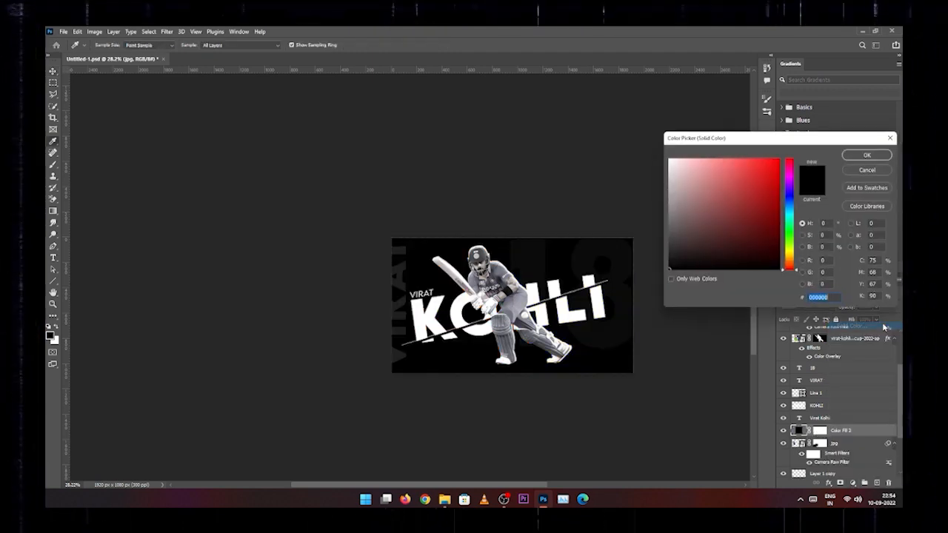
pyautogui.moveTo(790, 268)
pyautogui.mouseDown()
pyautogui.moveTo(790, 259)
pyautogui.moveTo(793, 268)
pyautogui.mouseUp()
pyautogui.click(772, 188)
pyautogui.click(778, 160)
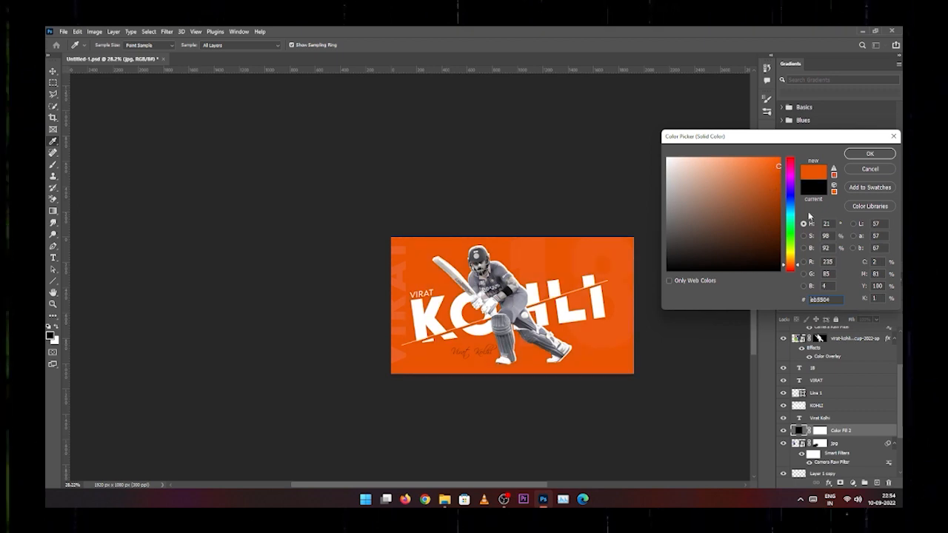
pyautogui.click(870, 153)
pyautogui.keyDown('alt'); pyautogui.click(848, 436); pyautogui.keyUp('alt')
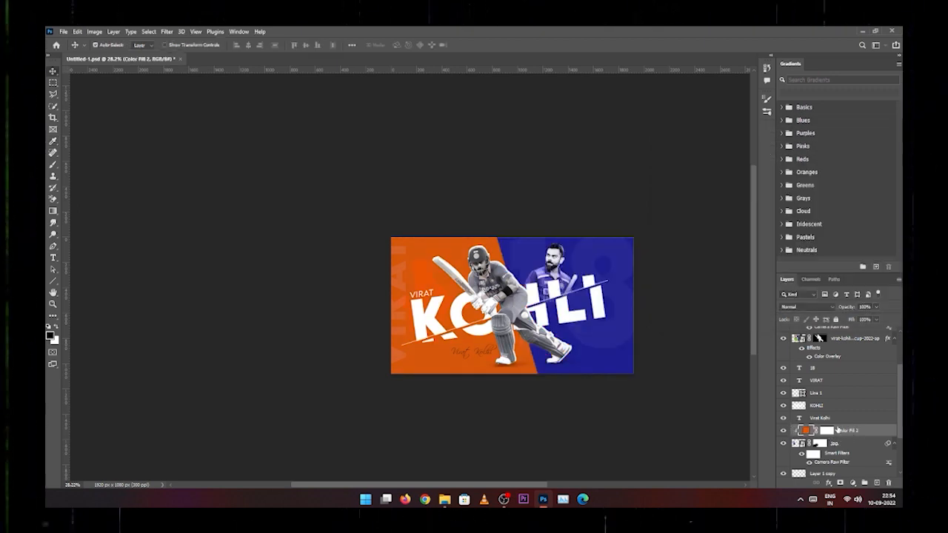
pyautogui.keyDown('alt'); pyautogui.click(839, 436); pyautogui.keyUp('alt')
pyautogui.click(783, 431)
# Move the white VIRAT text onto the blue side beside the portrait, and enlarge and tilt it slightly.
pyautogui.moveTo(486, 297); pyautogui.dragTo(507, 313)
pyautogui.moveTo(459, 285); pyautogui.dragTo(552, 269)
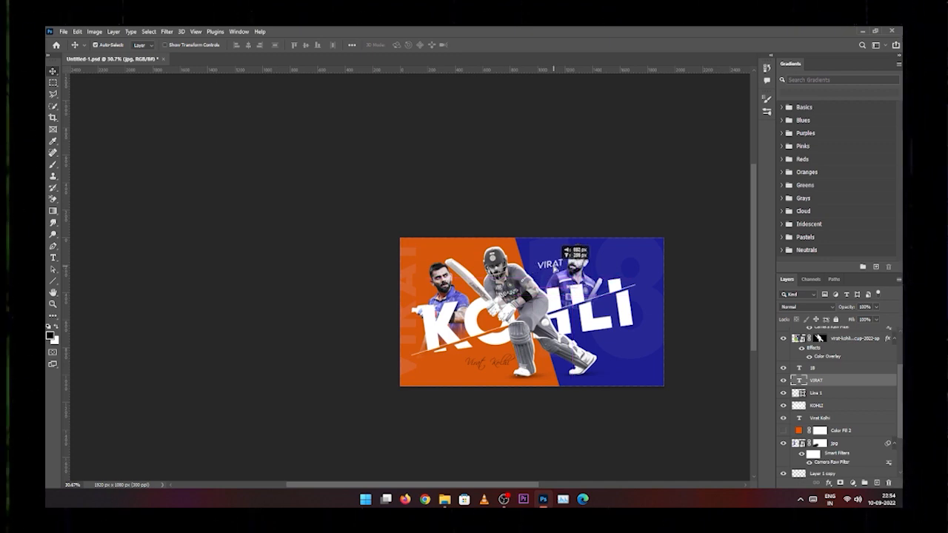
pyautogui.hotkey('ctrl', 't')
pyautogui.moveTo(575, 255)
pyautogui.mouseDown()
pyautogui.moveTo(588, 251)
pyautogui.moveTo(554, 271)
pyautogui.moveTo(582, 256)
pyautogui.moveTo(563, 269)
pyautogui.mouseUp()
pyautogui.press('Return')
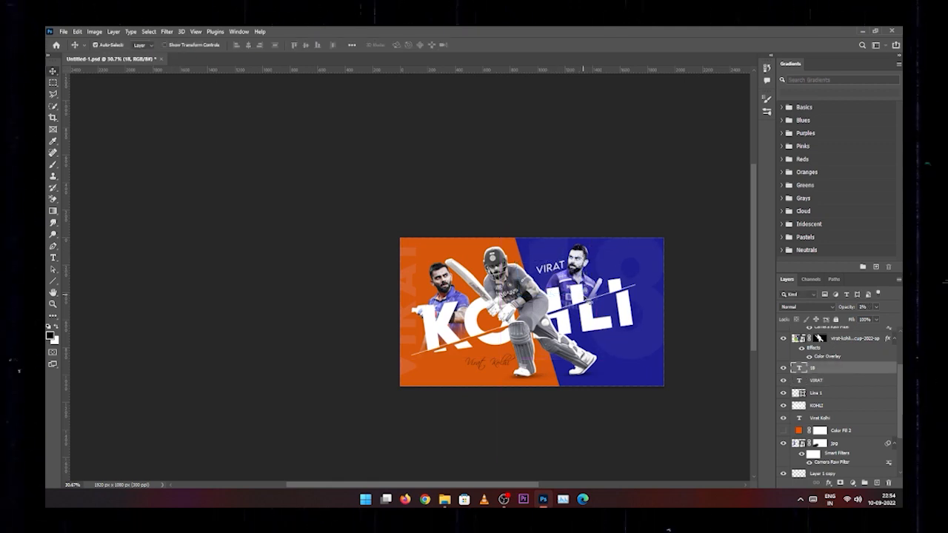
# Place dust-floating-through-the-air.jpg in the poster and move its layer directly above Hue/Saturation 1.
pyautogui.hotkey('alt', 'Tab')
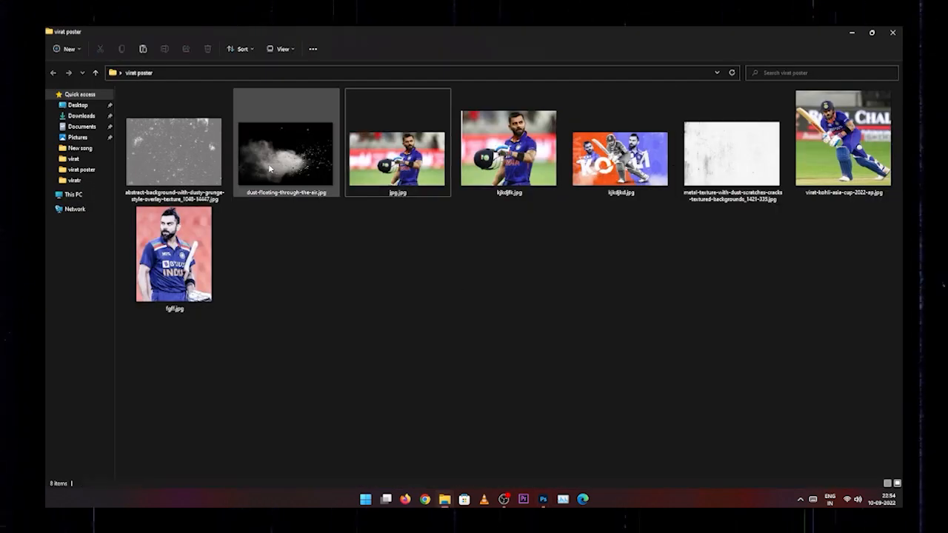
pyautogui.moveTo(270, 169); pyautogui.dragTo(495, 288)
pyautogui.moveTo(624, 298); pyautogui.dragTo(589, 297)
pyautogui.press('Return')
pyautogui.moveTo(851, 363); pyautogui.dragTo(855, 348)
pyautogui.moveTo(864, 403); pyautogui.dragTo(866, 346)
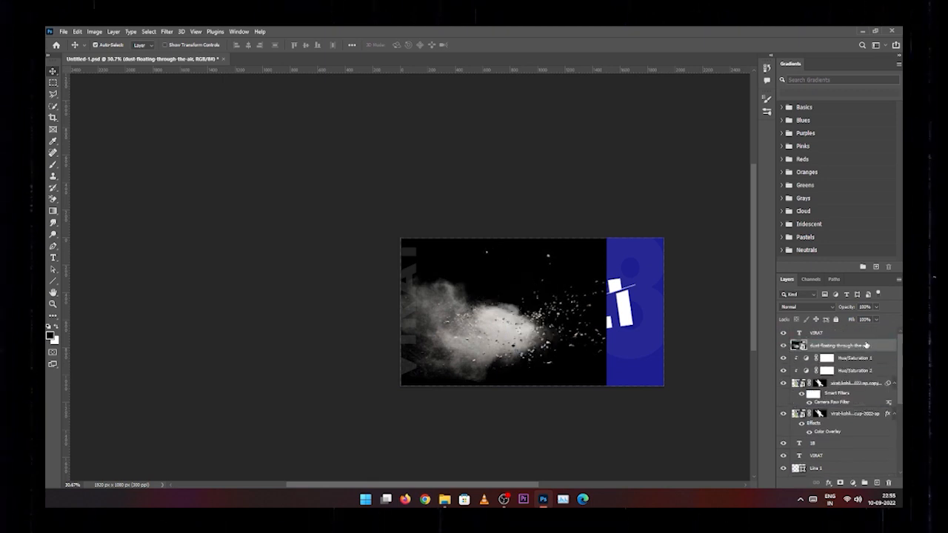
# Set the dust layer to Screen blending and fit a reduced copy into the orange side's lower left corner, with the original hidden.
pyautogui.click(807, 306)
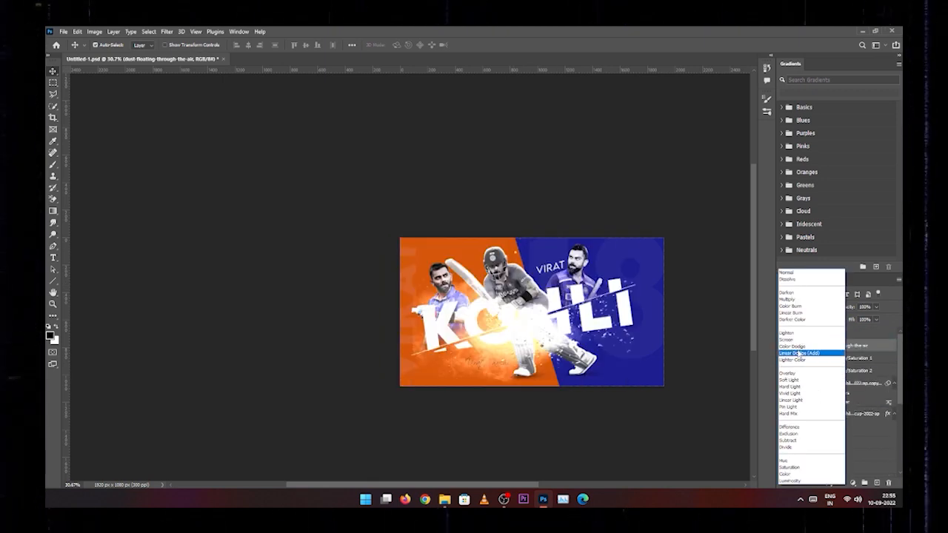
pyautogui.click(799, 348)
pyautogui.hotkey('ctrl', 't')
pyautogui.moveTo(536, 330)
pyautogui.mouseDown()
pyautogui.moveTo(499, 375)
pyautogui.moveTo(467, 366)
pyautogui.mouseUp()
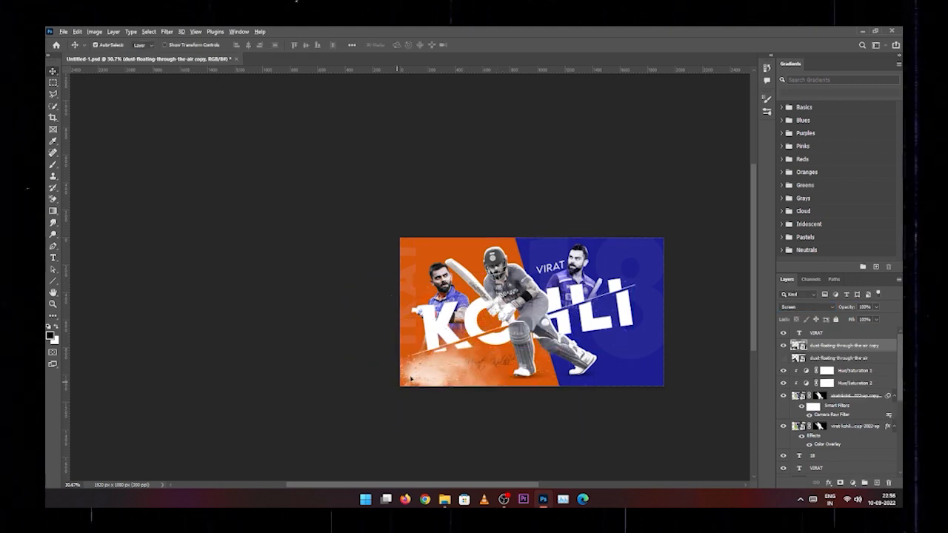
# Duplicate the dust onto the blue side and transform it to sit at the right edge beside the last letter of KOHLI.
pyautogui.moveTo(427, 372); pyautogui.dragTo(671, 388)
pyautogui.hotkey('ctrl', 't')
pyautogui.rightClick(620, 366)
pyautogui.click(645, 353)
pyautogui.moveTo(738, 346); pyautogui.dragTo(726, 300)
pyautogui.moveTo(705, 354); pyautogui.dragTo(440, 399)
pyautogui.moveTo(361, 343); pyautogui.dragTo(373, 344)
pyautogui.press('Return')
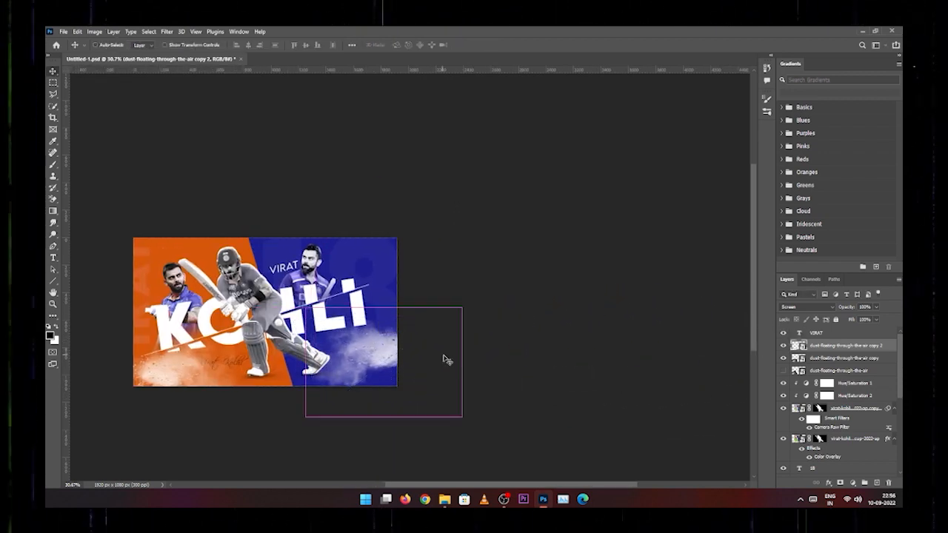
pyautogui.scroll(-1, 445, 357)
pyautogui.moveTo(443, 351); pyautogui.dragTo(460, 334)
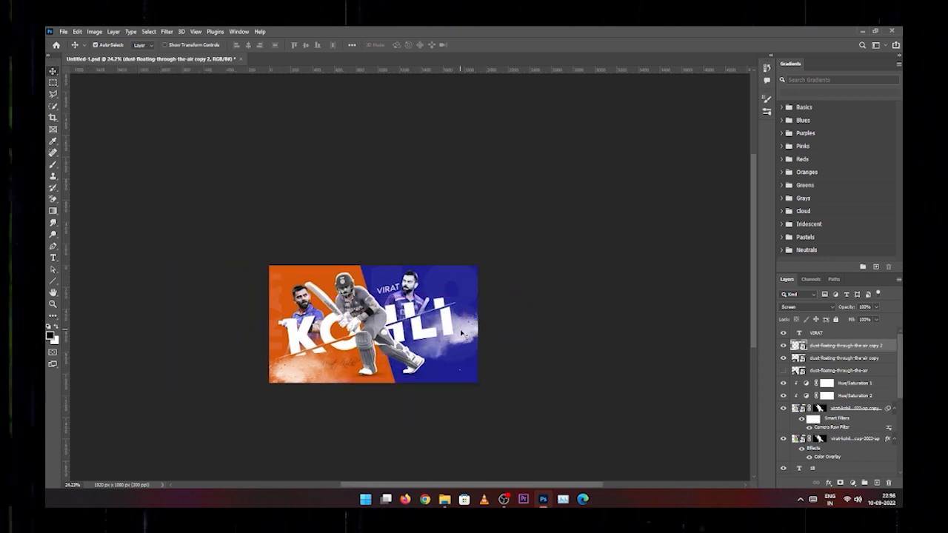
# Place the abstract dusty grunge overlay texture image and stretch it to cover the whole canvas.
pyautogui.hotkey('alt', 'Tab')
pyautogui.click(179, 159)
pyautogui.moveTo(179, 159); pyautogui.dragTo(379, 323)
pyautogui.moveTo(457, 323); pyautogui.dragTo(478, 324)
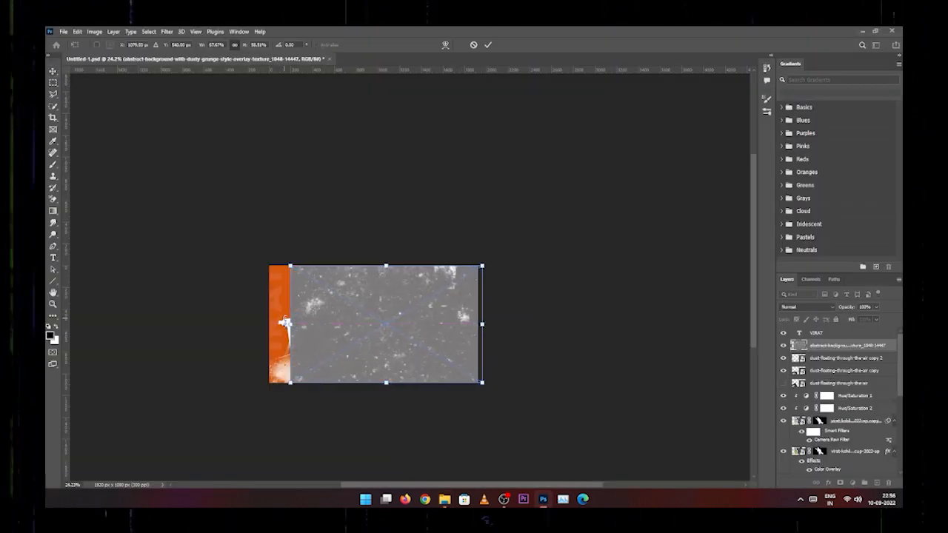
pyautogui.moveTo(290, 323); pyautogui.dragTo(269, 324)
pyautogui.press('Return')
# Blend the dusty grunge texture with Soft Light and lower its opacity.
pyautogui.click(820, 308)
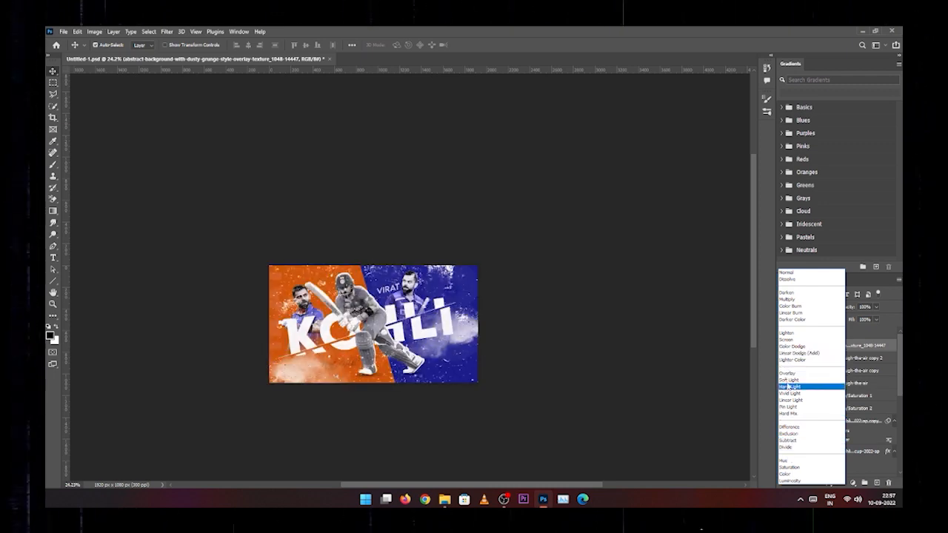
pyautogui.click(789, 380)
pyautogui.scroll(3, 476, 326)
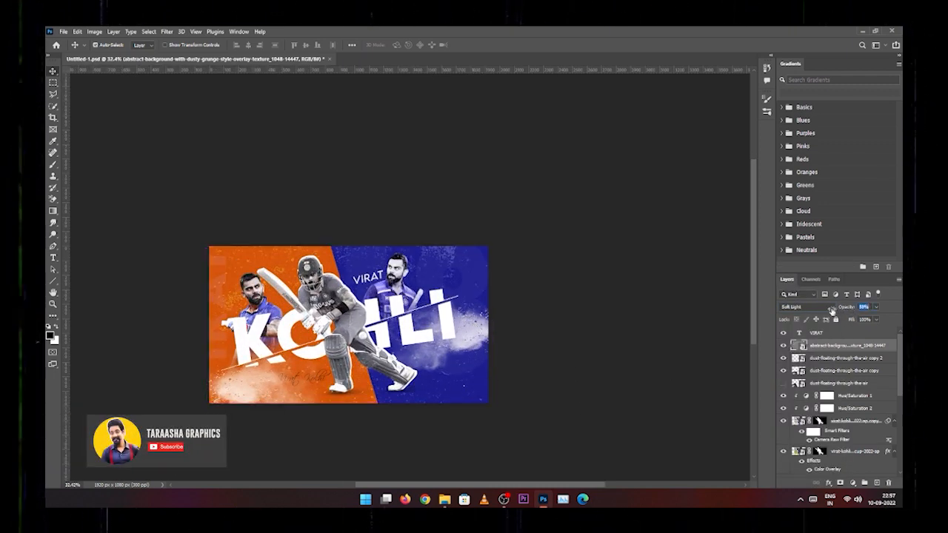
pyautogui.moveTo(832, 310); pyautogui.dragTo(829, 312)
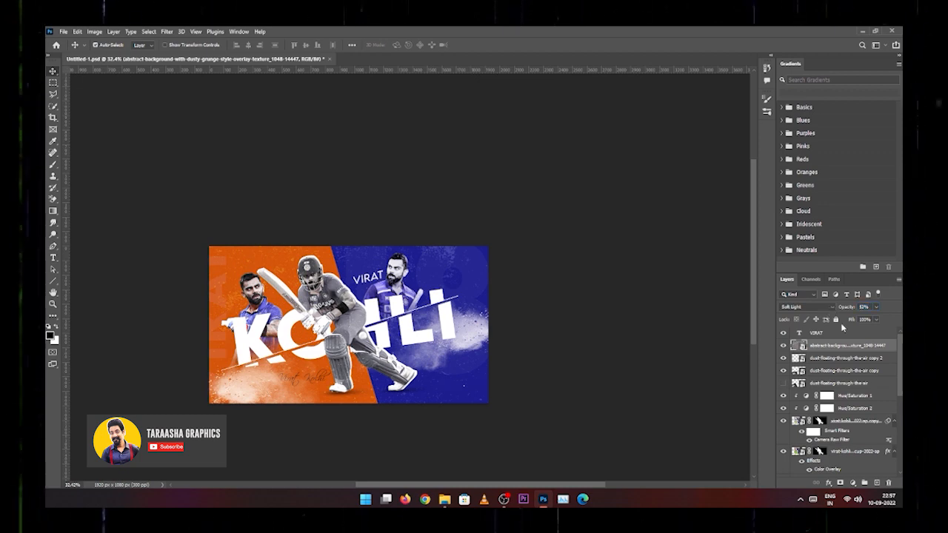
# Place the metal texture image with dust scratches and cracks above the grunge layer and stretch it over the whole canvas.
pyautogui.hotkey('alt', 'Tab')
pyautogui.moveTo(730, 157); pyautogui.dragTo(447, 290)
pyautogui.hotkey('alt', 'Tab')
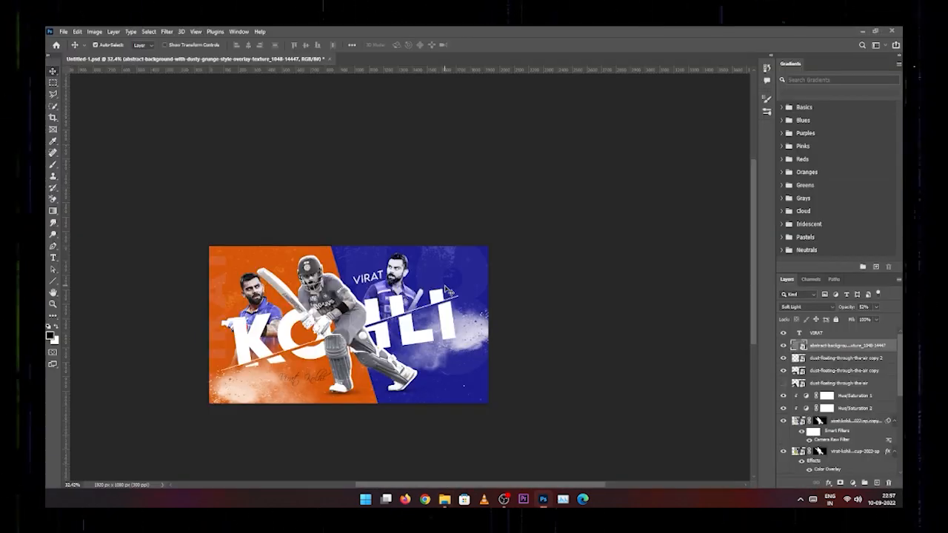
pyautogui.hotkey('alt', 'Tab')
pyautogui.moveTo(730, 155); pyautogui.dragTo(429, 298)
pyautogui.hotkey('alt', 'Tab')
pyautogui.moveTo(231, 247); pyautogui.dragTo(198, 242)
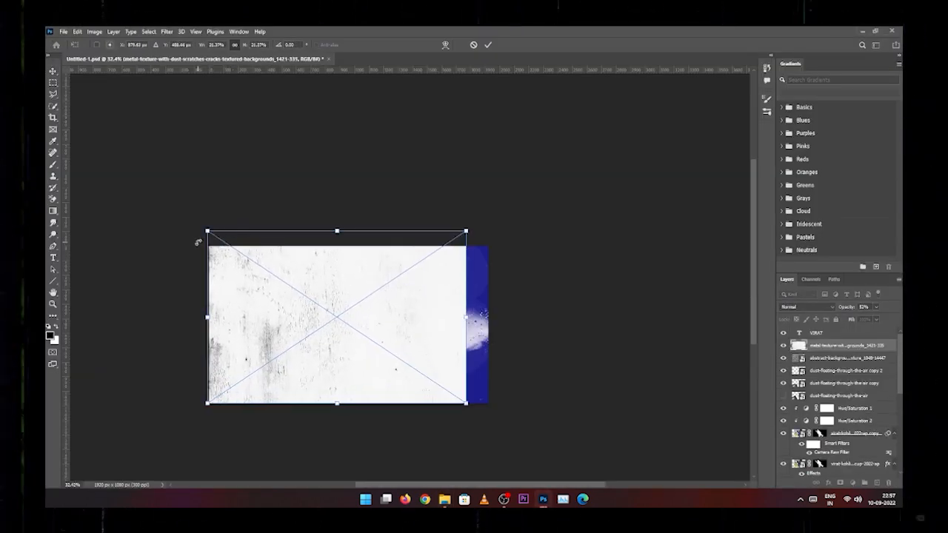
pyautogui.moveTo(466, 318); pyautogui.dragTo(501, 319)
pyautogui.moveTo(470, 377); pyautogui.dragTo(464, 380)
pyautogui.press('Return')
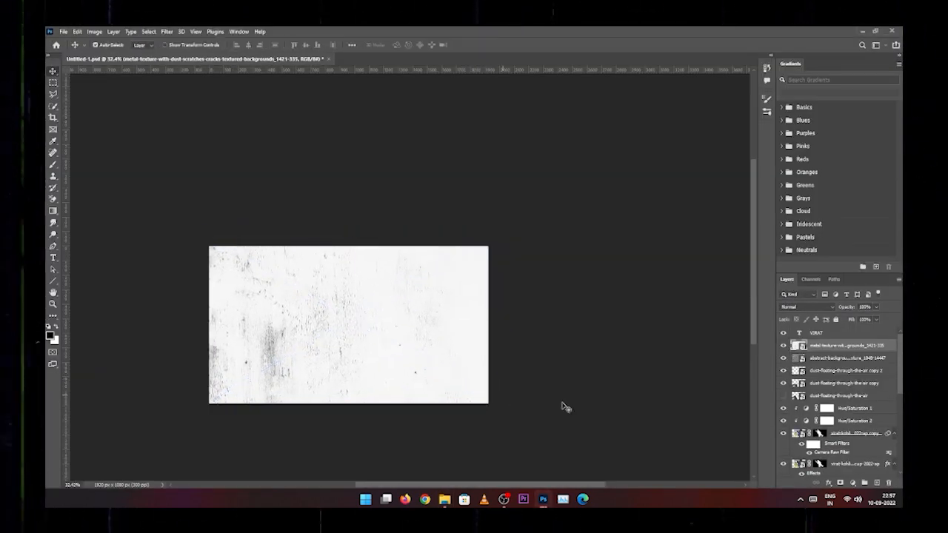
# Set the metal texture layer to Multiply at 70% opacity.
pyautogui.click(807, 306)
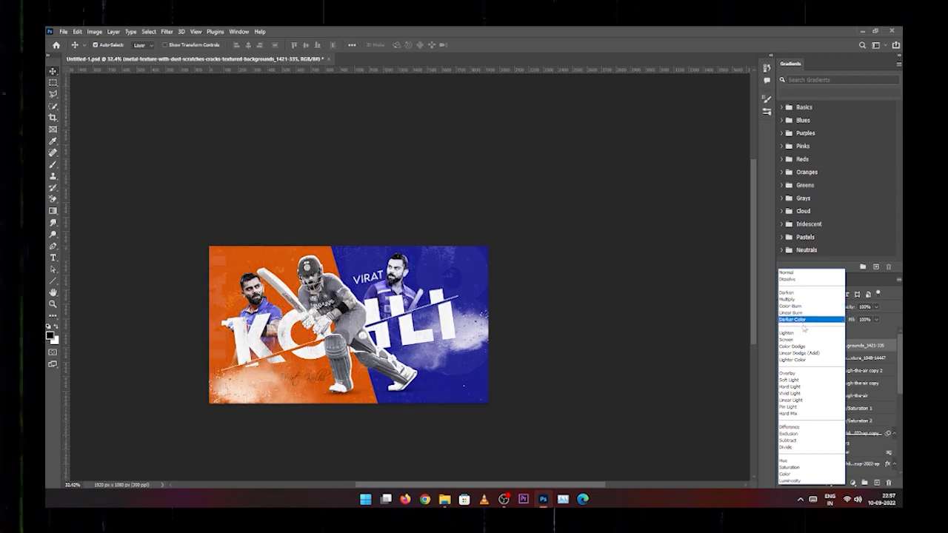
pyautogui.click(798, 300)
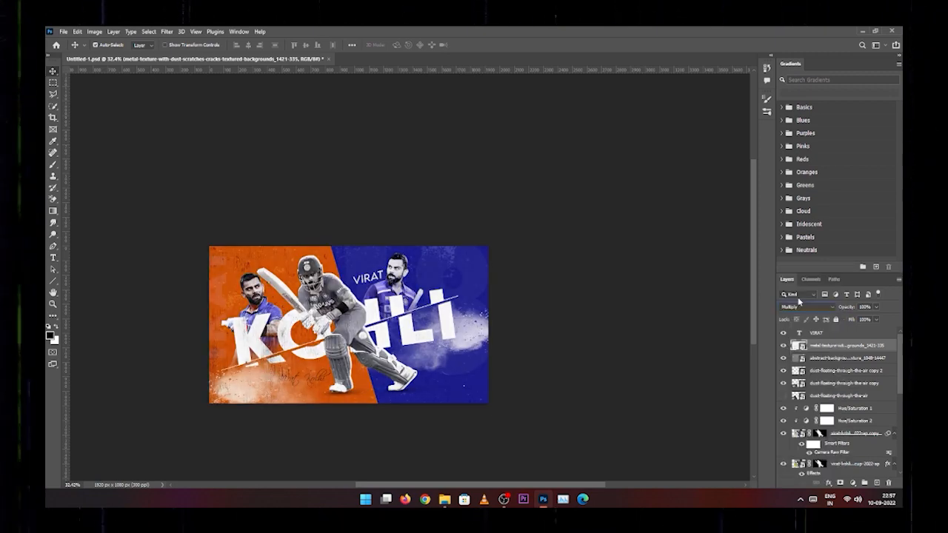
pyautogui.moveTo(848, 310); pyautogui.dragTo(835, 311)
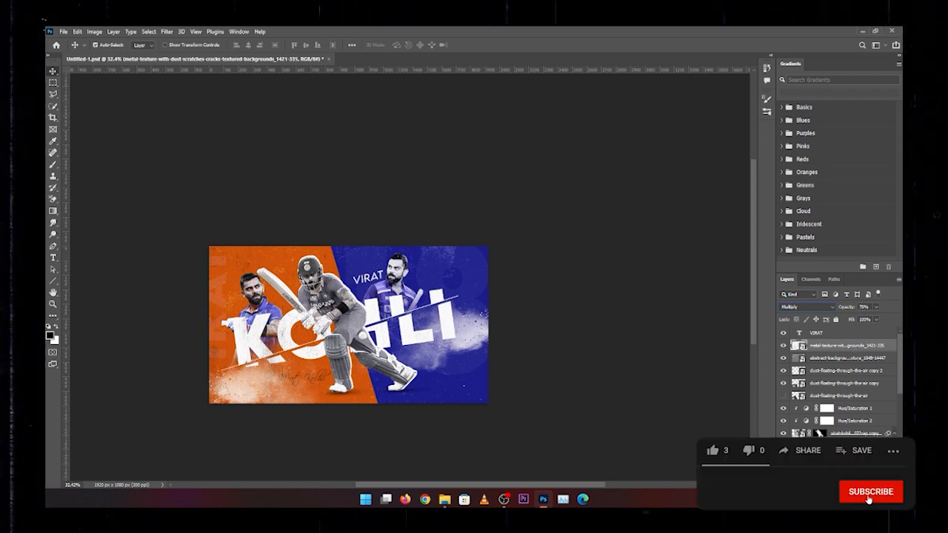
# Add a layer mask to the metal texture and paint the texture off the central batsman.
pyautogui.click(837, 485)
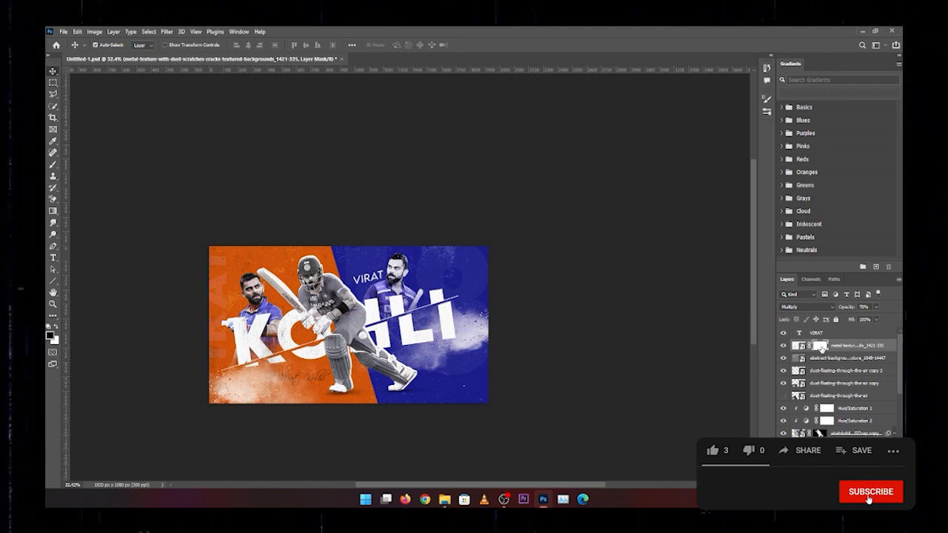
pyautogui.press('b')
pyautogui.scroll(3, 326, 289)
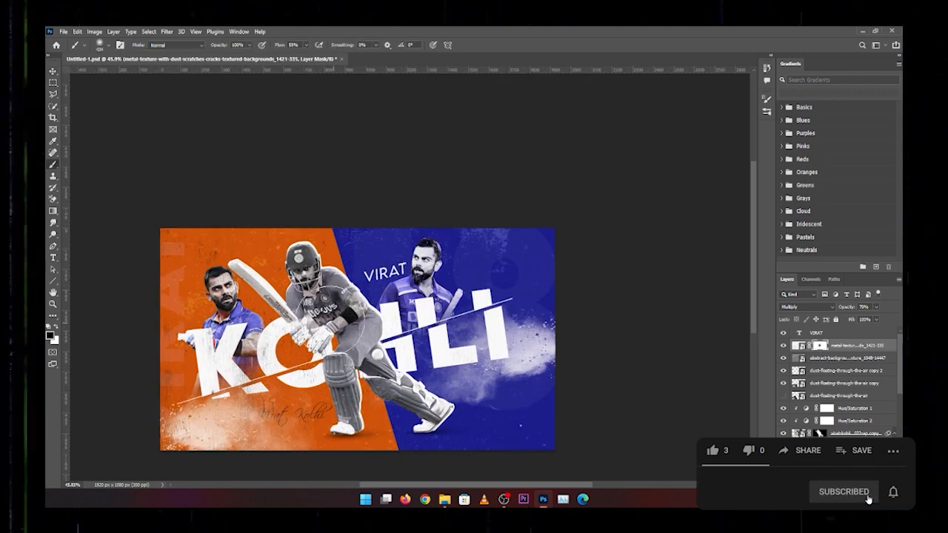
pyautogui.moveTo(332, 326)
pyautogui.mouseDown()
pyautogui.moveTo(305, 277)
pyautogui.moveTo(368, 407)
pyautogui.moveTo(357, 408)
pyautogui.moveTo(428, 404)
pyautogui.mouseUp()
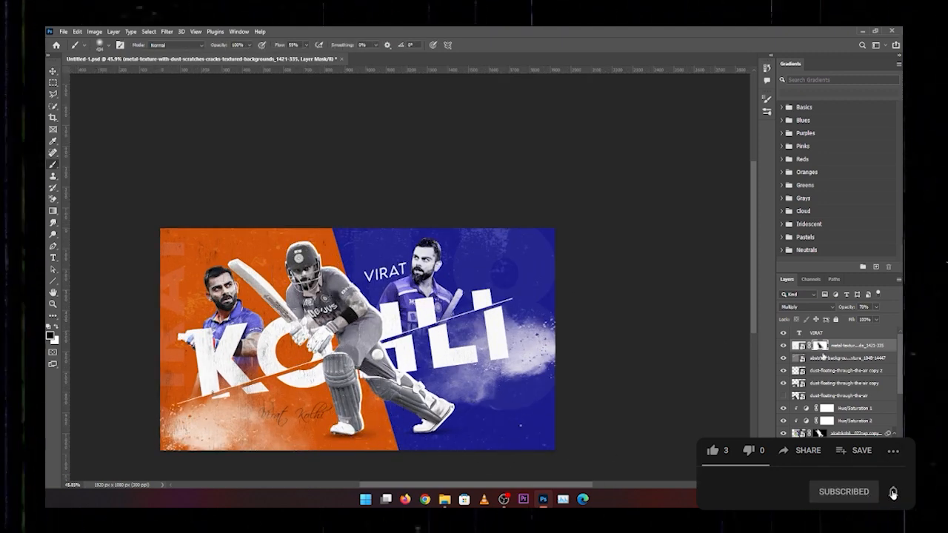
# Mask the dusty grunge texture off the batsman as well, and compare the poster with and without the metal texture.
pyautogui.click(823, 357)
pyautogui.click(836, 485)
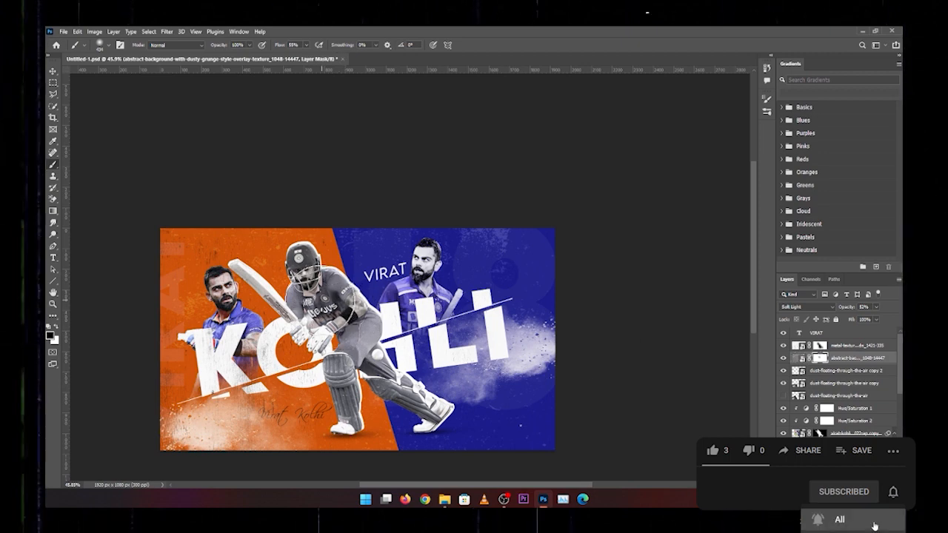
pyautogui.moveTo(322, 300)
pyautogui.mouseDown()
pyautogui.moveTo(337, 333)
pyautogui.moveTo(424, 401)
pyautogui.moveTo(360, 395)
pyautogui.mouseUp()
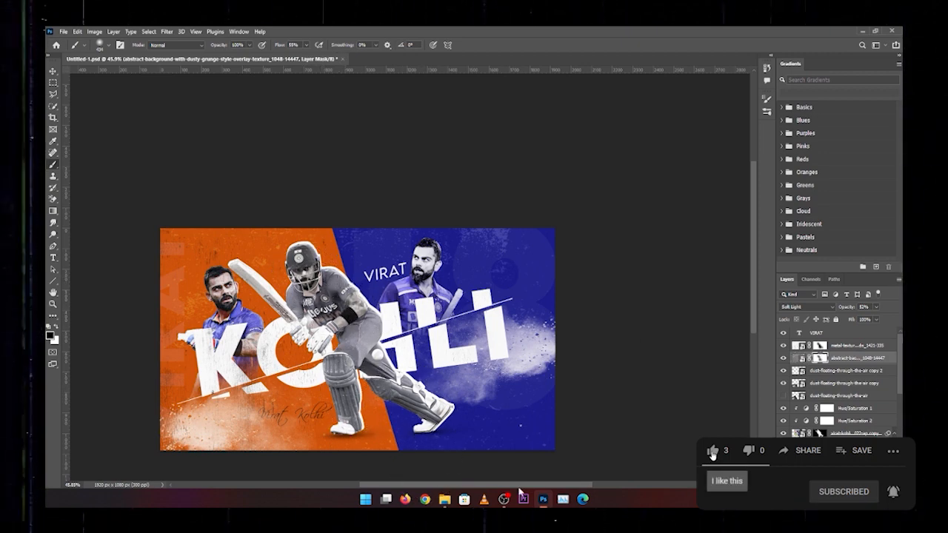
pyautogui.click(784, 346)
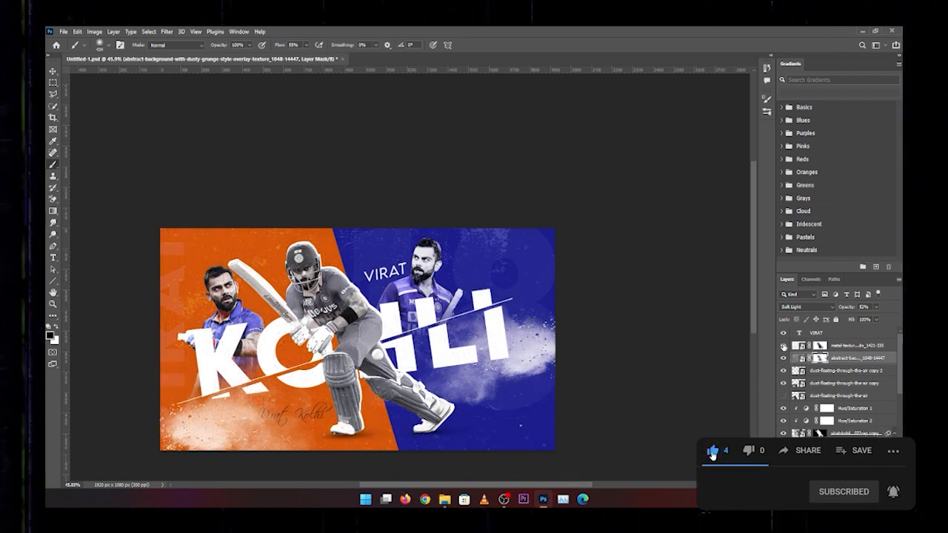
pyautogui.click(784, 346)
# Add a layer mask to the second dust copy and brush away part of the dust at the blue side's right edge.
pyautogui.click(832, 372)
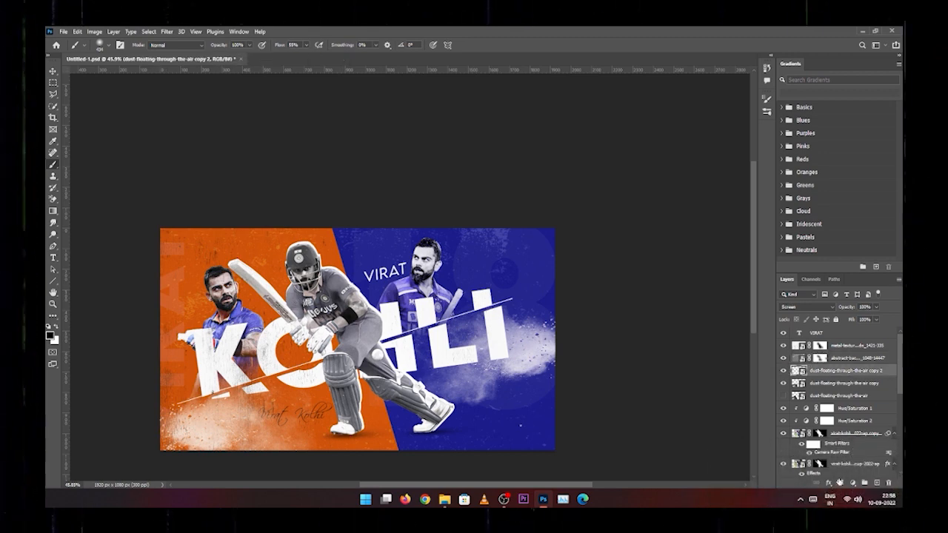
pyautogui.click(840, 482)
pyautogui.moveTo(571, 373)
pyautogui.mouseDown()
pyautogui.moveTo(521, 370)
pyautogui.moveTo(537, 389)
pyautogui.moveTo(567, 341)
pyautogui.moveTo(484, 411)
pyautogui.moveTo(543, 388)
pyautogui.moveTo(510, 349)
pyautogui.moveTo(562, 397)
pyautogui.mouseUp()
pyautogui.scroll(-1, 562, 397)
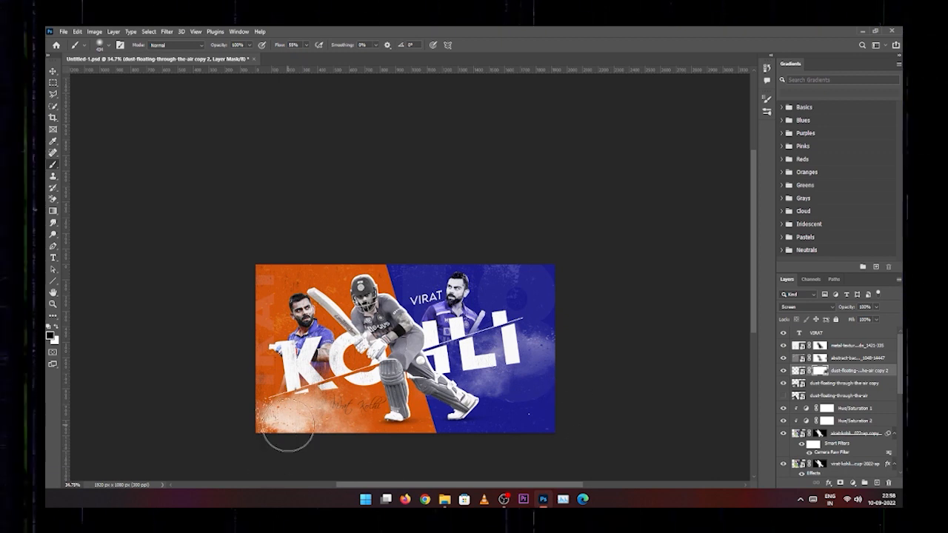
# Compare the poster with and without the first dust copy, and add a layer mask to that layer.
pyautogui.click(782, 384)
pyautogui.click(782, 384)
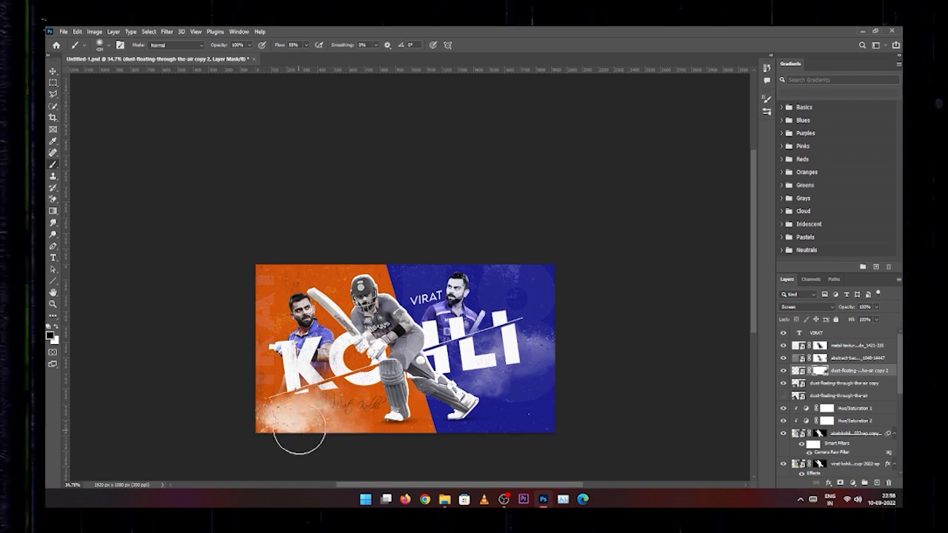
pyautogui.click(831, 384)
pyautogui.click(840, 483)
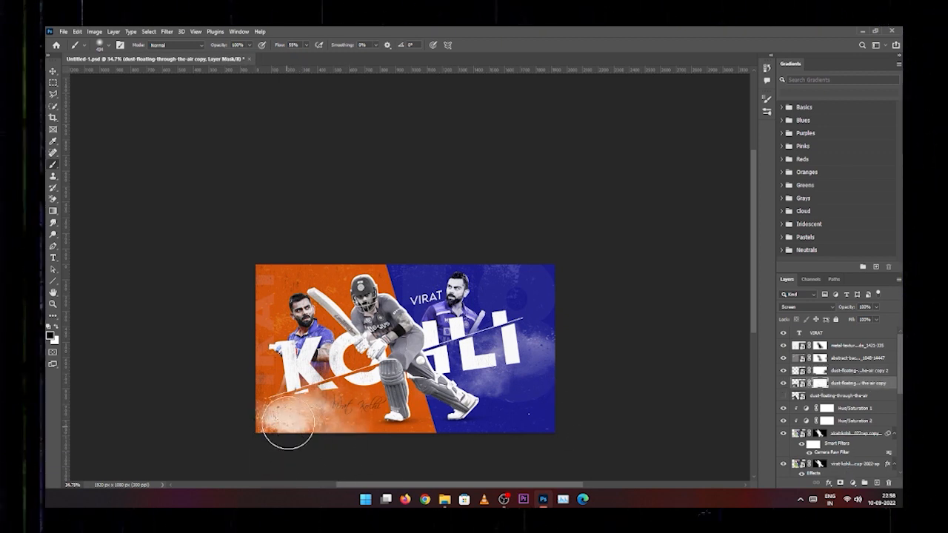
# Try to brush away the dust at the orange side's lower corner on the new mask, and undo the strokes.
pyautogui.click(329, 438)
pyautogui.hotkey('ctrl', 'z')
pyautogui.hotkey('ctrl', 'z')
pyautogui.hotkey('ctrl', 'z')
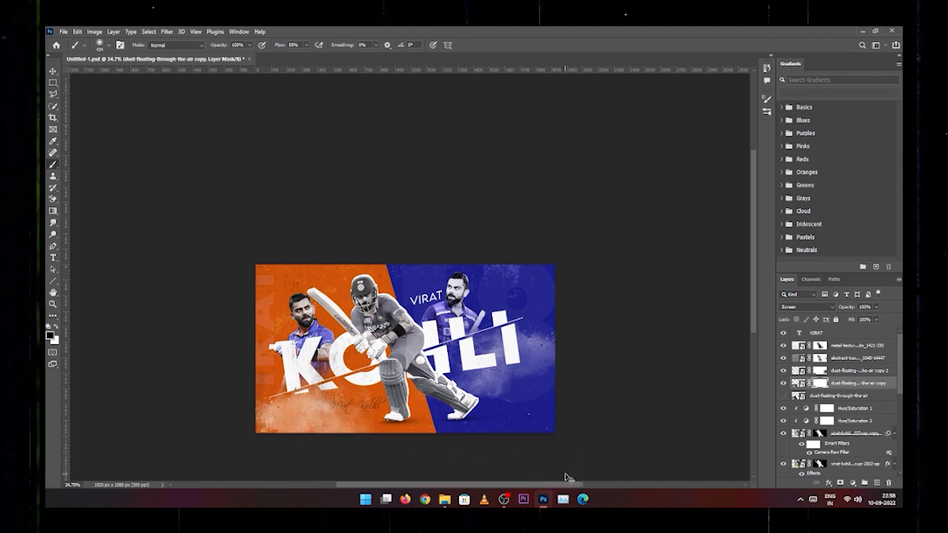
pyautogui.press('v')
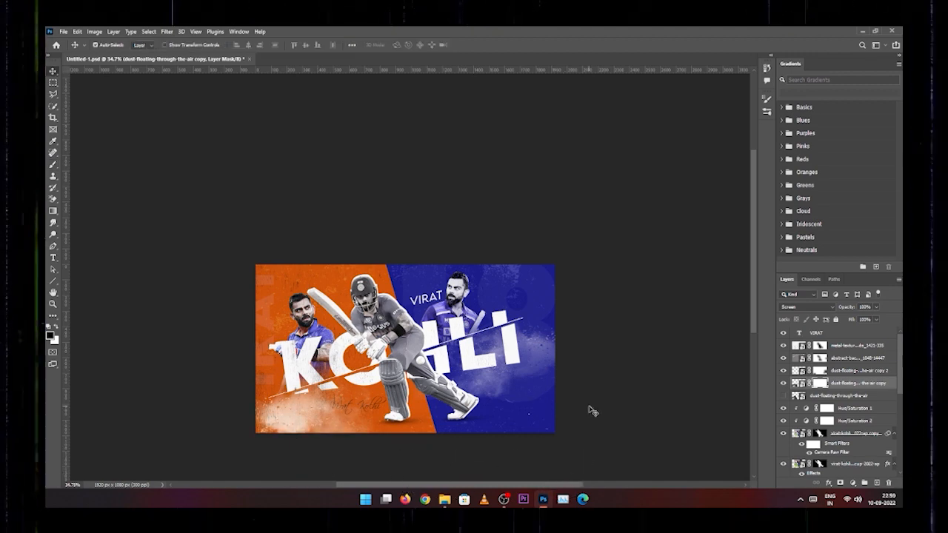
pyautogui.scroll(-1, 859, 434)
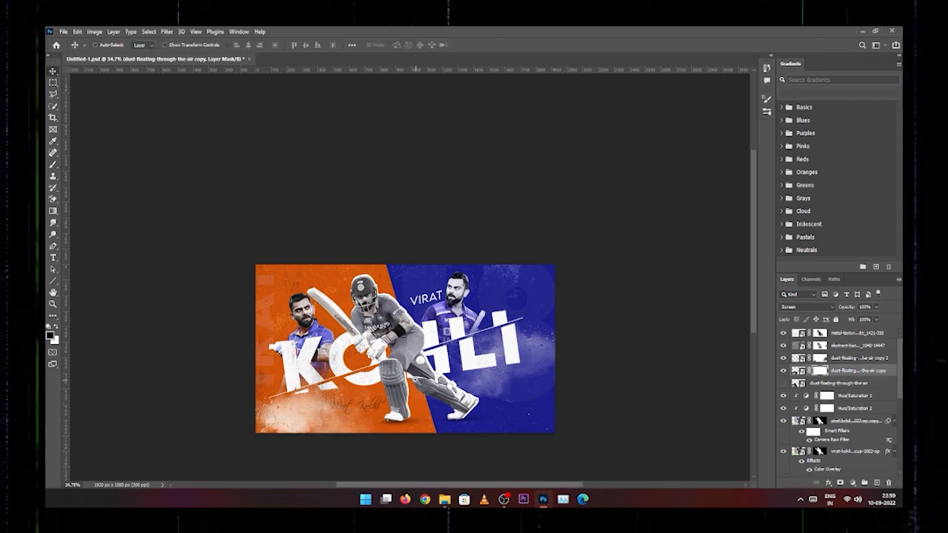
pyautogui.moveTo(414, 380); pyautogui.dragTo(473, 400)
pyautogui.hotkey('ctrl', '0')
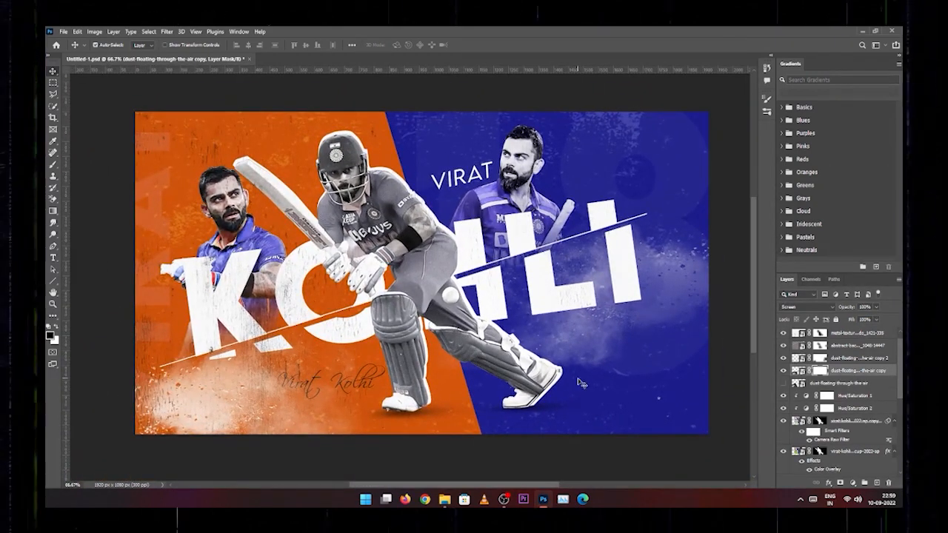
pyautogui.click(818, 334)
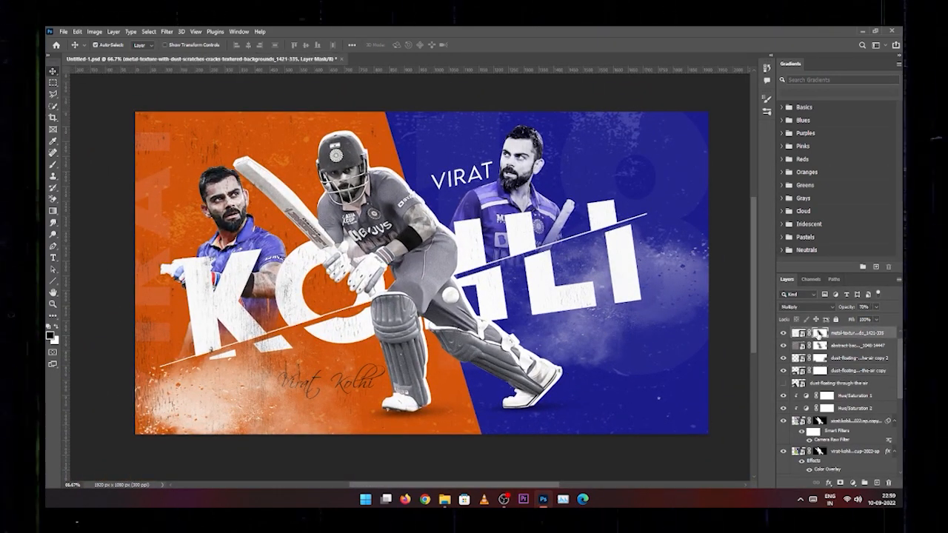
pyautogui.press('b')
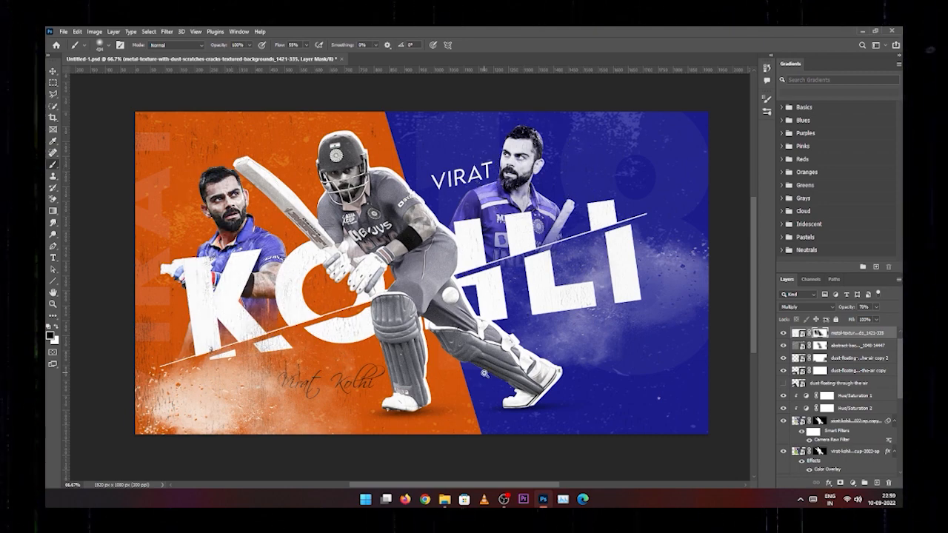
pyautogui.scroll(-2, 481, 370)
pyautogui.scroll(-2, 608, 422)
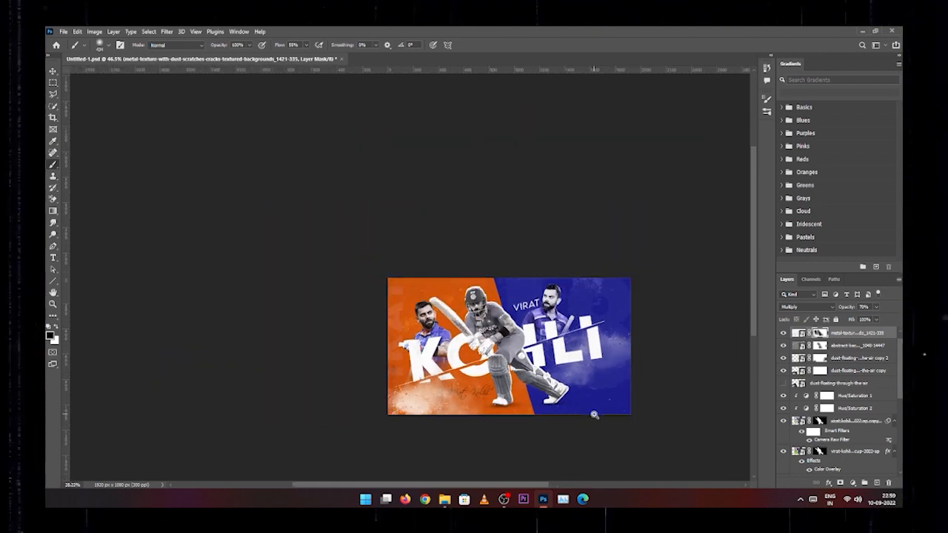
pyautogui.scroll(1, 596, 413)
pyautogui.press('v')
# Set the opacity of the large 18 text layer to 3%, after trying 30%.
pyautogui.scroll(-3, 862, 377)
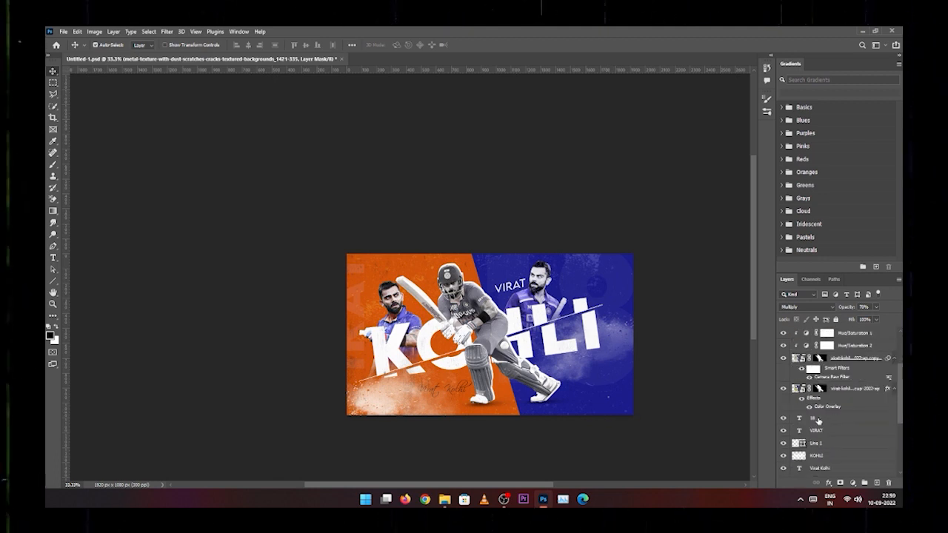
pyautogui.click(818, 419)
pyautogui.moveTo(849, 310); pyautogui.dragTo(848, 309)
pyautogui.write('30')
pyautogui.press('Return')
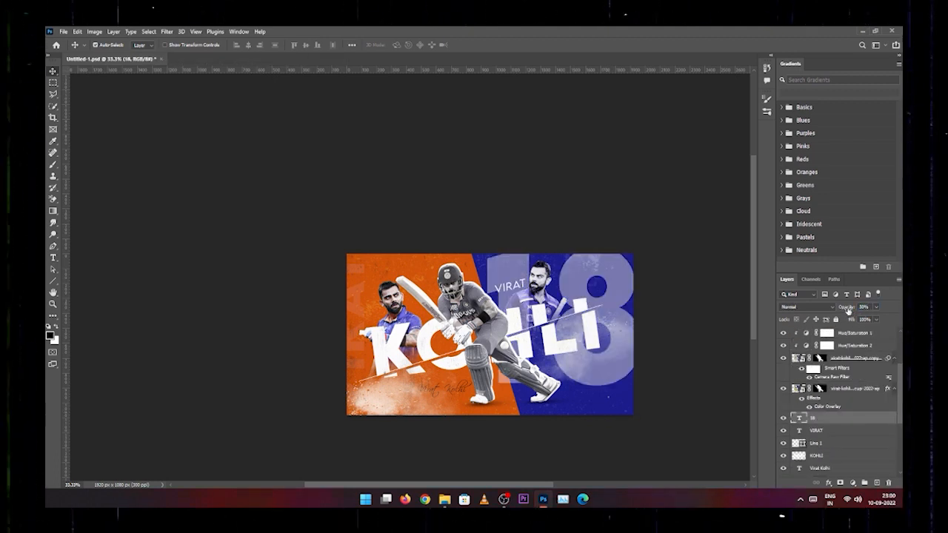
pyautogui.click(864, 306)
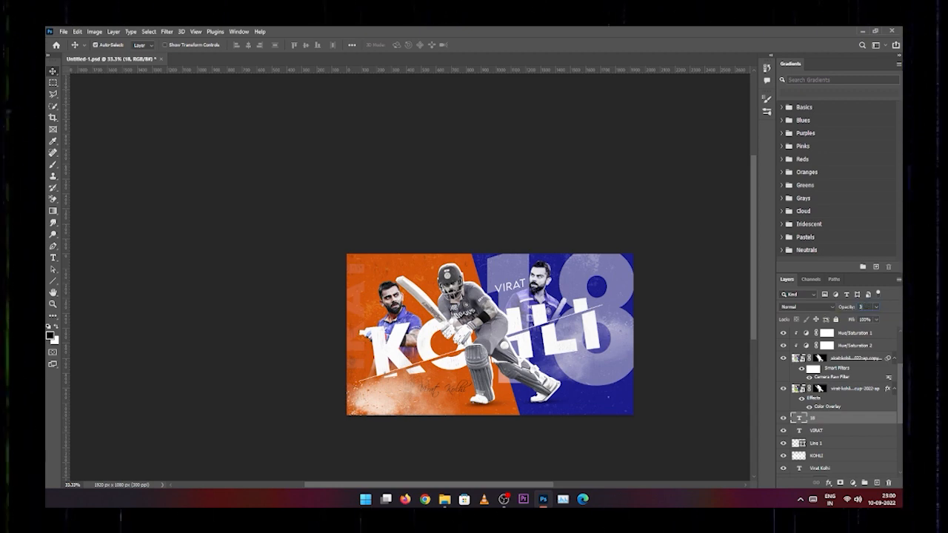
pyautogui.write('3')
pyautogui.press('Return')
pyautogui.click(703, 374)
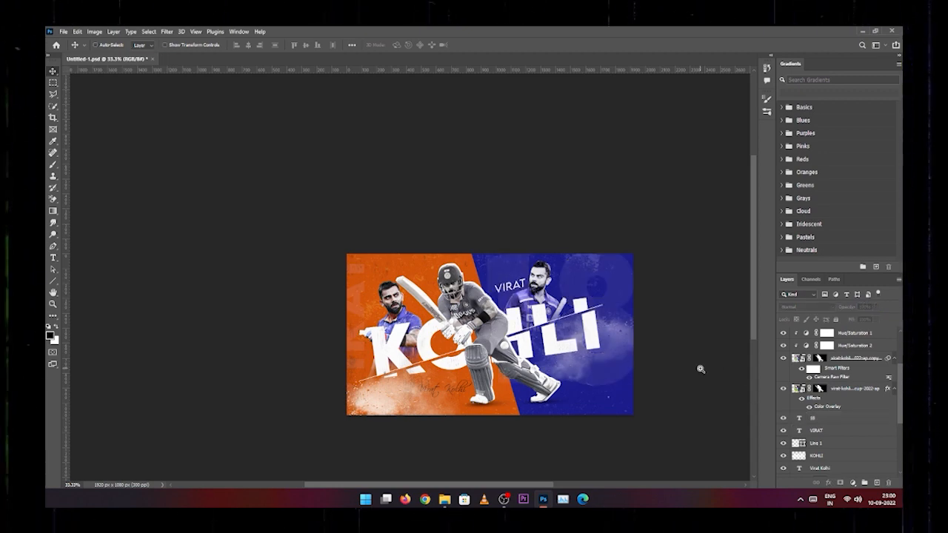
# Stamp all visible layers into a new merged layer at the top of the layer stack.
pyautogui.scroll(2, 700, 369)
pyautogui.hotkey('ctrl', 'alt', 'shift', 'e')
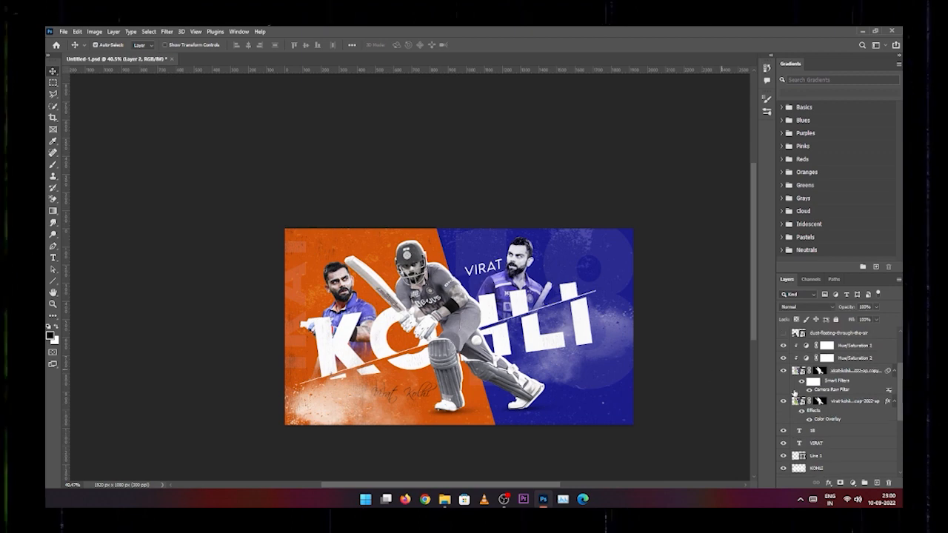
pyautogui.scroll(3, 856, 385)
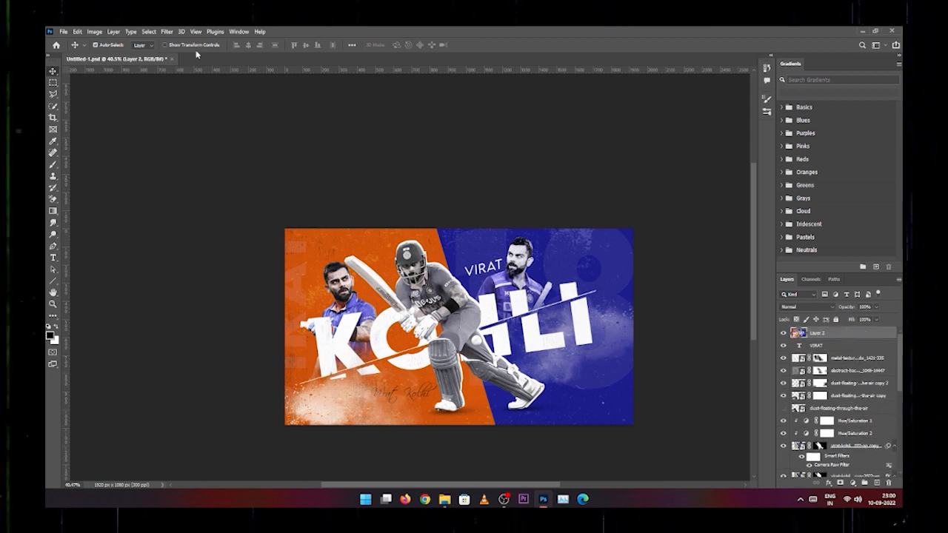
# Grade the merged layer with the Camera Raw Filter: tint +10, contrast +14, highlights +15, shadows -5, texture +20, clarity +11, vibrance +10, saturation +2, and slight dehaze.
pyautogui.click(166, 34)
pyautogui.click(188, 94)
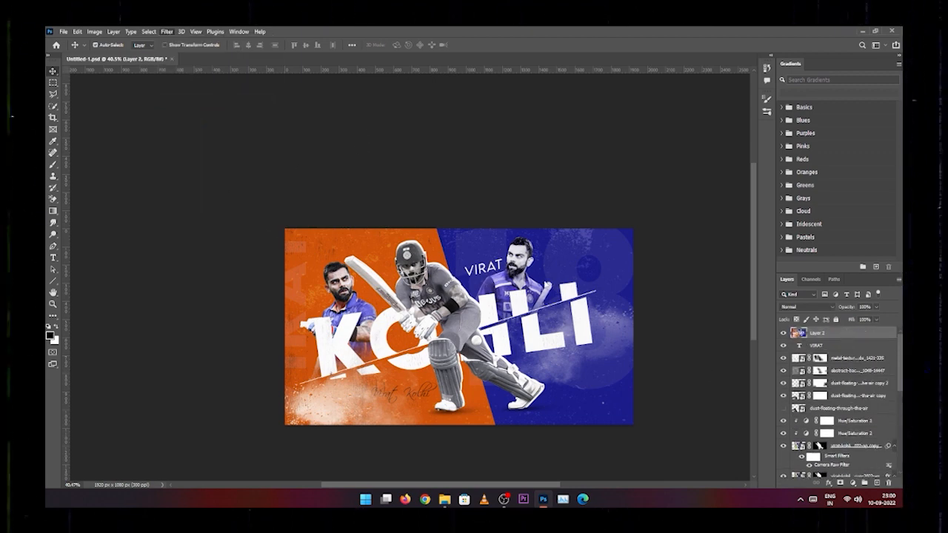
pyautogui.moveTo(756, 202); pyautogui.dragTo(754, 274)
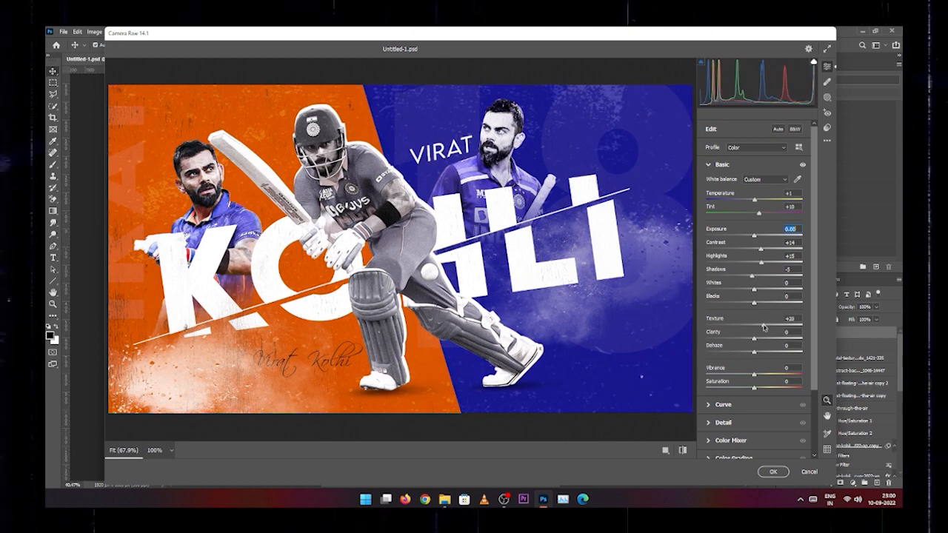
pyautogui.moveTo(754, 344); pyautogui.dragTo(756, 389)
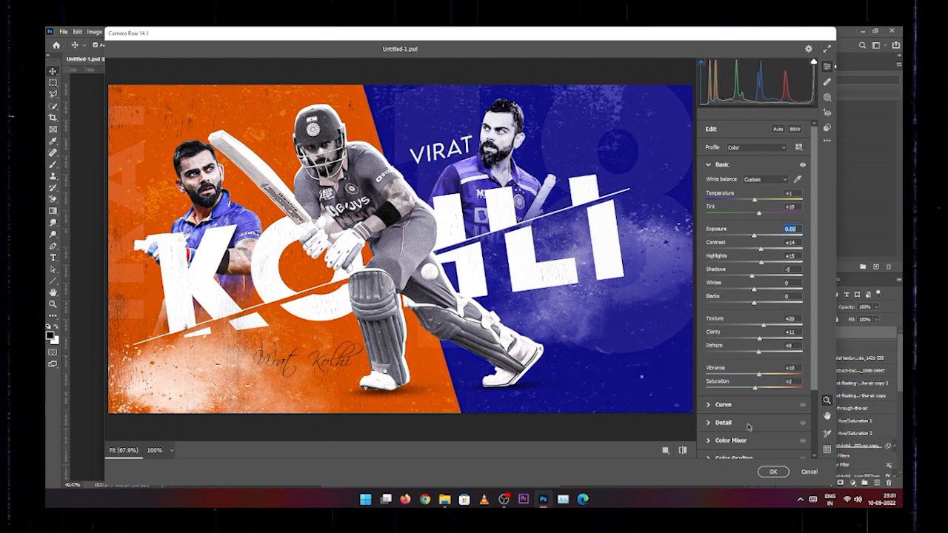
# Set sharpening to 24 and noise reduction to 21, raise color noise reduction, and apply the Camera Raw grading.
pyautogui.click(747, 424)
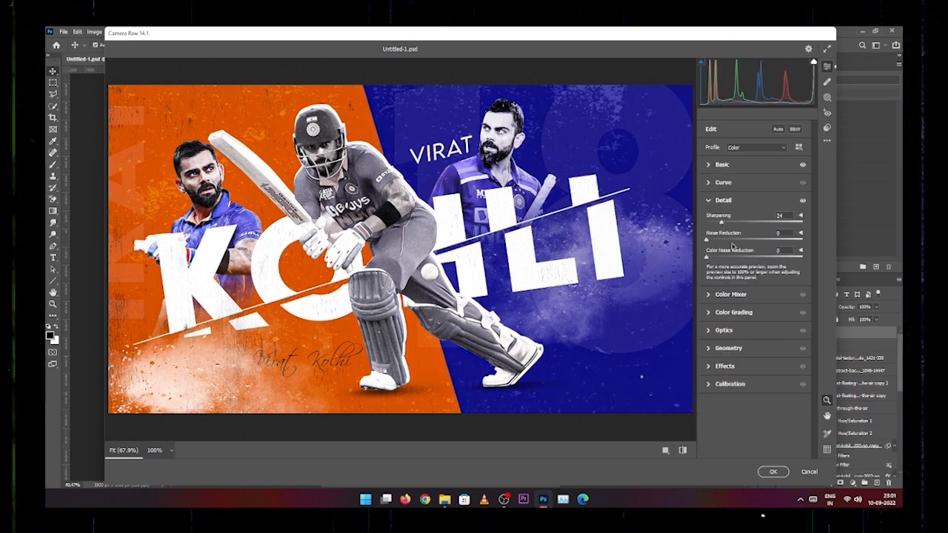
pyautogui.moveTo(753, 241); pyautogui.dragTo(787, 242)
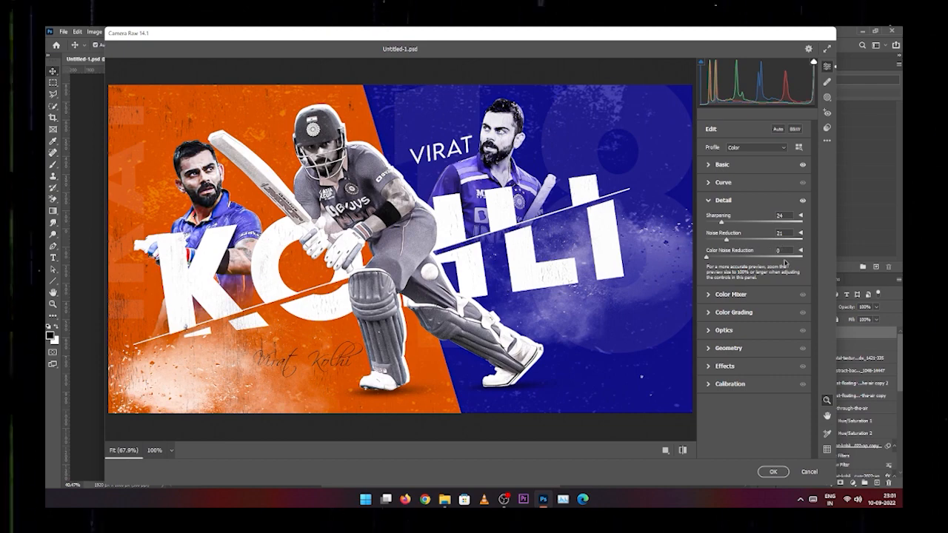
pyautogui.press('Return')
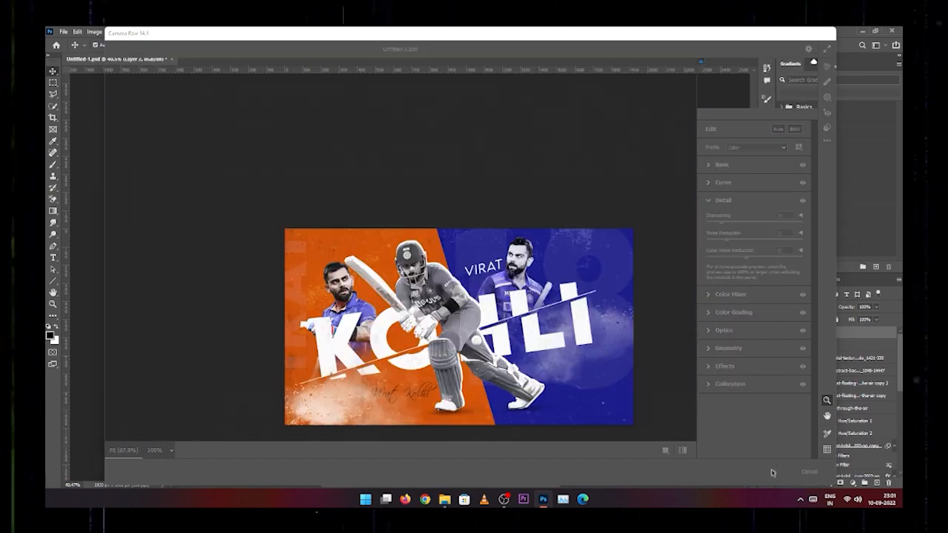
# Apply a 15 px Iris Blur to the merged layer, with the focus ellipse centred on the batsman and widened to nearly the canvas edges.
pyautogui.scroll(-3, 525, 328)
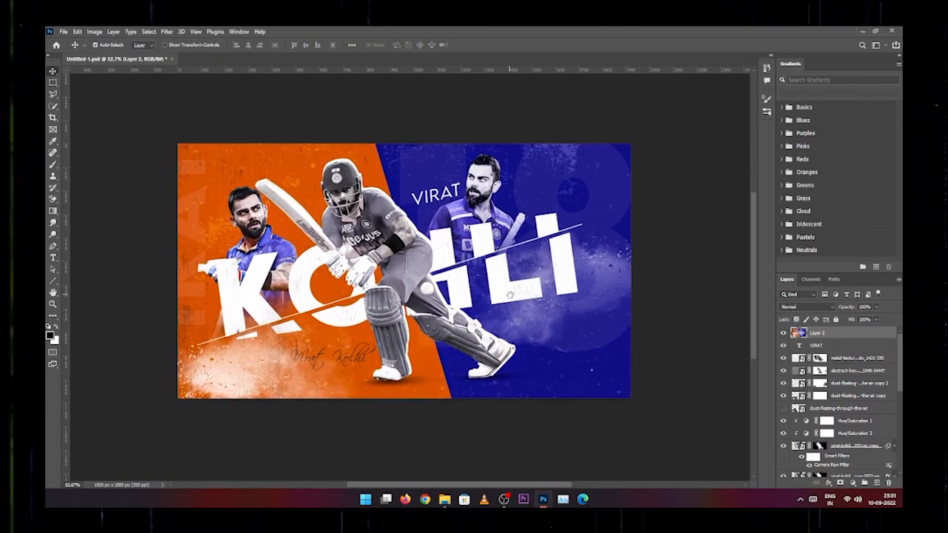
pyautogui.click(167, 31)
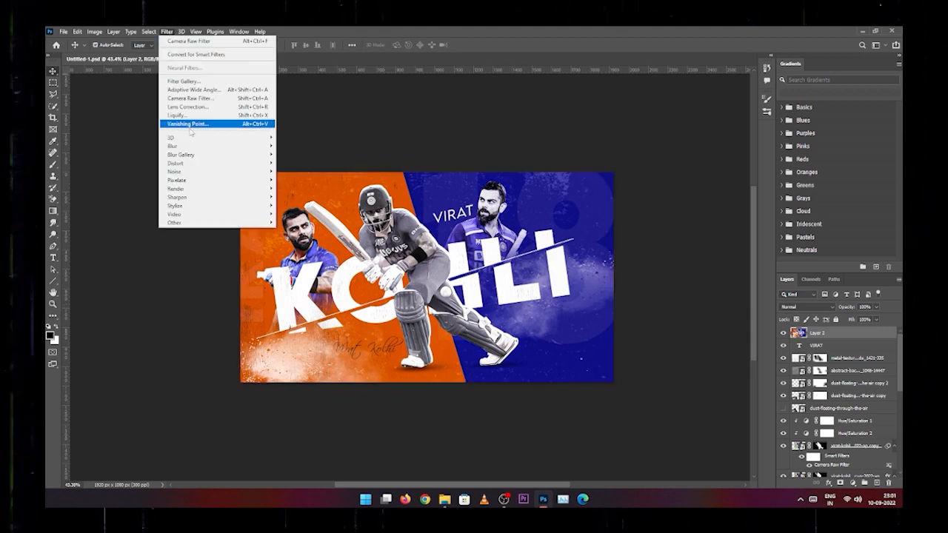
pyautogui.moveTo(239, 148)
pyautogui.click(296, 164)
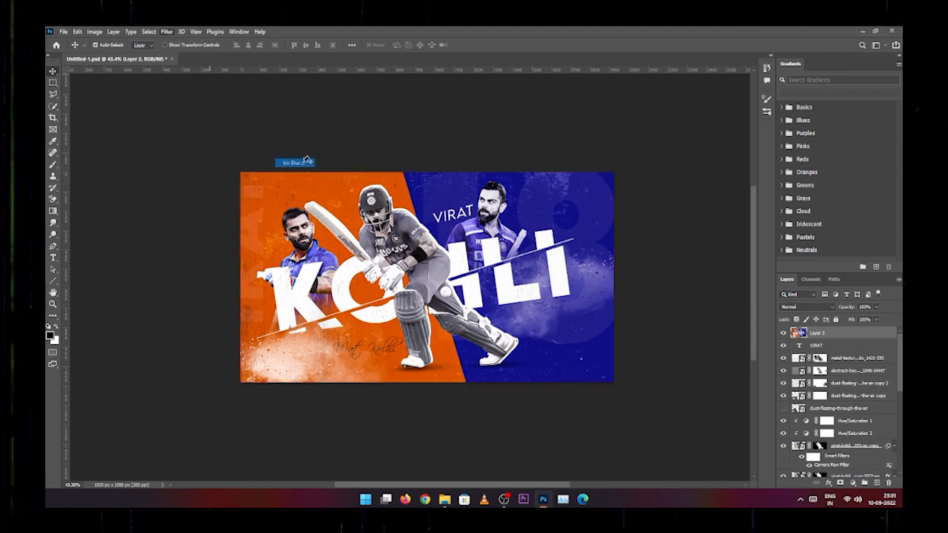
pyautogui.moveTo(524, 219); pyautogui.dragTo(584, 198)
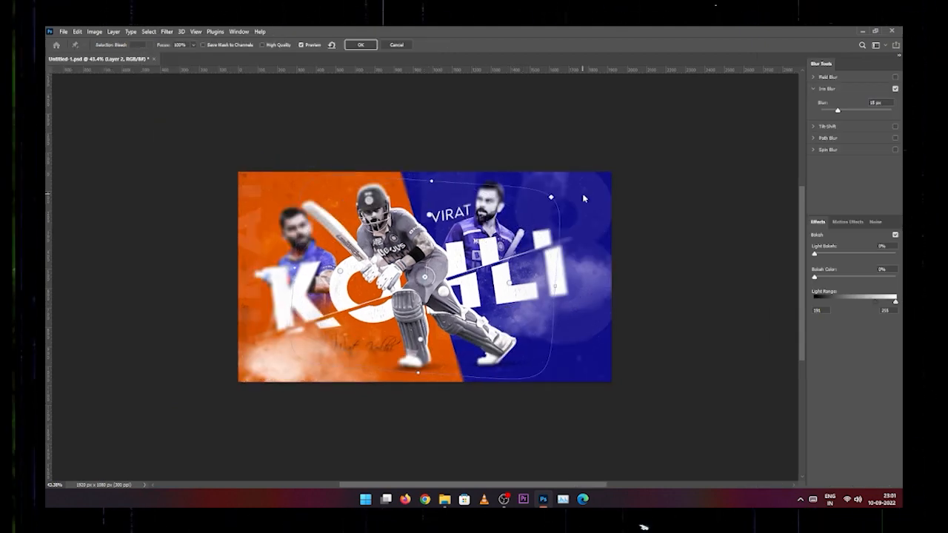
pyautogui.moveTo(552, 296); pyautogui.dragTo(610, 281)
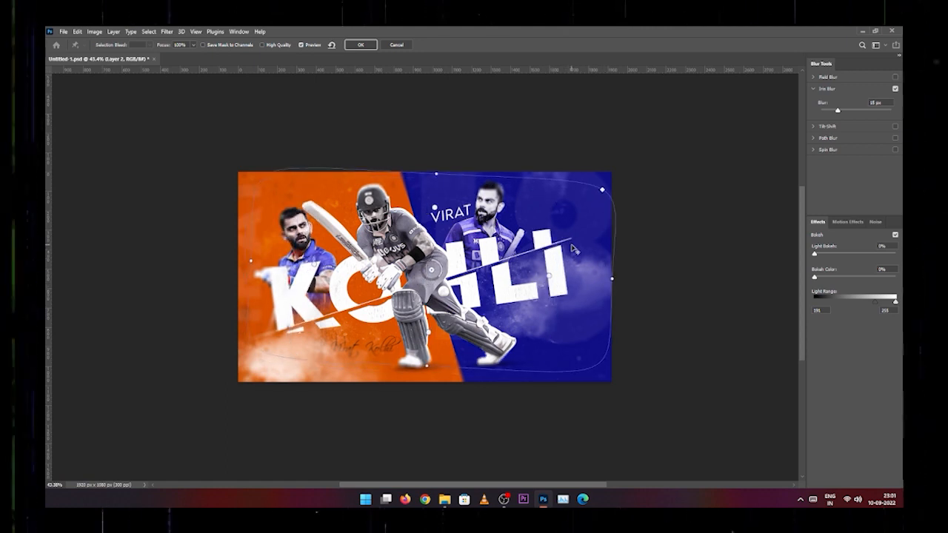
pyautogui.moveTo(431, 269); pyautogui.dragTo(426, 273)
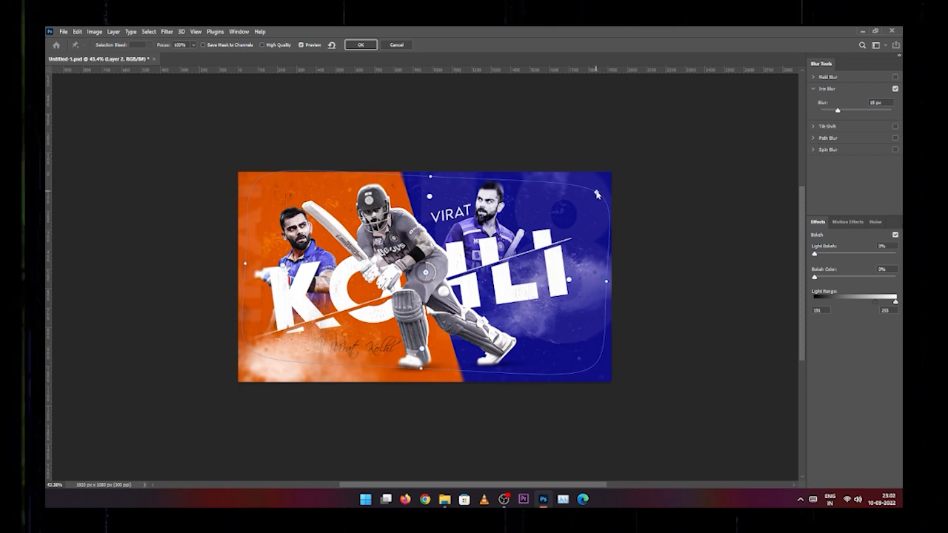
pyautogui.press('Return')
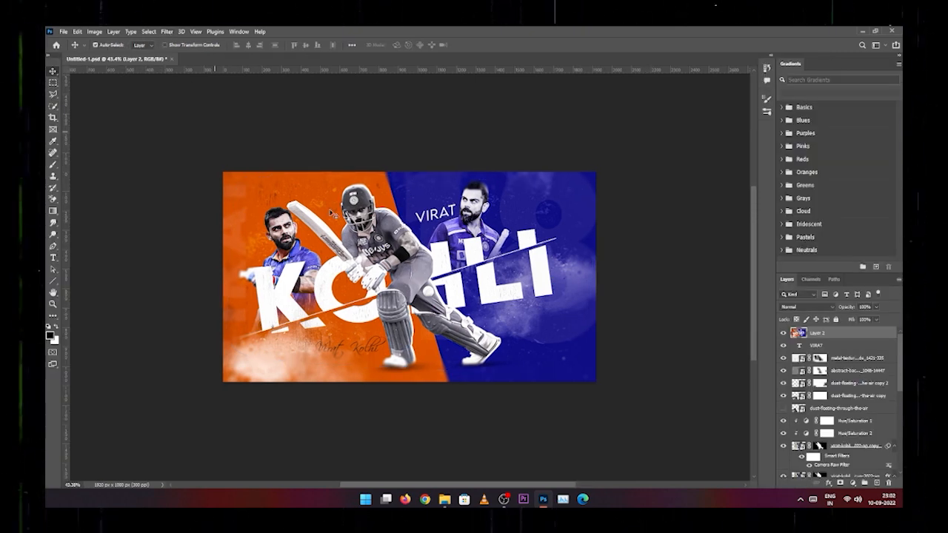
# Add 5.35% Gaussian monochromatic noise to the merged layer, and review the whole poster.
pyautogui.scroll(-2, 618, 323)
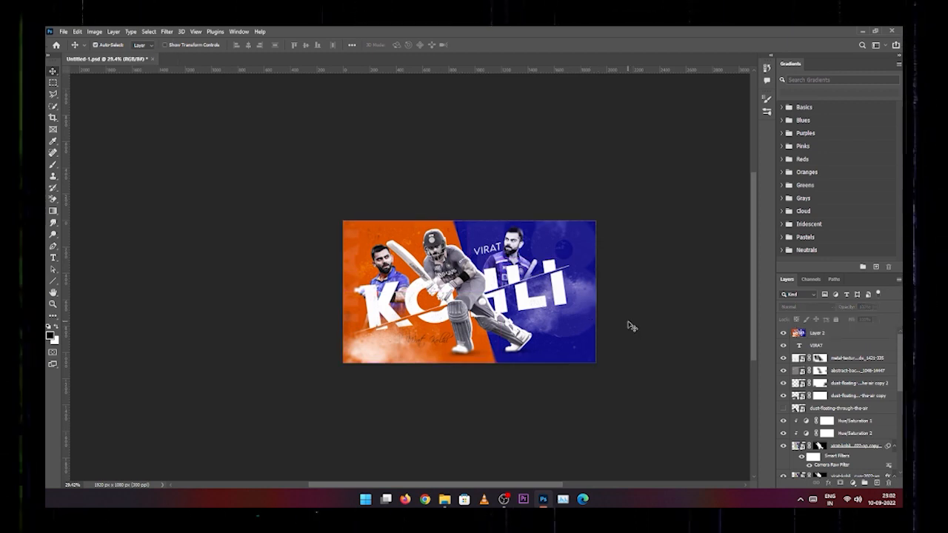
pyautogui.moveTo(637, 318); pyautogui.dragTo(664, 324)
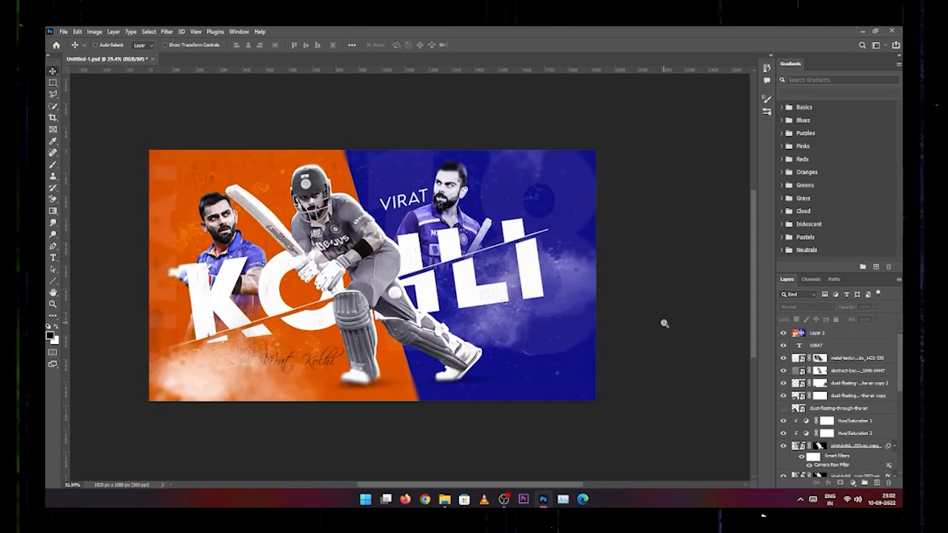
pyautogui.click(167, 31)
pyautogui.moveTo(196, 146)
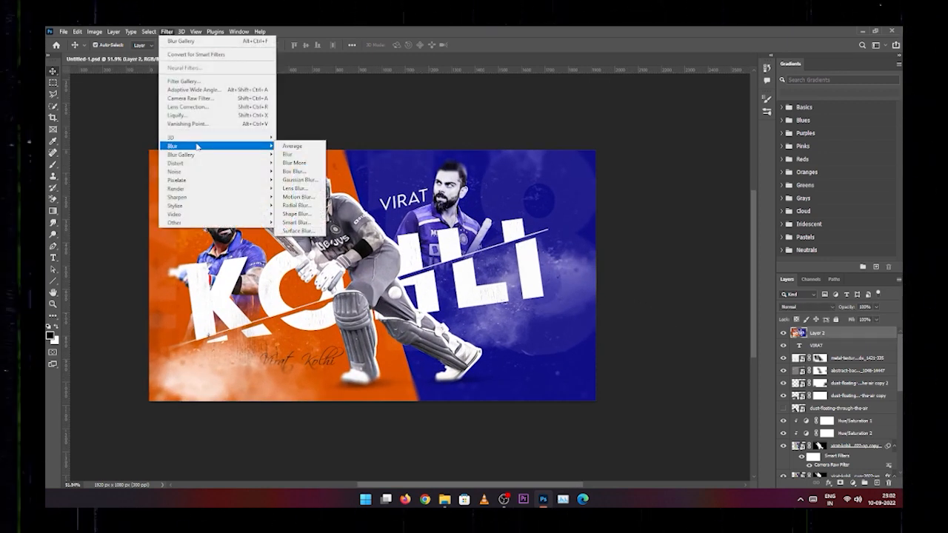
pyautogui.moveTo(178, 171)
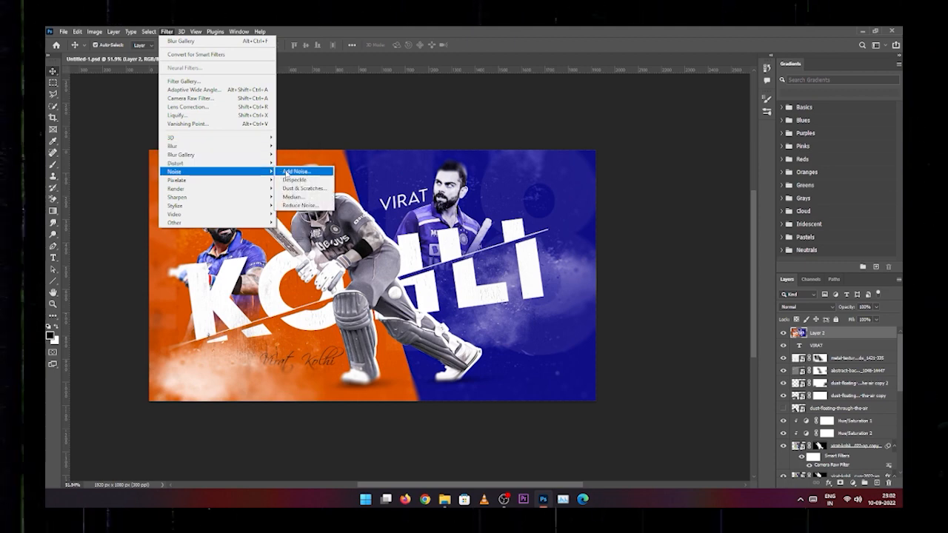
pyautogui.click(296, 171)
pyautogui.moveTo(401, 105); pyautogui.dragTo(646, 159)
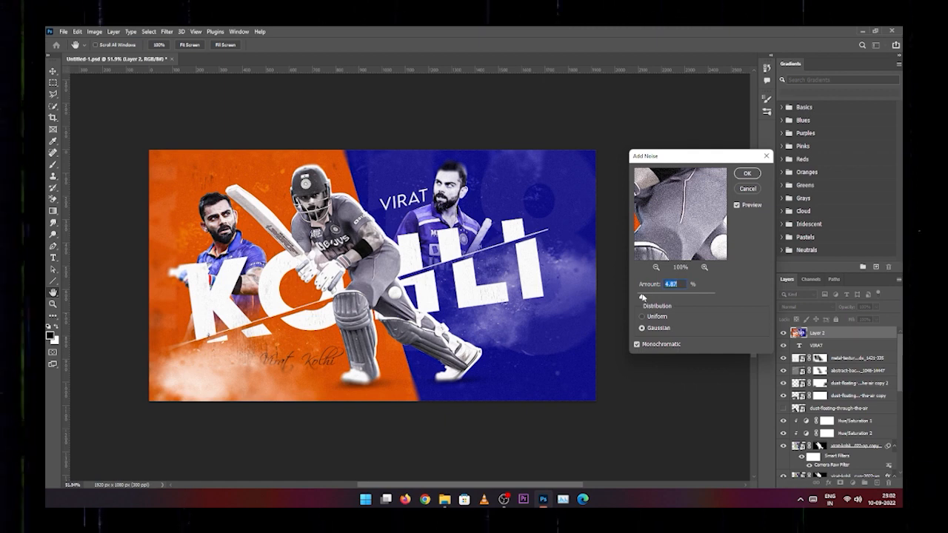
pyautogui.moveTo(642, 297); pyautogui.dragTo(641, 297)
pyautogui.click(749, 176)
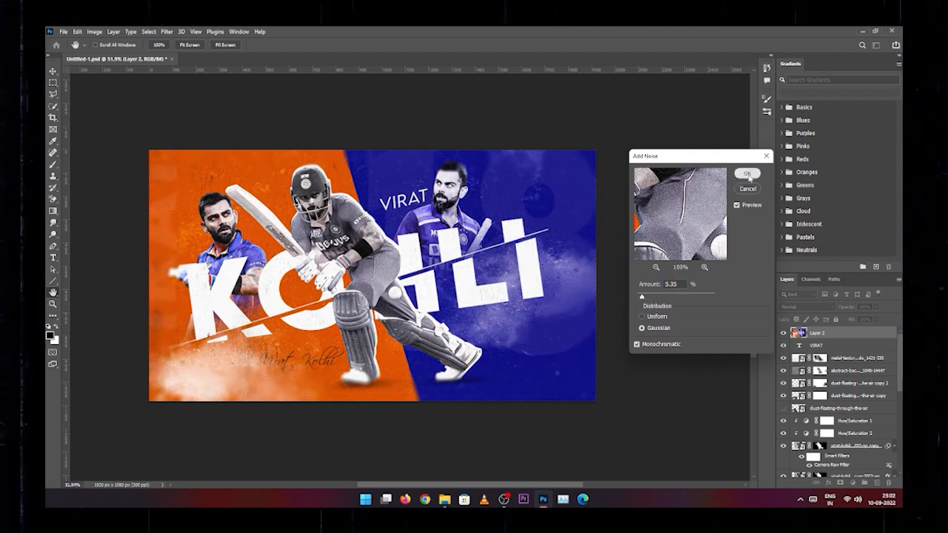
pyautogui.scroll(-4, 459, 274)
pyautogui.click(579, 268)
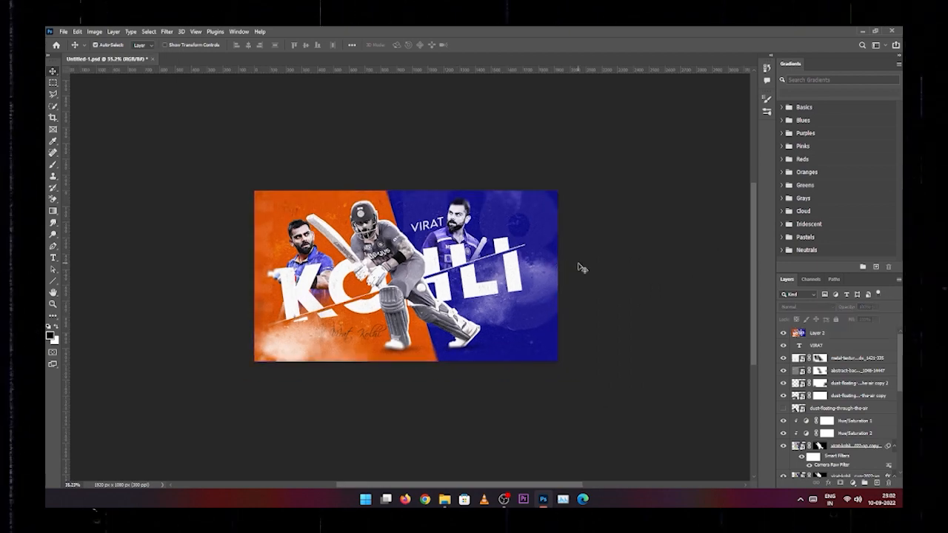